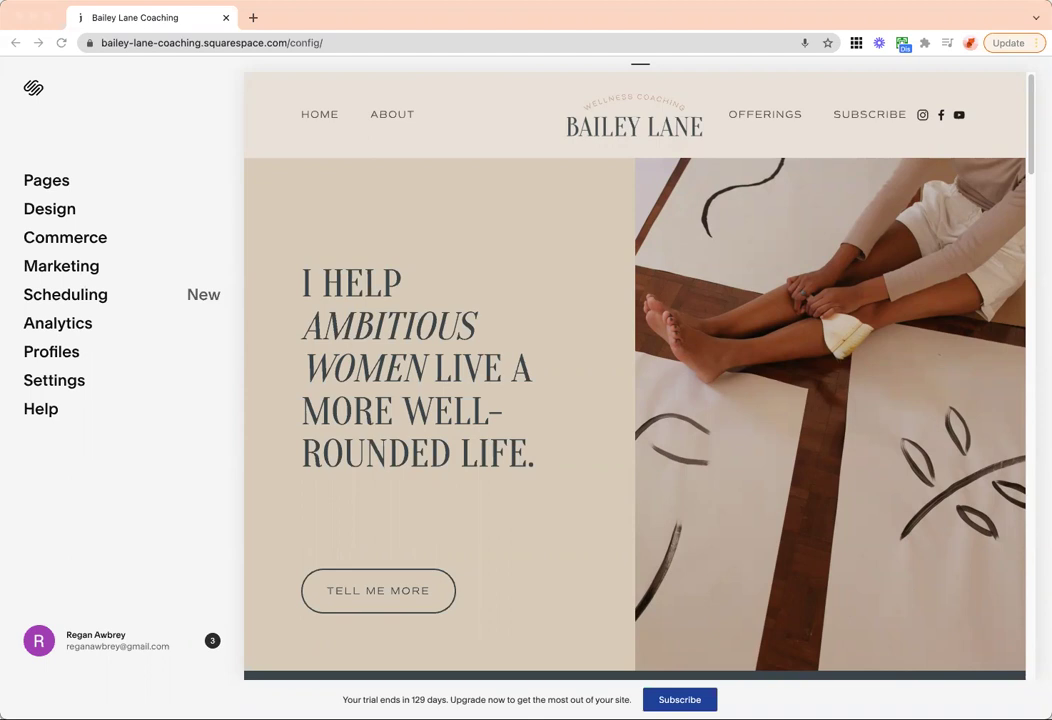
- Open the site's Pages list and review the primary, secondary, footer and not-linked navigation sections
{"action": "mouse_move", "coordinate": [637, 308]}
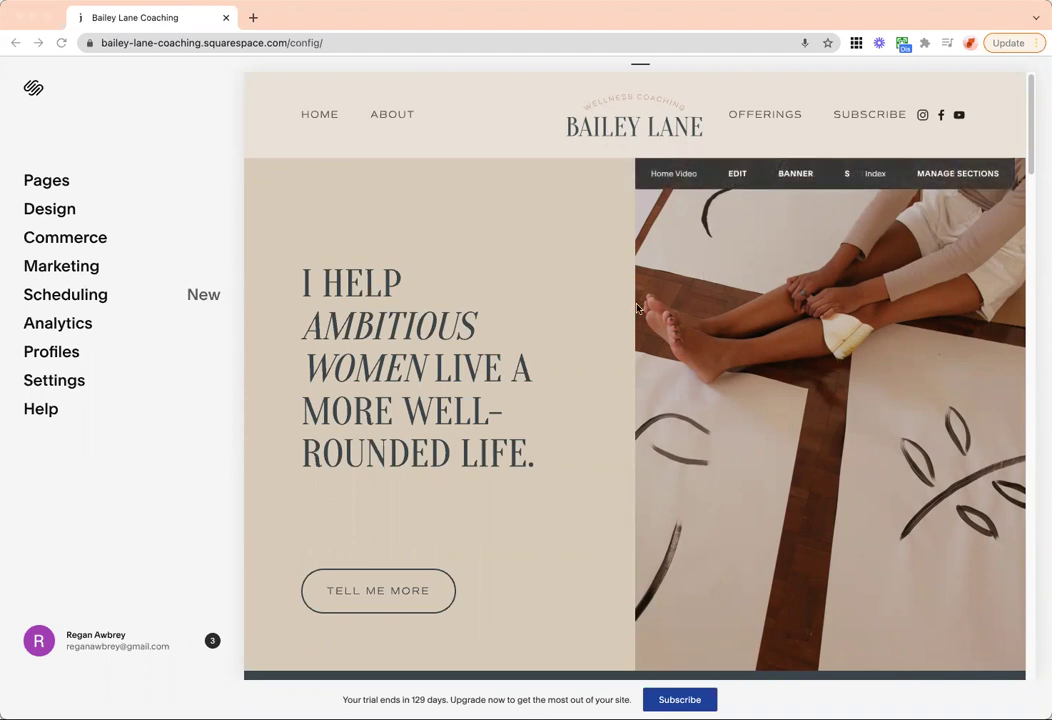
{"action": "scroll", "coordinate": [607, 307], "scroll_direction": "down", "scroll_amount": 5}
{"action": "scroll", "coordinate": [738, 289], "scroll_direction": "up", "scroll_amount": 5}
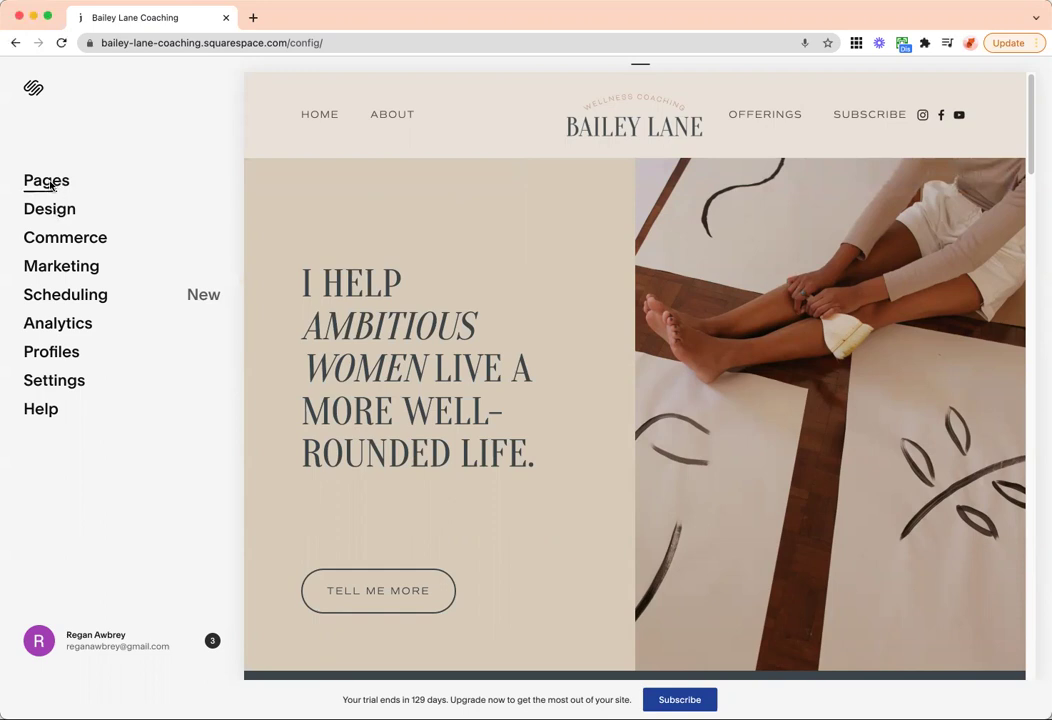
{"action": "left_click", "coordinate": [50, 182]}
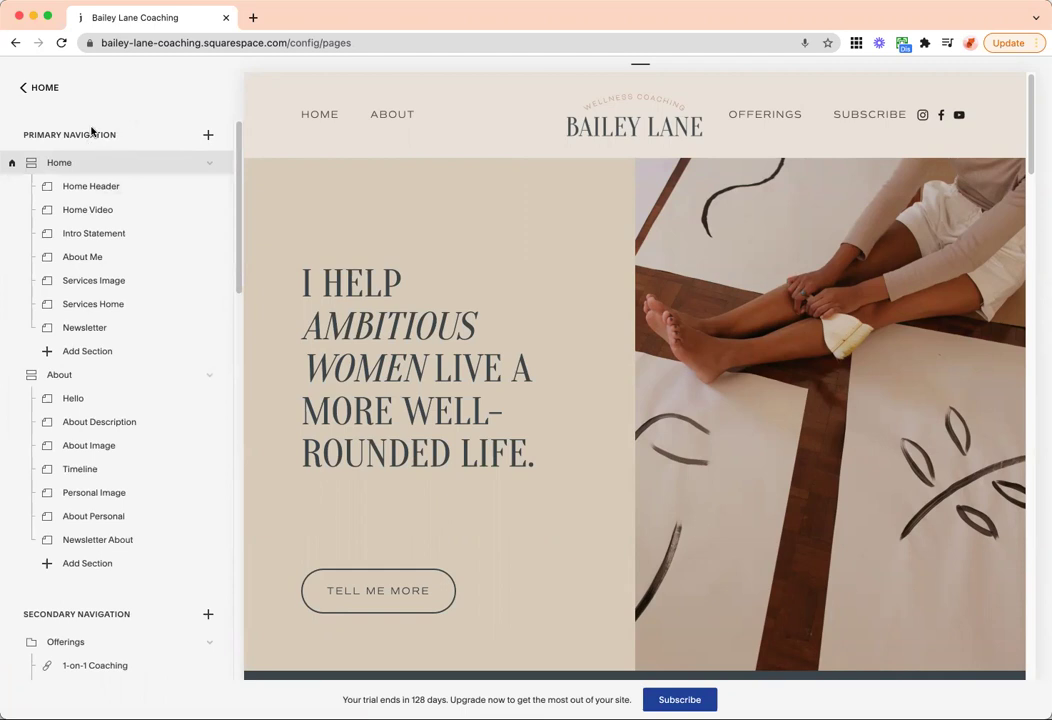
{"action": "scroll", "coordinate": [212, 358], "scroll_direction": "down", "scroll_amount": 10}
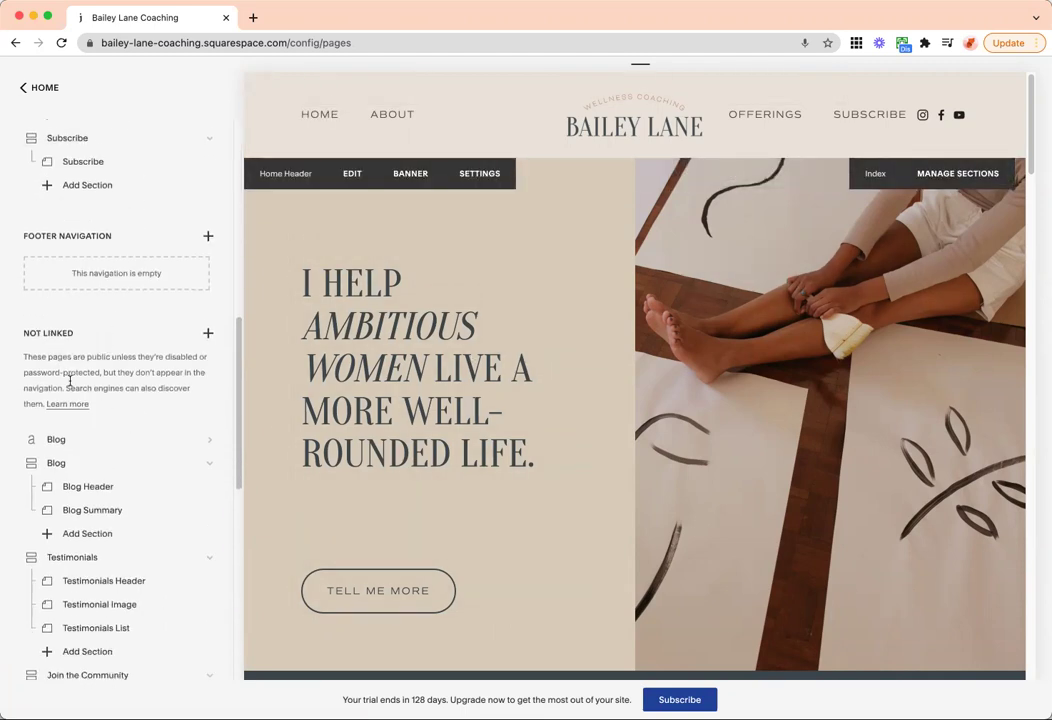
{"action": "scroll", "coordinate": [112, 500], "scroll_direction": "down", "scroll_amount": 3}
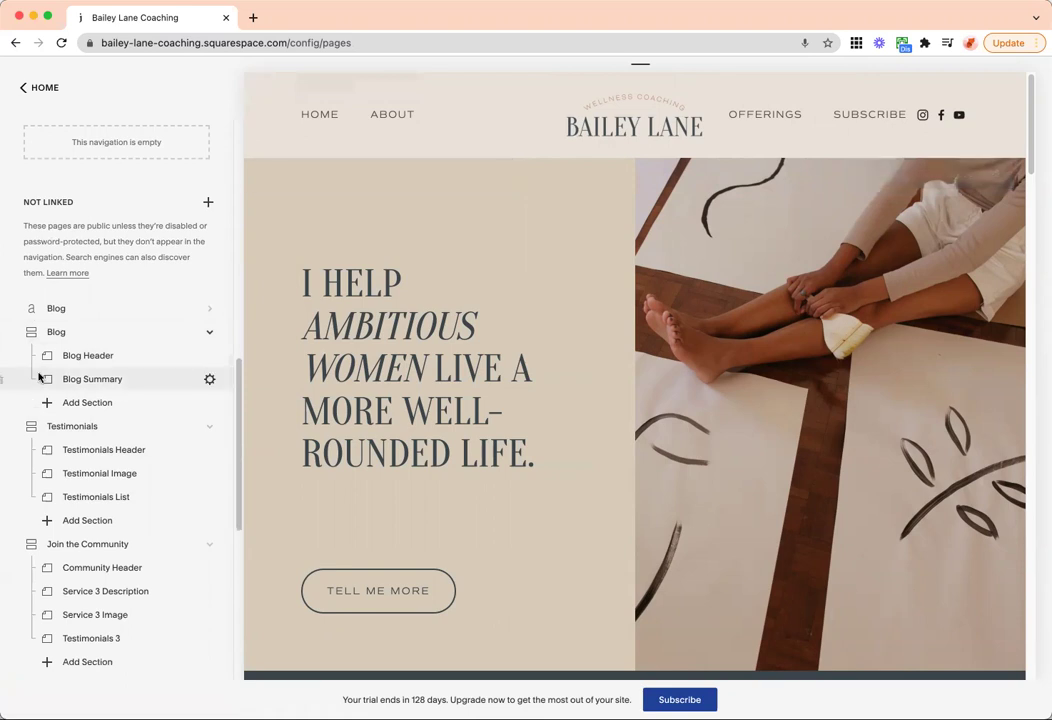
{"action": "scroll", "coordinate": [38, 376], "scroll_direction": "up", "scroll_amount": 10}
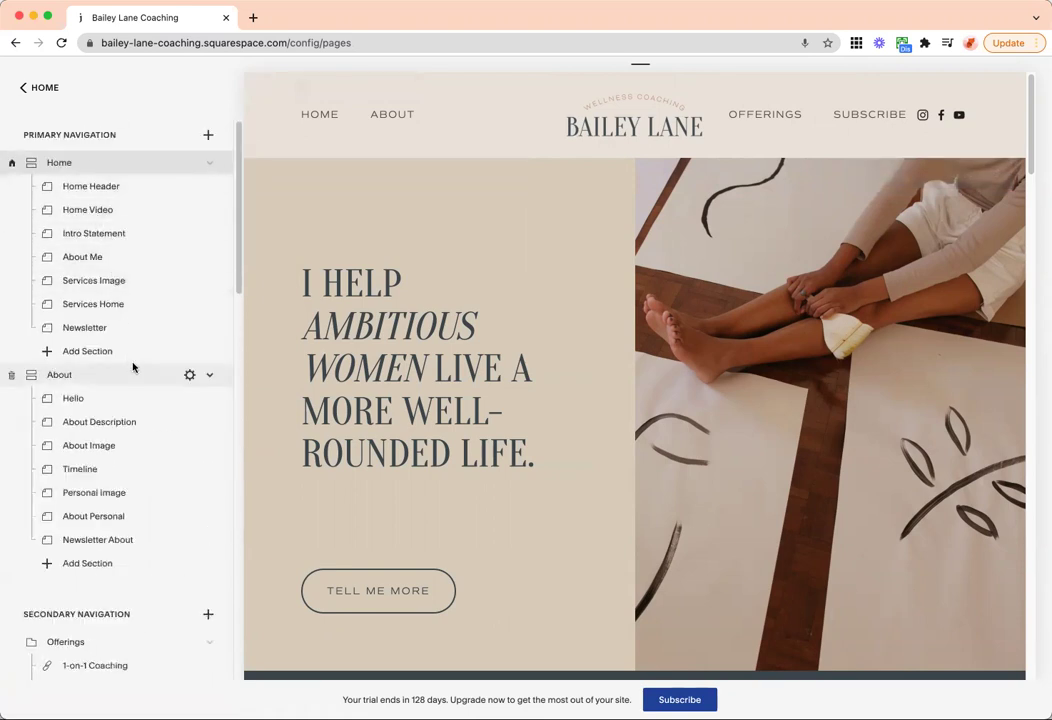
- View the page types available for a new primary navigation page, then look through the existing index pages and their sections
{"action": "left_click", "coordinate": [208, 136]}
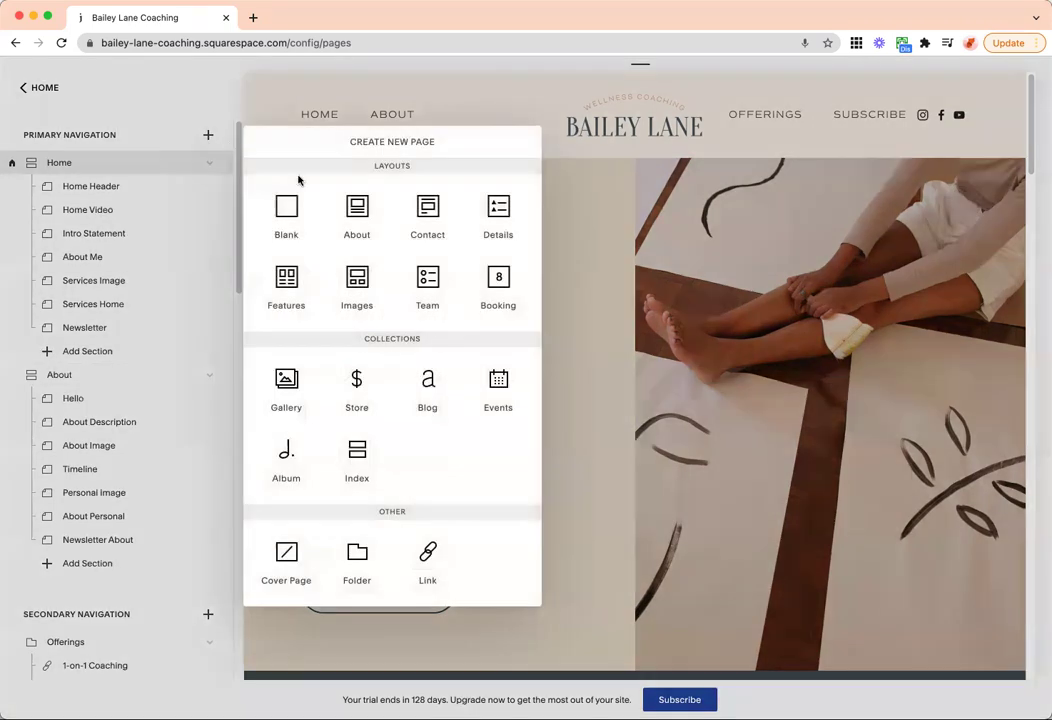
{"action": "left_click", "coordinate": [158, 127]}
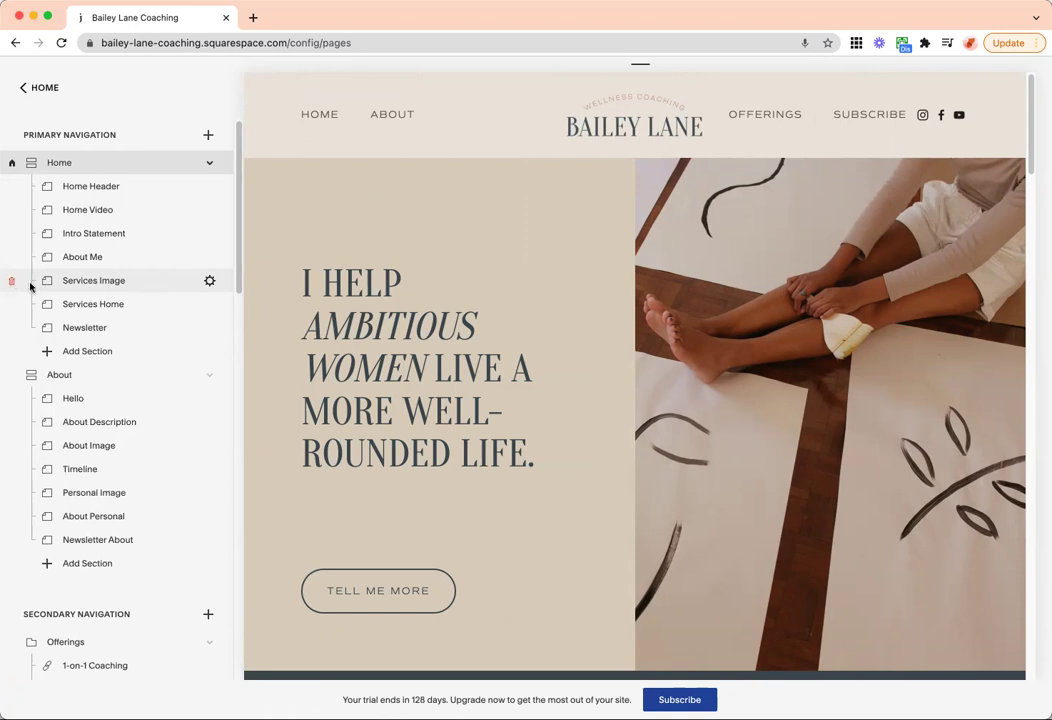
{"action": "scroll", "coordinate": [108, 406], "scroll_direction": "down", "scroll_amount": 5}
{"action": "scroll", "coordinate": [108, 408], "scroll_direction": "down", "scroll_amount": 5}
{"action": "scroll", "coordinate": [146, 373], "scroll_direction": "down", "scroll_amount": 10}
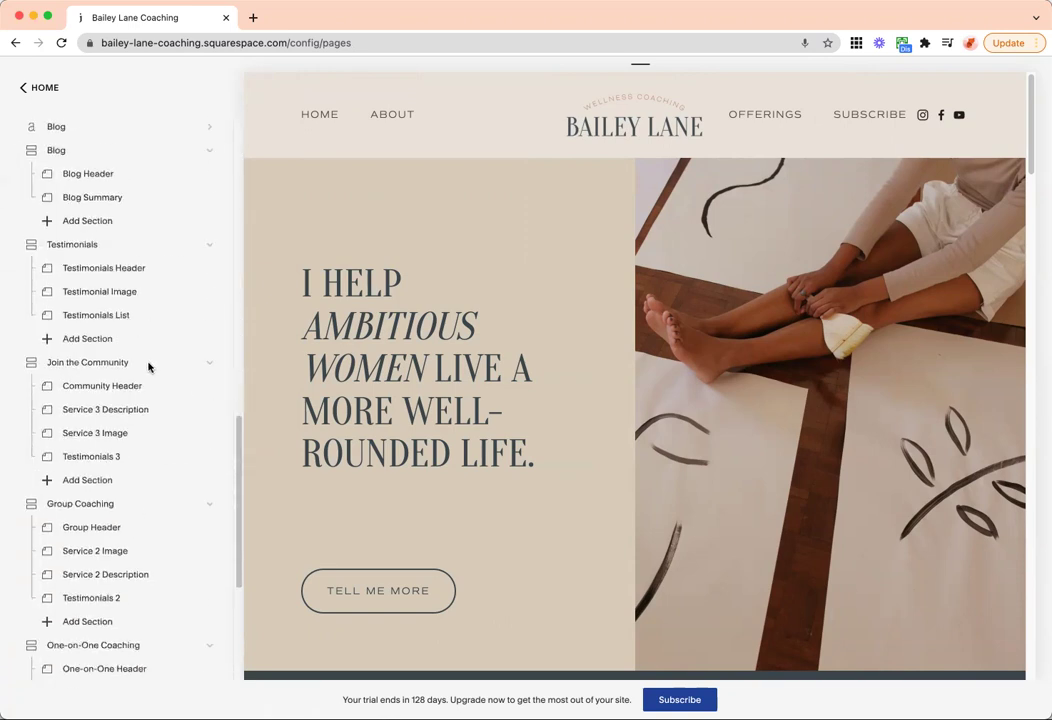
{"action": "scroll", "coordinate": [148, 367], "scroll_direction": "up", "scroll_amount": 20}
{"action": "scroll", "coordinate": [144, 369], "scroll_direction": "down", "scroll_amount": 15}
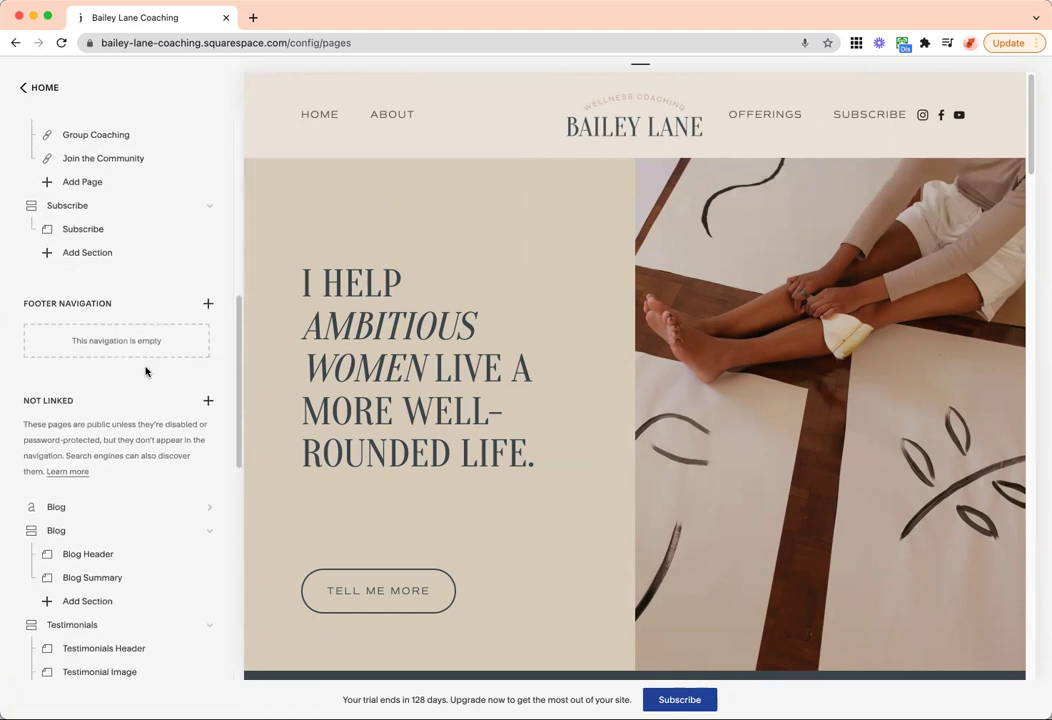
- Examine the Logo & Title design settings, covering site title, tag line, logo image, browser icon and social sharing logo
{"action": "left_click", "coordinate": [35, 87]}
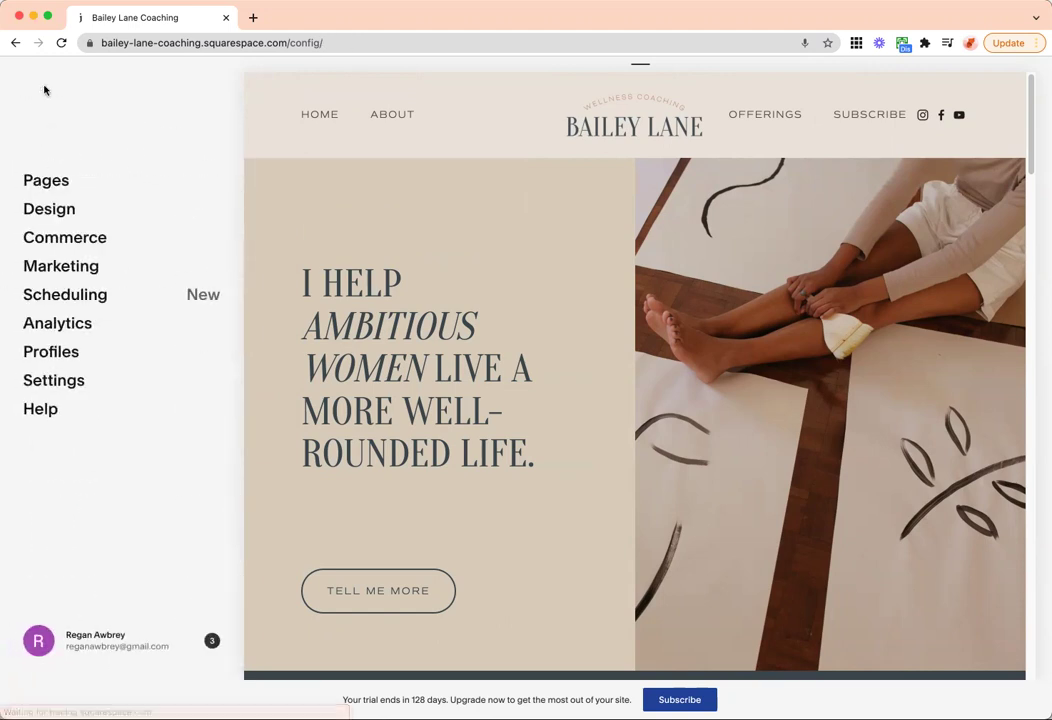
{"action": "left_click", "coordinate": [52, 212]}
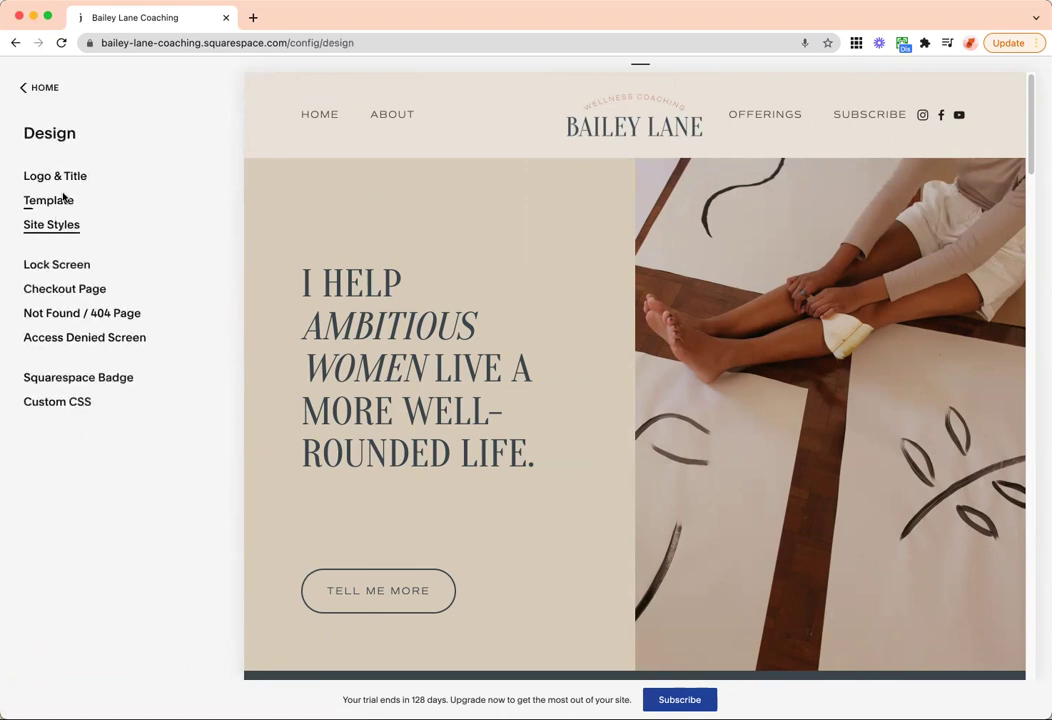
{"action": "left_click", "coordinate": [76, 178]}
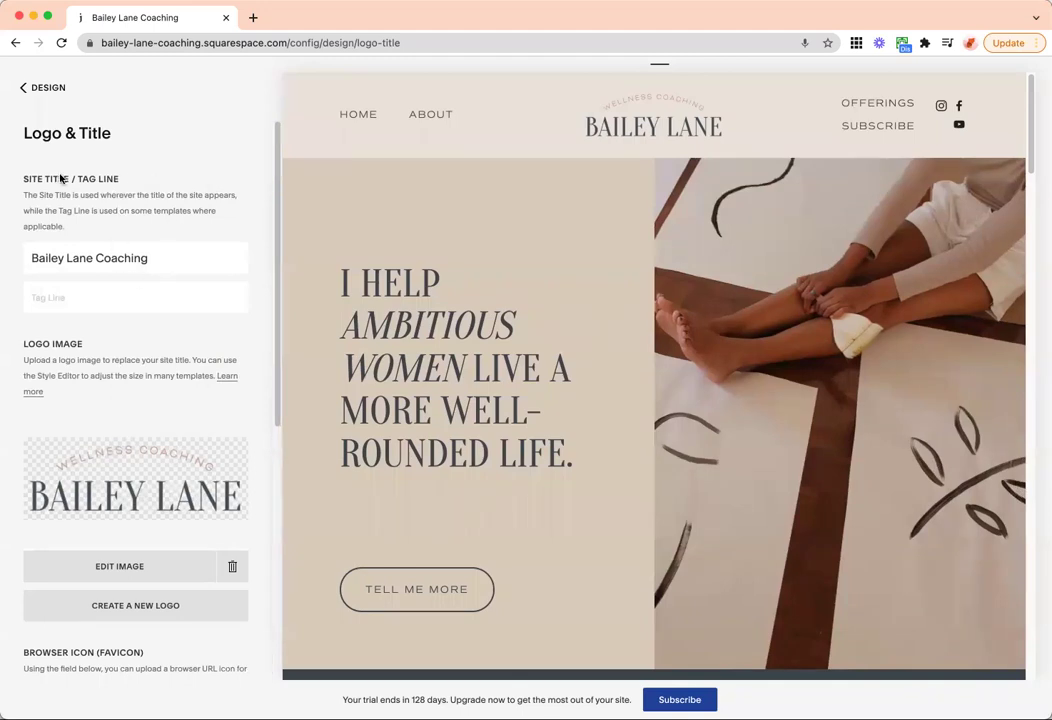
{"action": "left_click_drag", "start_coordinate": [24, 180], "coordinate": [123, 186]}
{"action": "left_click", "coordinate": [127, 199]}
{"action": "left_click_drag", "start_coordinate": [203, 260], "coordinate": [27, 262]}
{"action": "left_click", "coordinate": [75, 291]}
{"action": "scroll", "coordinate": [99, 294], "scroll_direction": "down", "scroll_amount": 2}
{"action": "scroll", "coordinate": [99, 294], "scroll_direction": "down", "scroll_amount": 2}
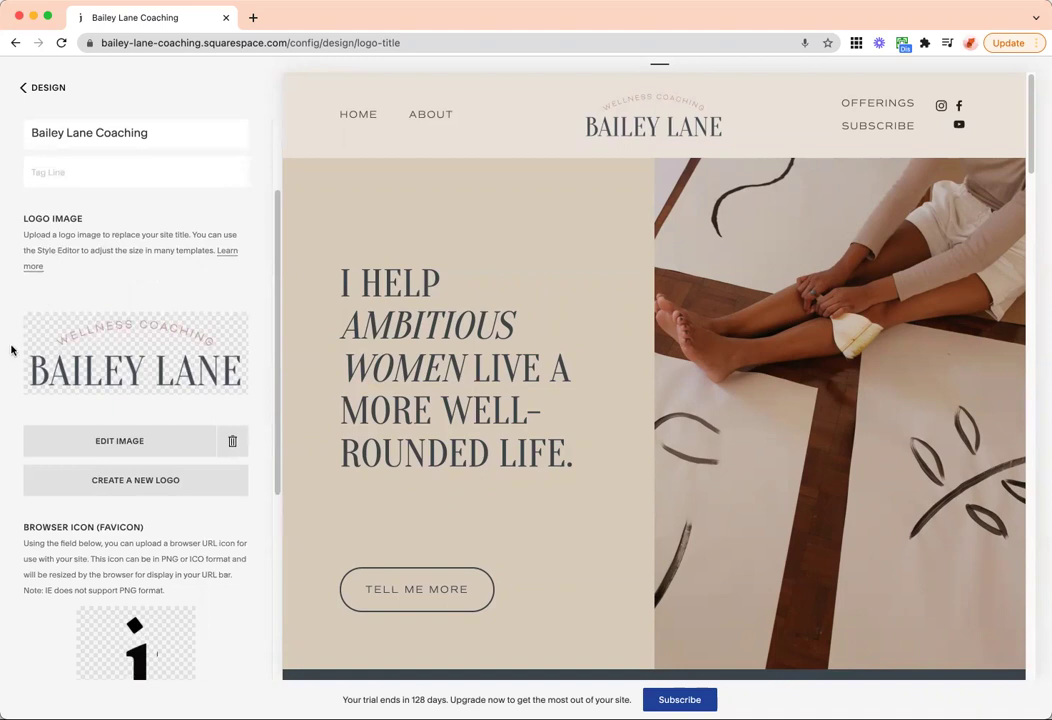
{"action": "scroll", "coordinate": [96, 336], "scroll_direction": "down", "scroll_amount": 8}
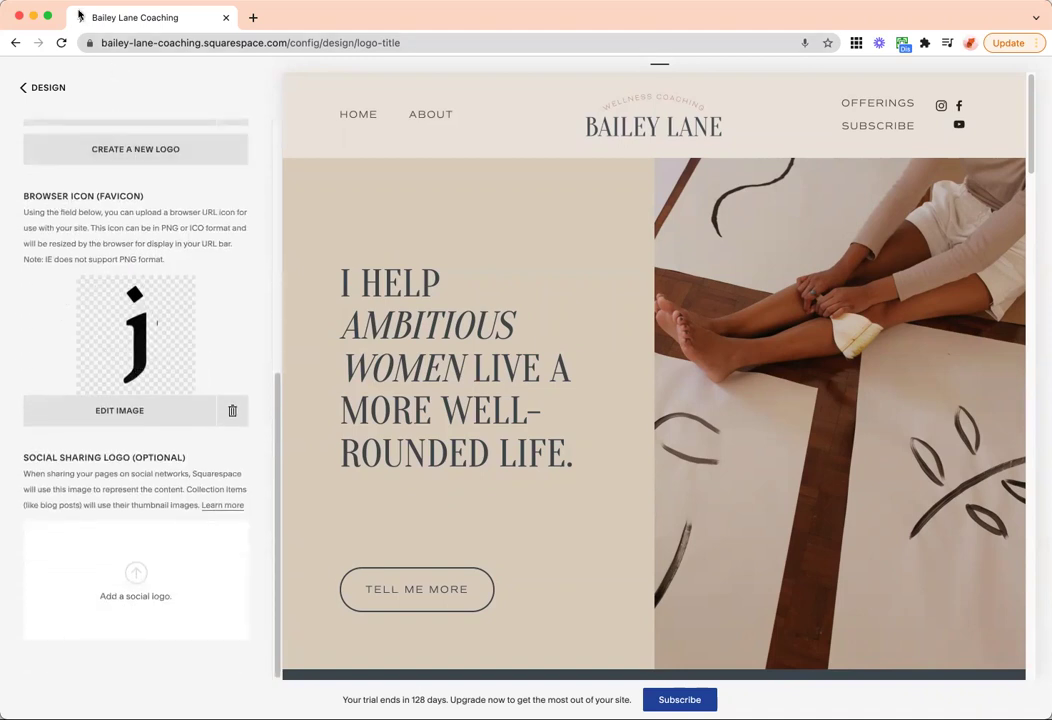
{"action": "scroll", "coordinate": [152, 305], "scroll_direction": "up", "scroll_amount": 10}
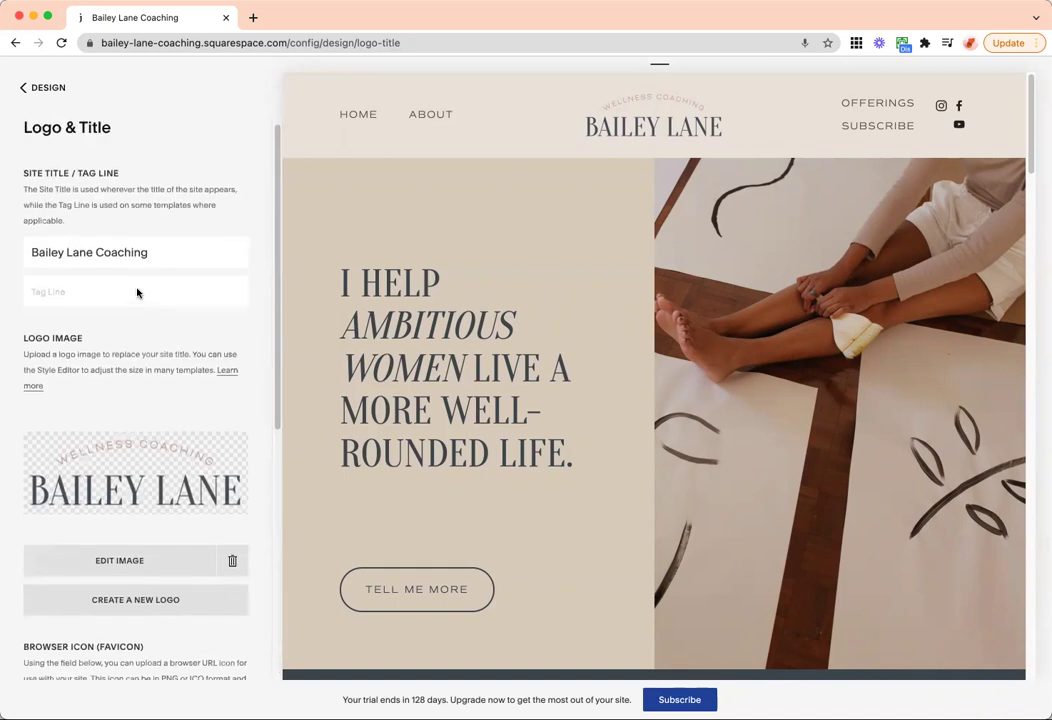
{"action": "left_click", "coordinate": [40, 89]}
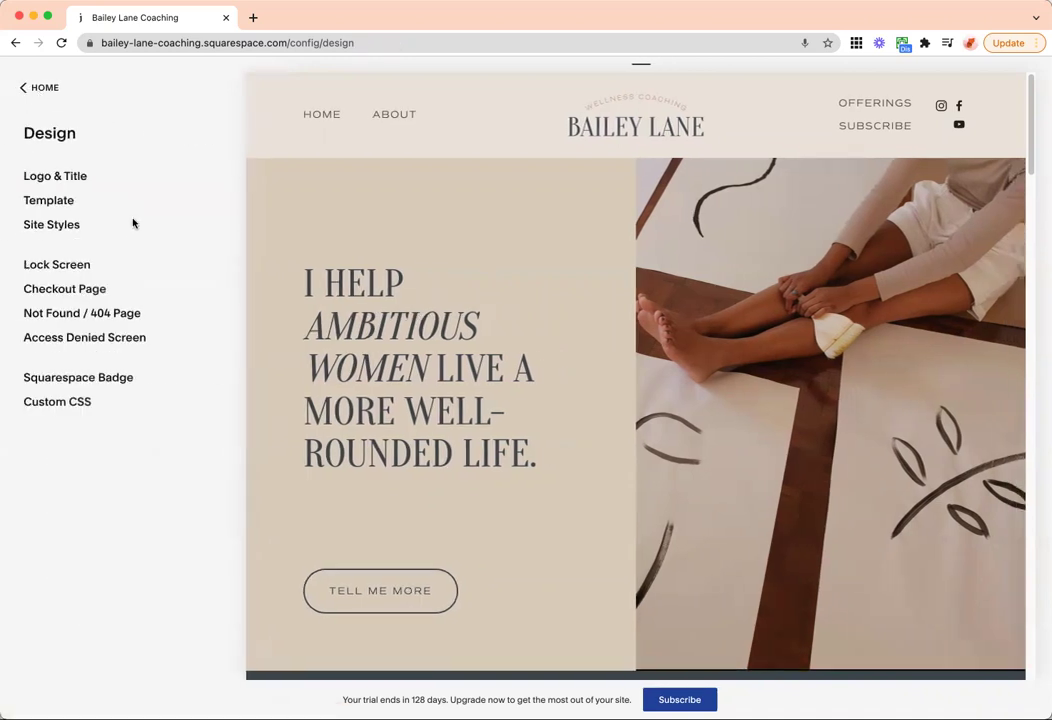
- View the Template design settings and the installed template, then return to the Design options
{"action": "left_click", "coordinate": [66, 203]}
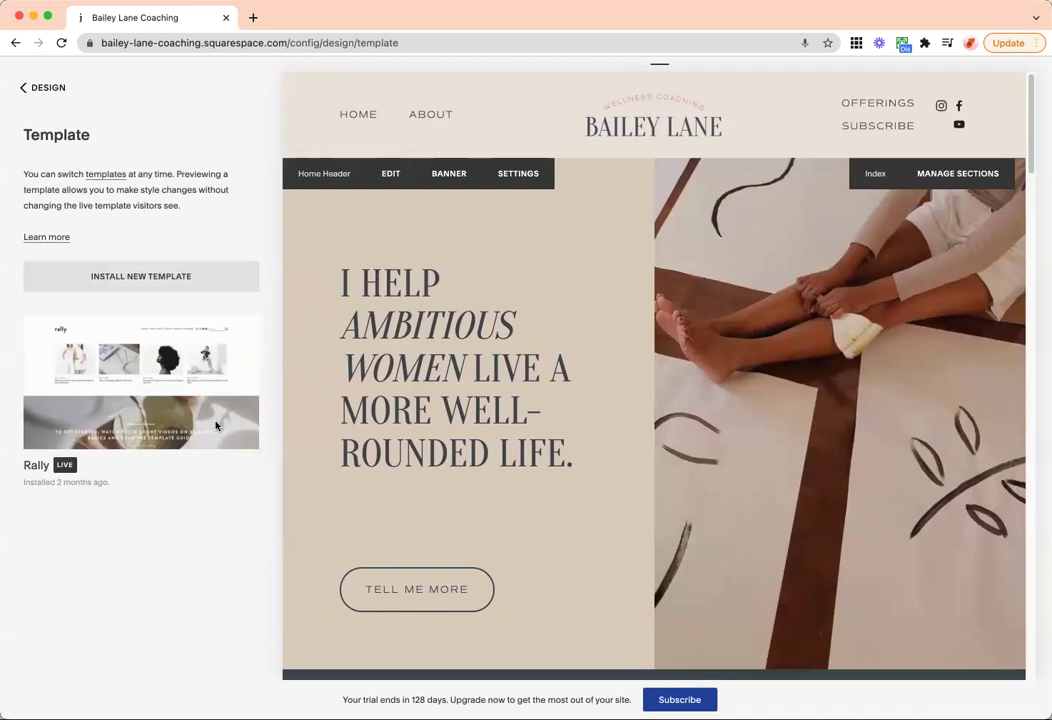
{"action": "left_click", "coordinate": [60, 90]}
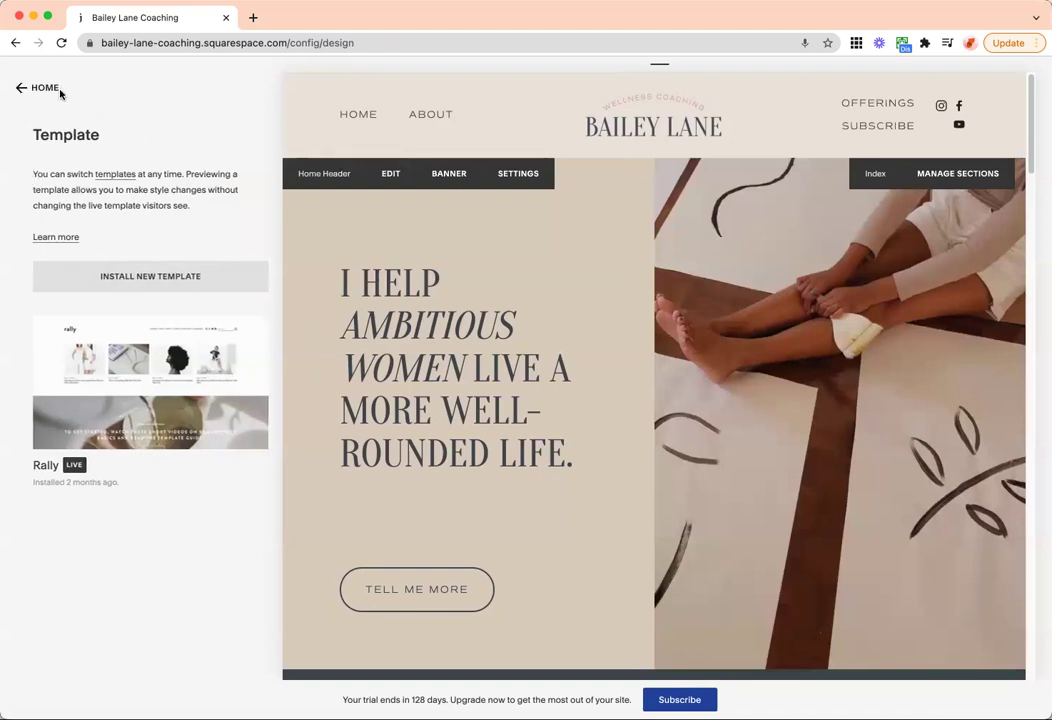
- Open Site Styles and display only the style settings for the "I help ambitious women" heading in the home header
{"action": "left_click", "coordinate": [78, 226]}
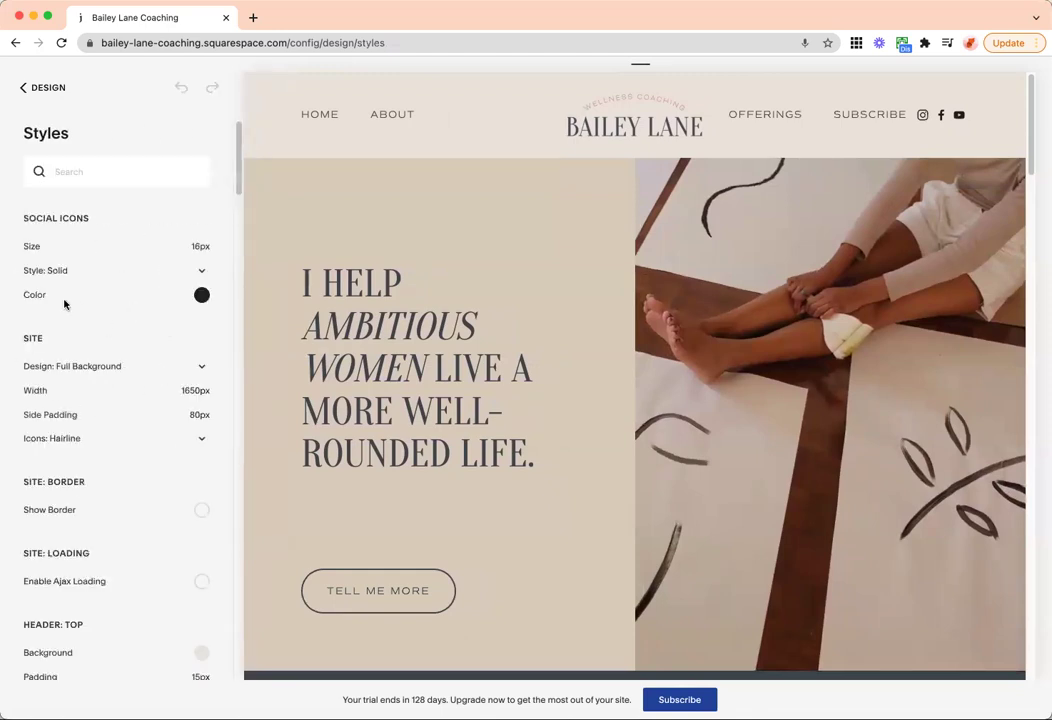
{"action": "mouse_move", "coordinate": [110, 261]}
{"action": "scroll", "coordinate": [125, 252], "scroll_direction": "down", "scroll_amount": 2}
{"action": "mouse_move", "coordinate": [240, 163]}
{"action": "left_mouse_down"}
{"action": "mouse_move", "coordinate": [261, 319]}
{"action": "mouse_move", "coordinate": [258, 676]}
{"action": "mouse_move", "coordinate": [238, 155]}
{"action": "left_mouse_up"}
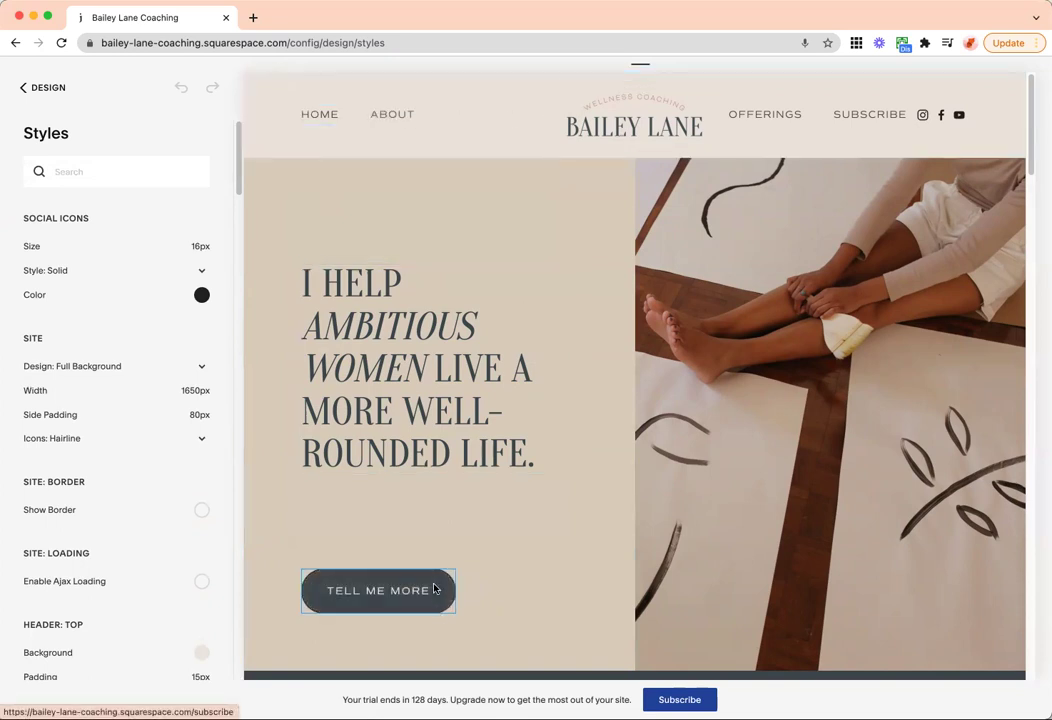
{"action": "scroll", "coordinate": [454, 408], "scroll_direction": "down", "scroll_amount": 1}
{"action": "scroll", "coordinate": [454, 408], "scroll_direction": "down", "scroll_amount": 2}
{"action": "left_click", "coordinate": [410, 214]}
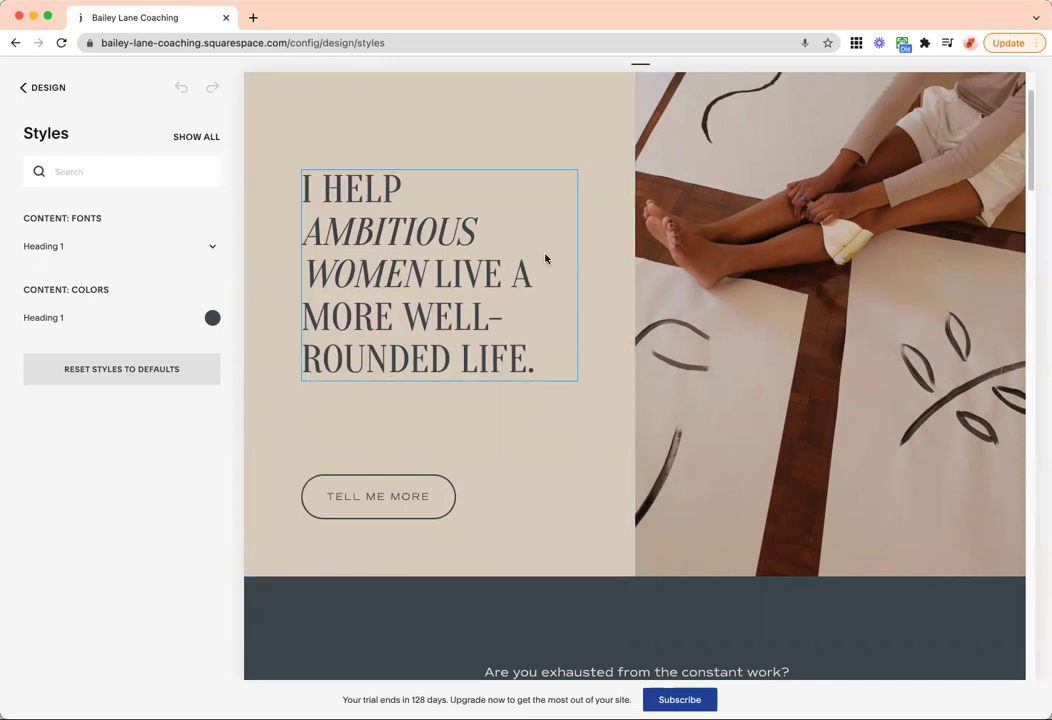
- Show all site styles again and look through the settings from Social Icons down to Newsletter Block
{"action": "scroll", "coordinate": [521, 471], "scroll_direction": "down", "scroll_amount": 5}
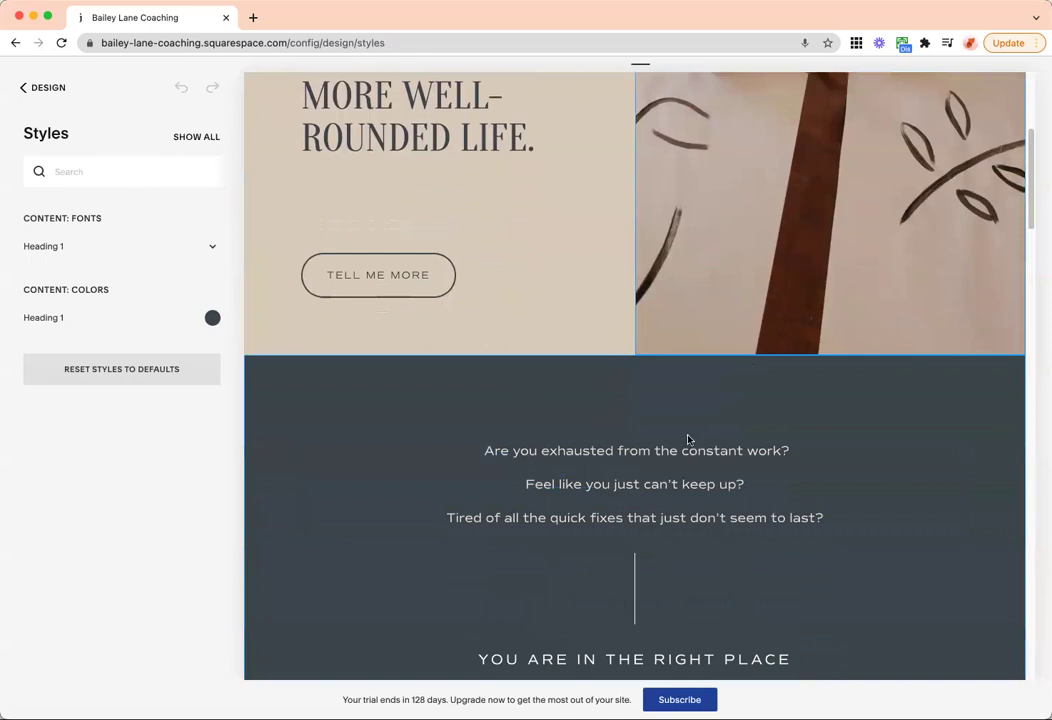
{"action": "scroll", "coordinate": [690, 438], "scroll_direction": "down", "scroll_amount": 10}
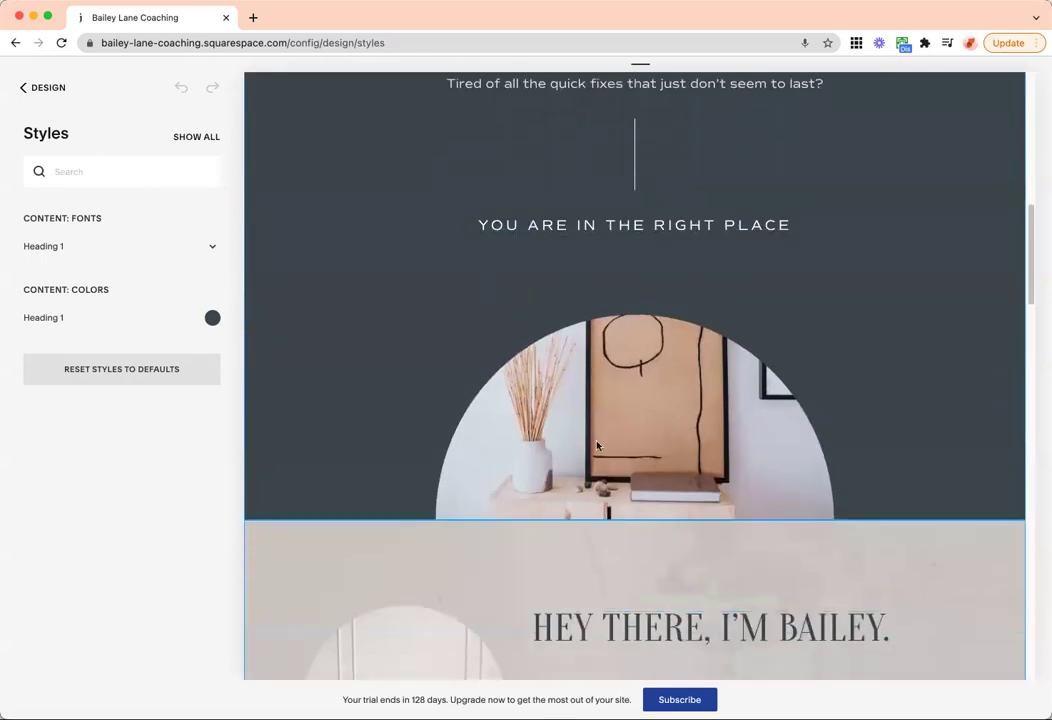
{"action": "left_click", "coordinate": [183, 137]}
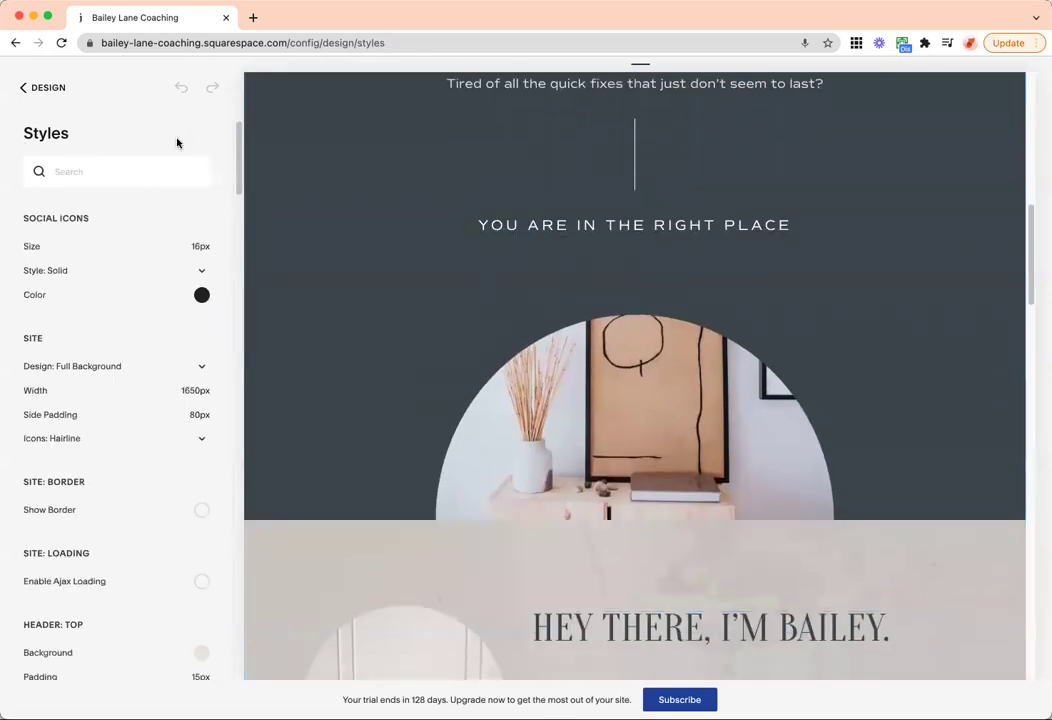
{"action": "scroll", "coordinate": [175, 400], "scroll_direction": "down", "scroll_amount": 5}
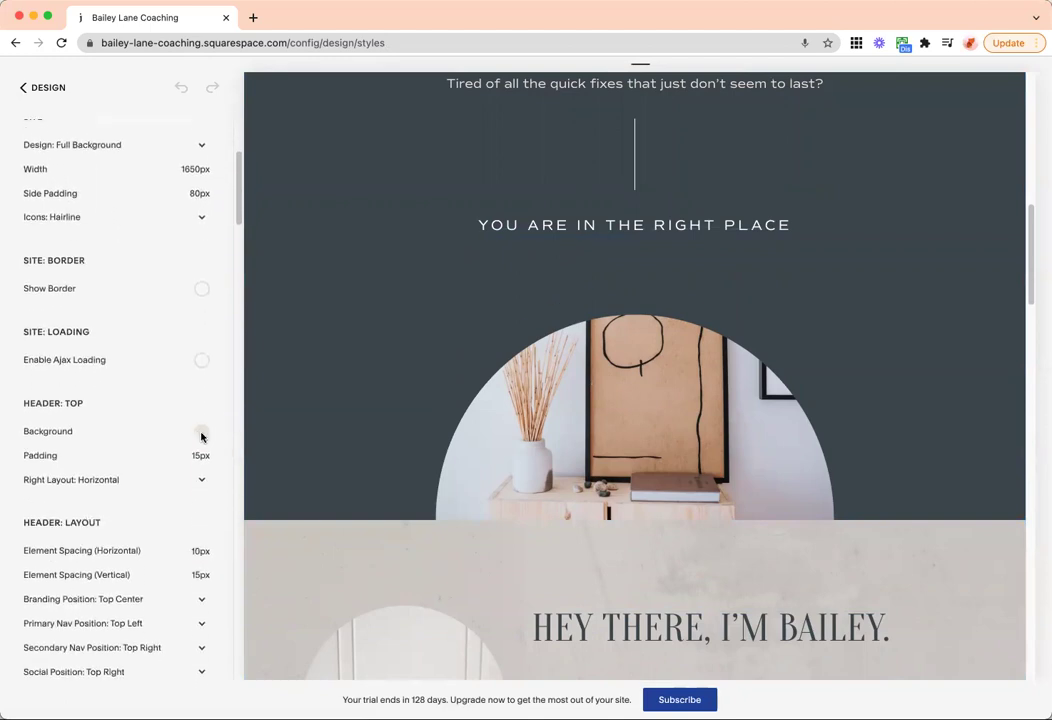
{"action": "scroll", "coordinate": [170, 447], "scroll_direction": "down", "scroll_amount": 5}
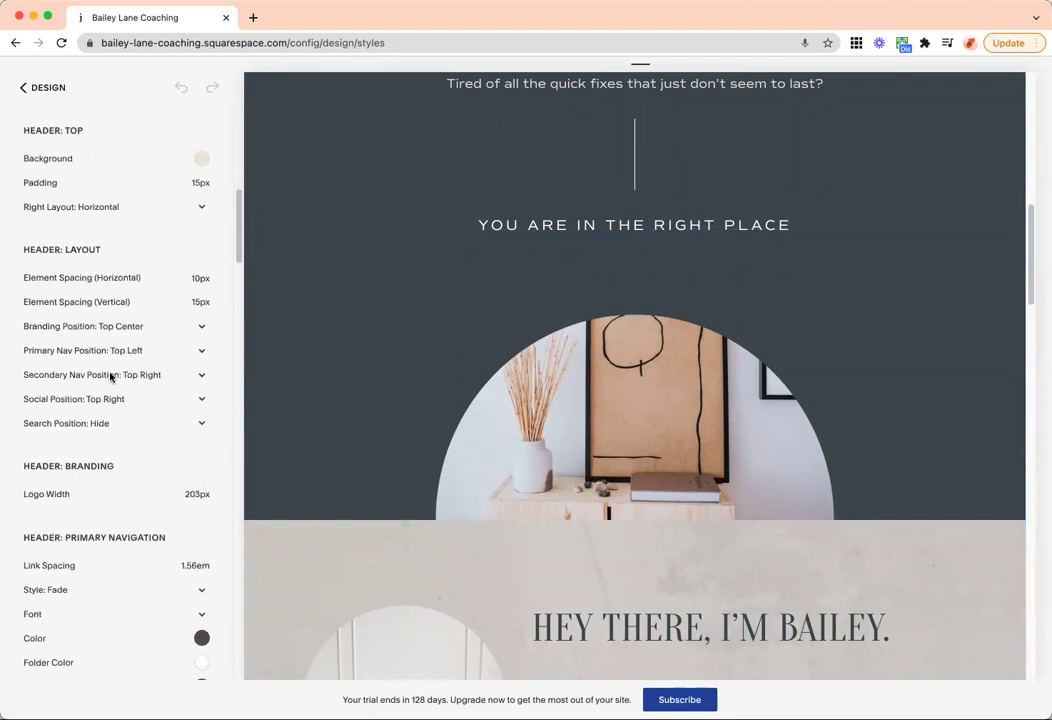
{"action": "scroll", "coordinate": [50, 440], "scroll_direction": "down", "scroll_amount": 12}
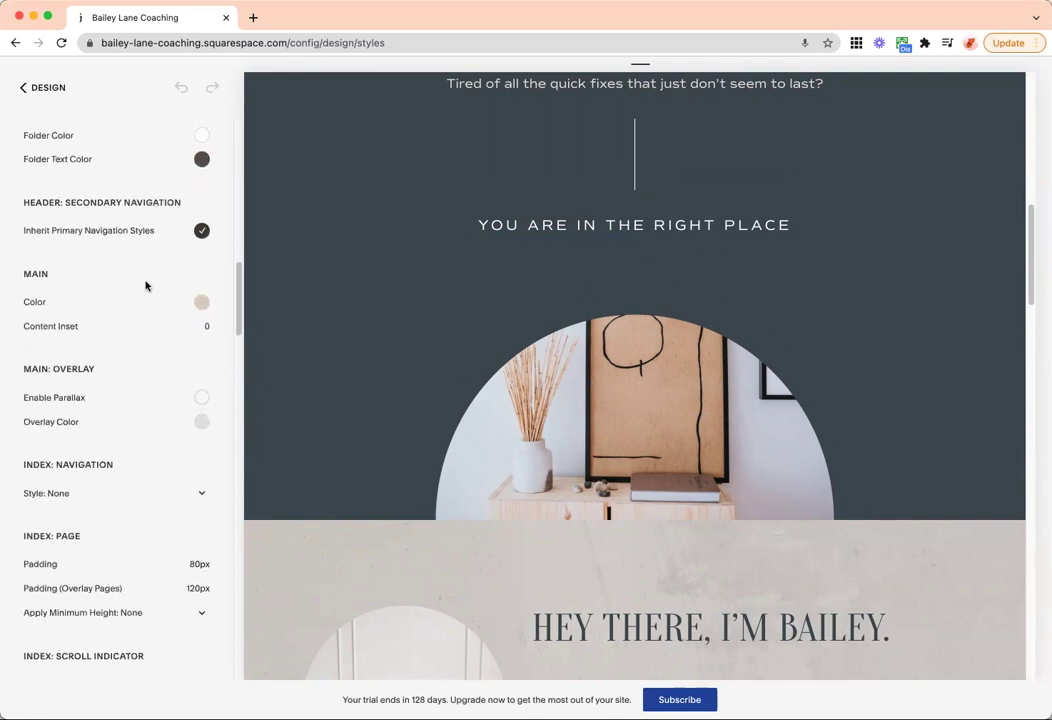
{"action": "scroll", "coordinate": [146, 578], "scroll_direction": "down", "scroll_amount": 5}
{"action": "scroll", "coordinate": [124, 450], "scroll_direction": "down", "scroll_amount": 18}
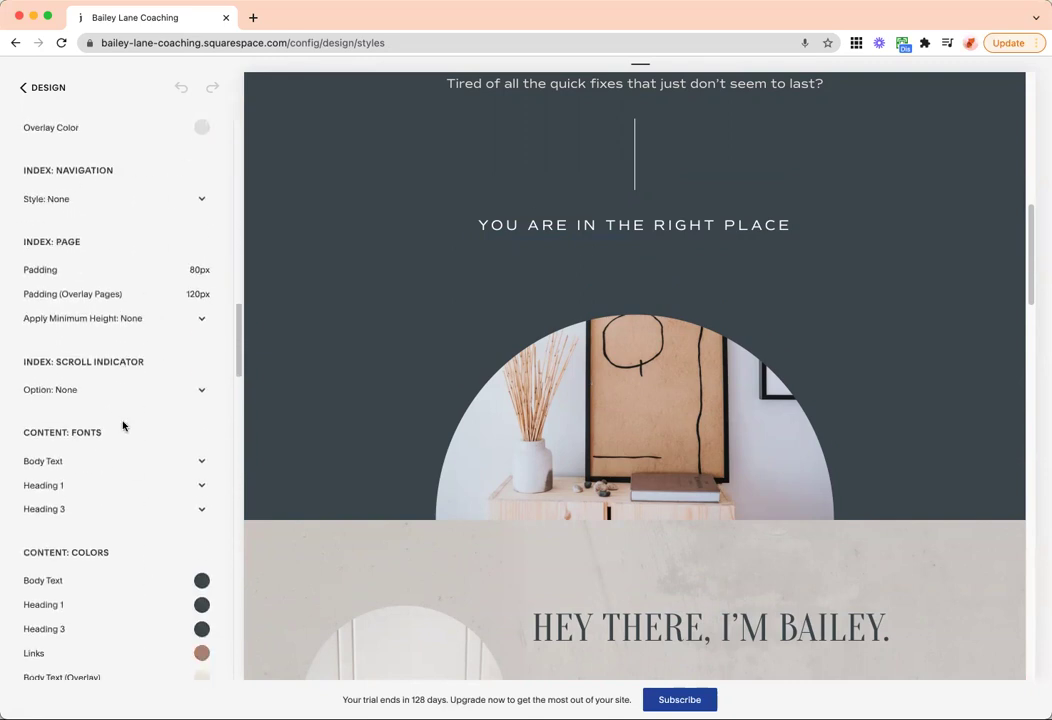
{"action": "scroll", "coordinate": [122, 433], "scroll_direction": "down", "scroll_amount": 20}
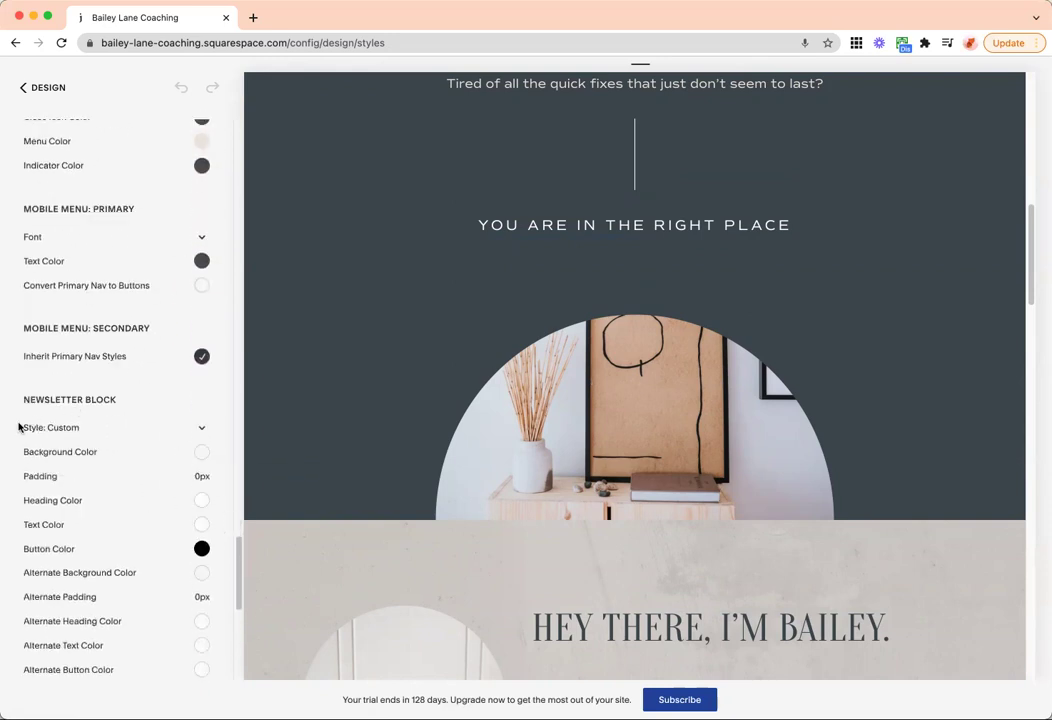
- Display only the style settings for the "More About Me" button, then leave Site Styles
{"action": "scroll", "coordinate": [600, 400], "scroll_direction": "down", "scroll_amount": 5}
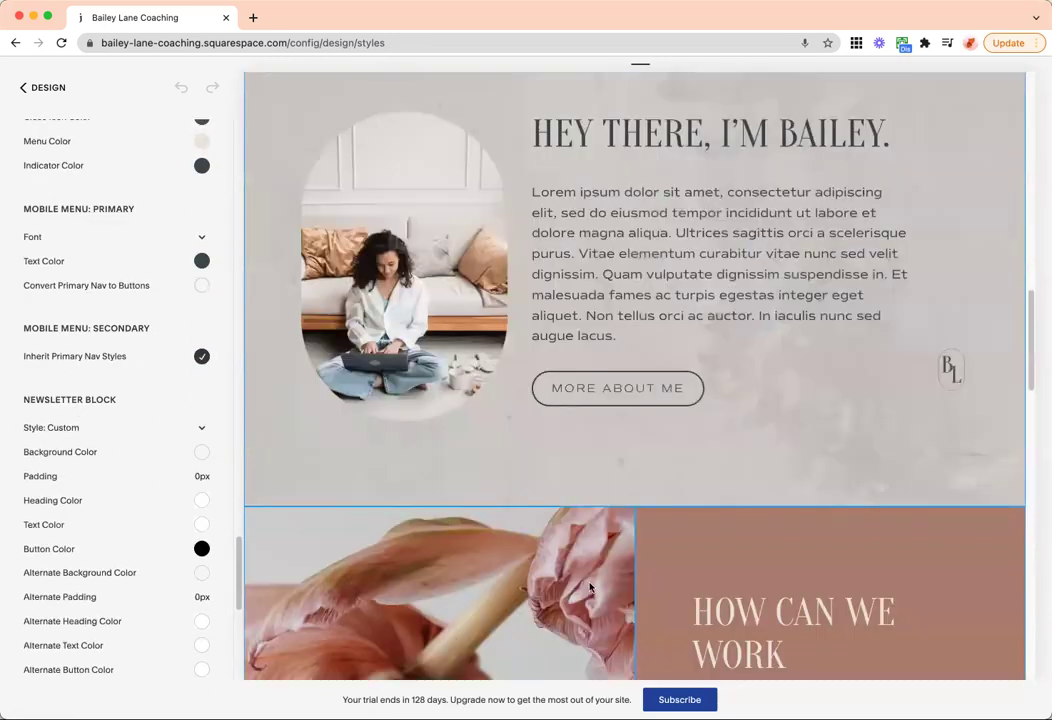
{"action": "left_click", "coordinate": [674, 398]}
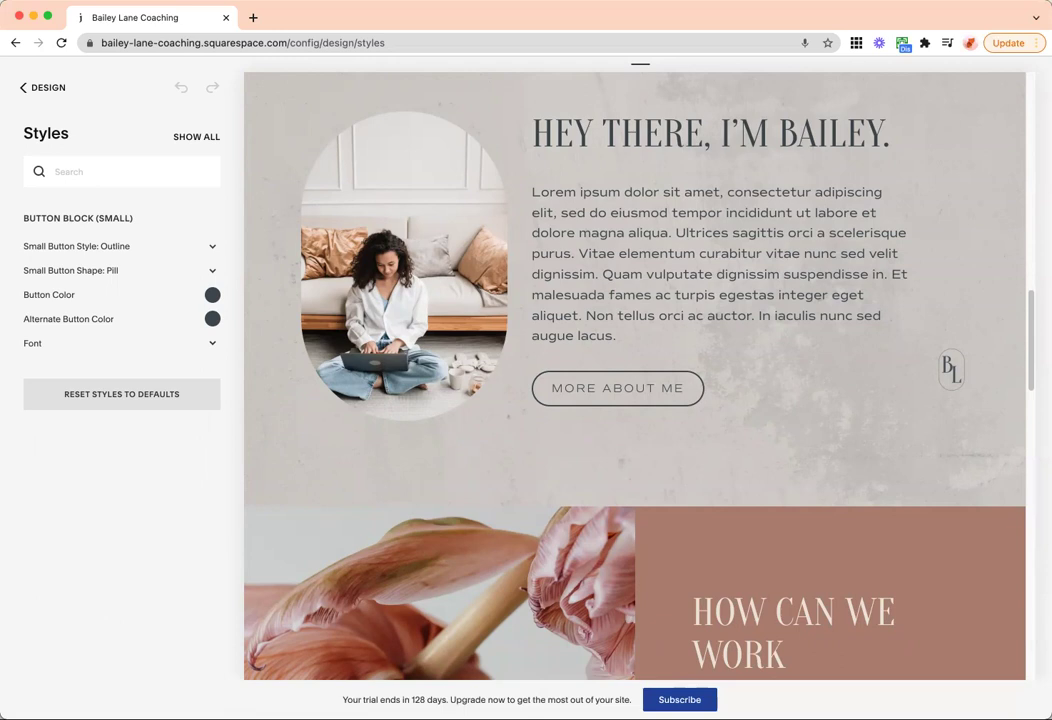
{"action": "left_click", "coordinate": [42, 87]}
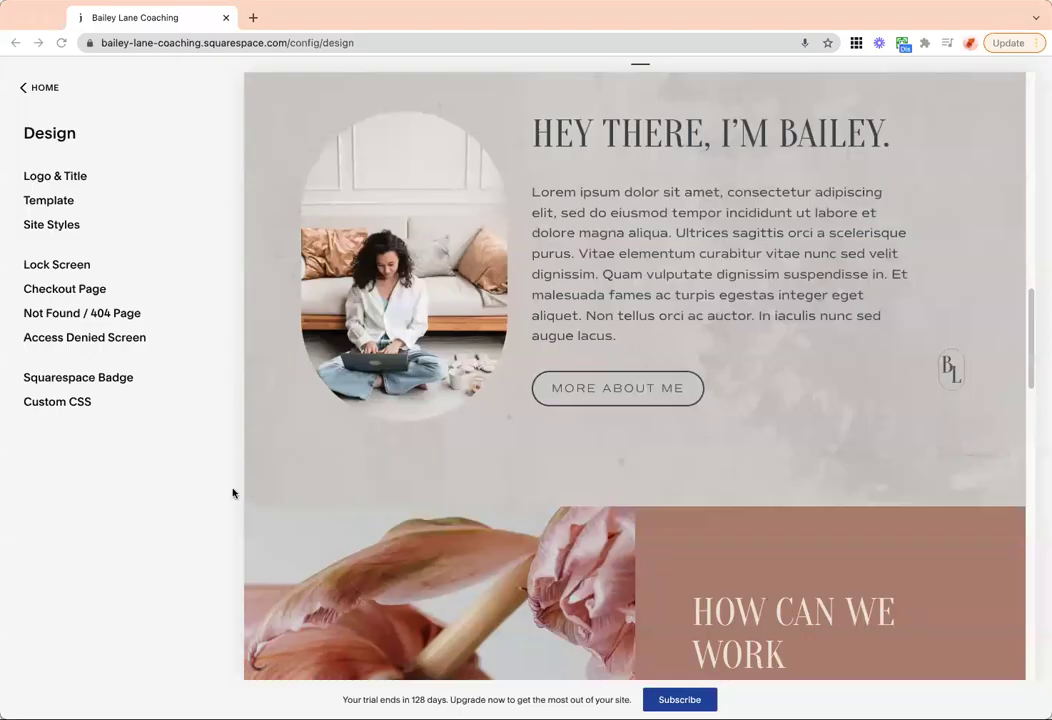
- Open the Lock Screen design settings to view its layout, branding, media and style options
{"action": "left_click", "coordinate": [60, 266]}
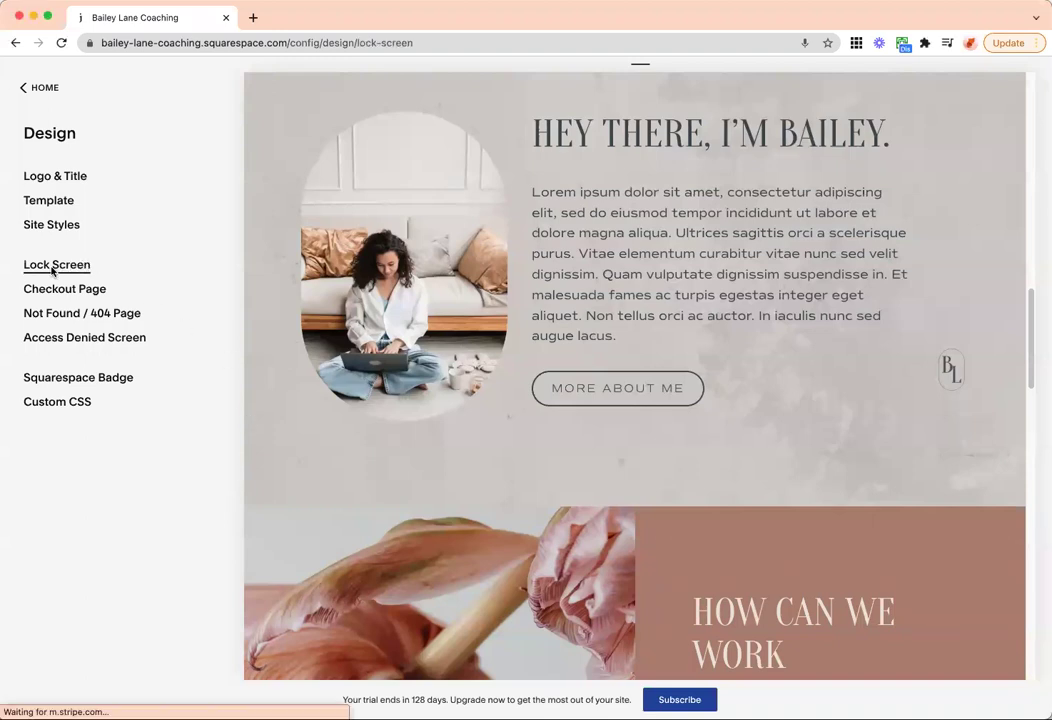
{"action": "left_click", "coordinate": [53, 266]}
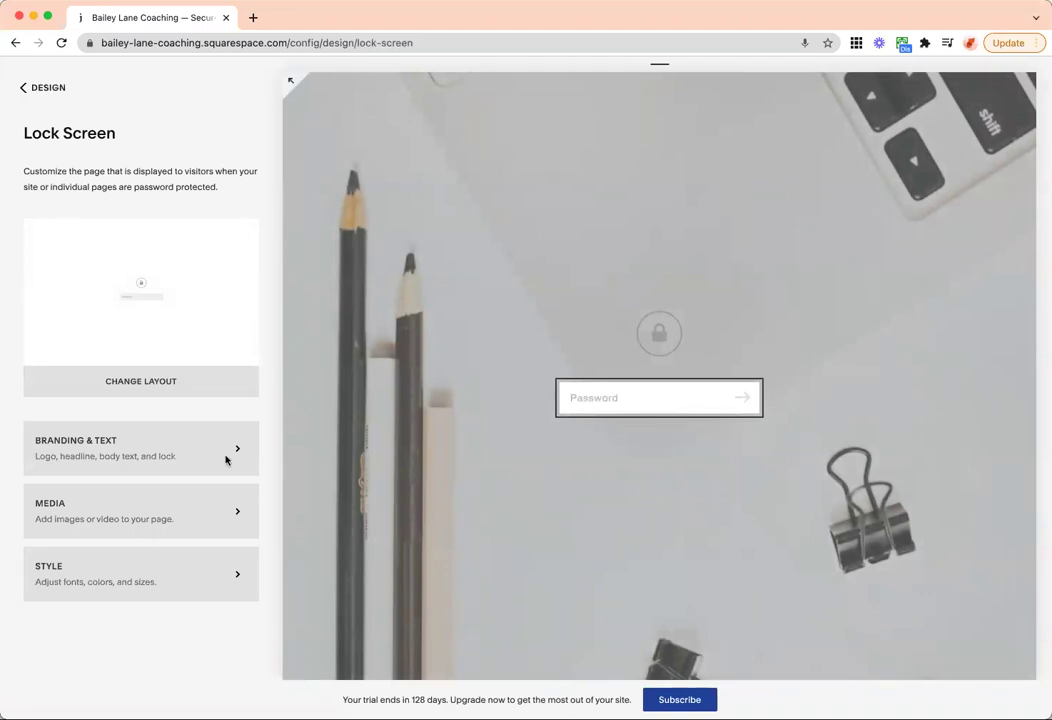
- Open the Checkout Page design settings to view the checkout style options, then return to the Design list
{"action": "left_click", "coordinate": [48, 88]}
{"action": "left_click", "coordinate": [76, 290]}
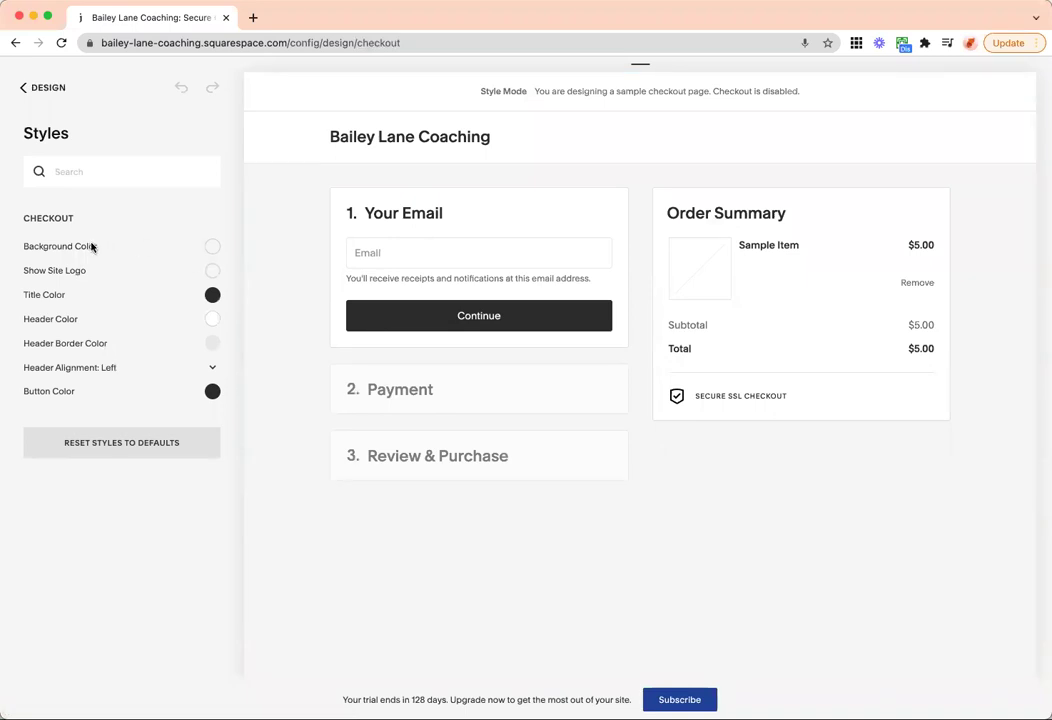
{"action": "left_click", "coordinate": [50, 88]}
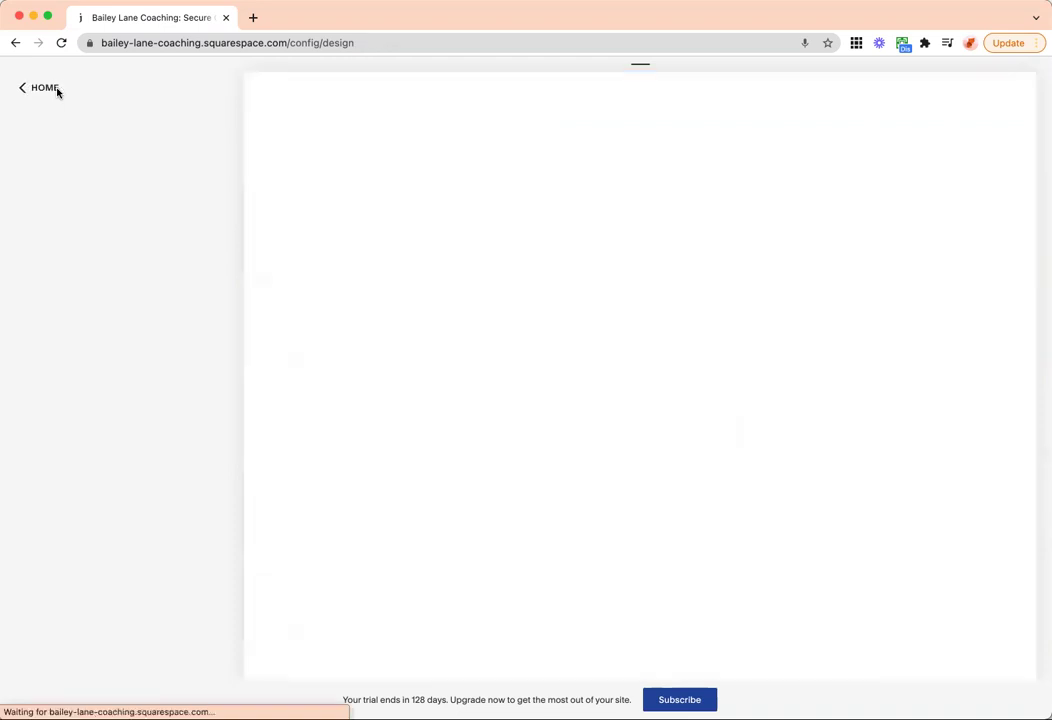
- View the Not Found / 404 Page and Access Denied Screen settings, then leave the Design area
{"action": "left_click", "coordinate": [72, 316]}
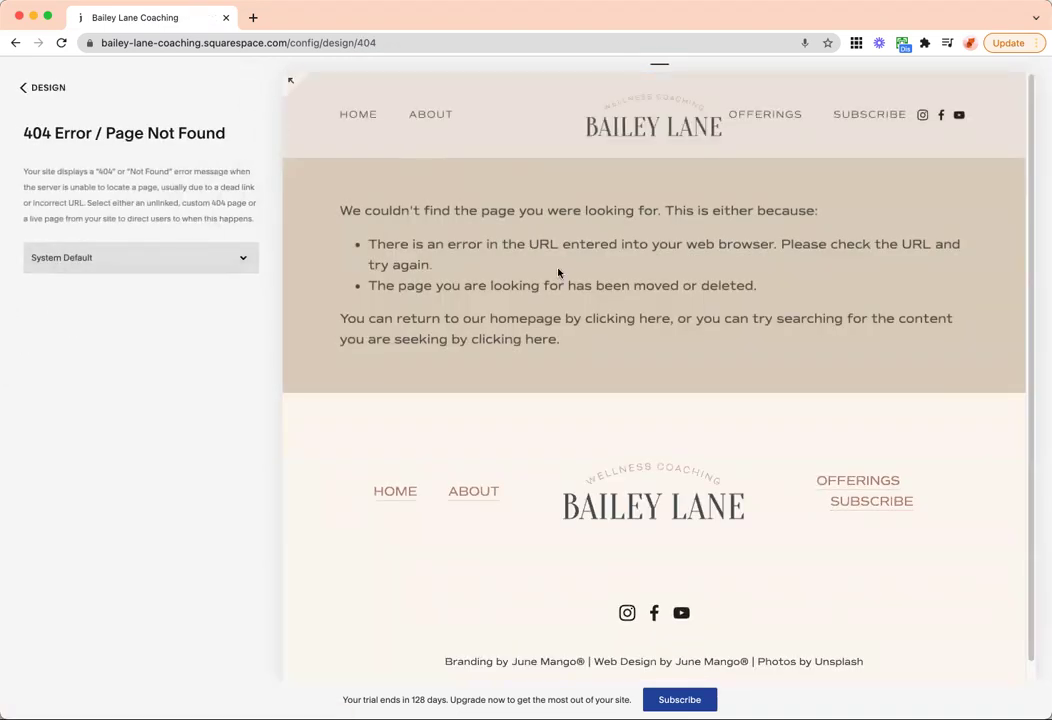
{"action": "left_click", "coordinate": [50, 84]}
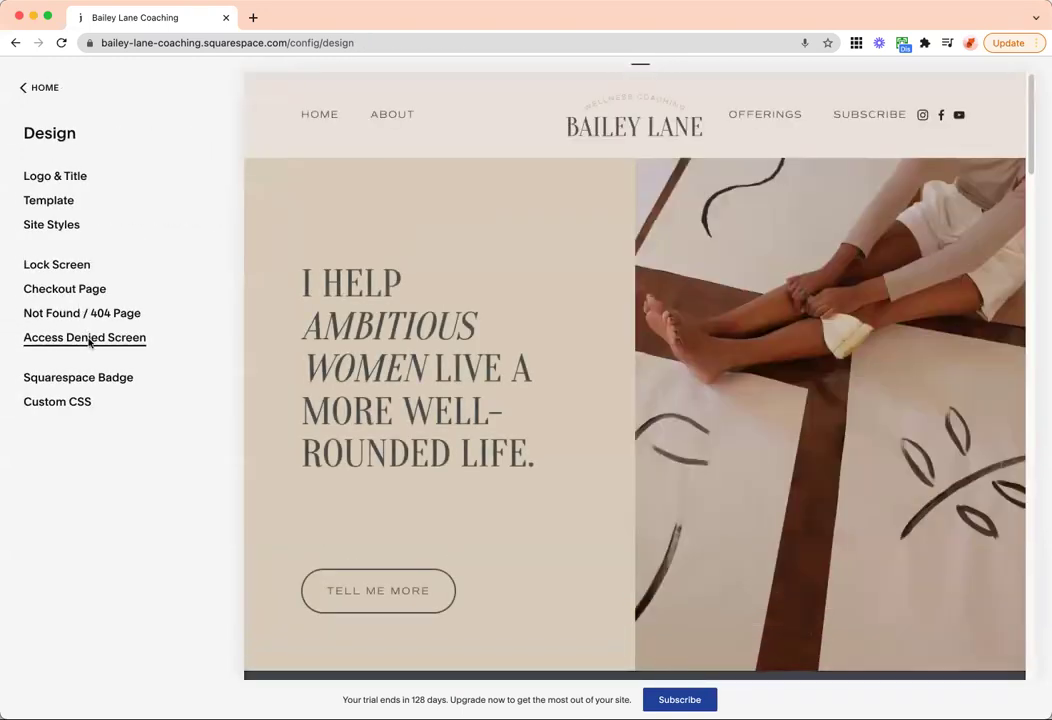
{"action": "left_click", "coordinate": [89, 339]}
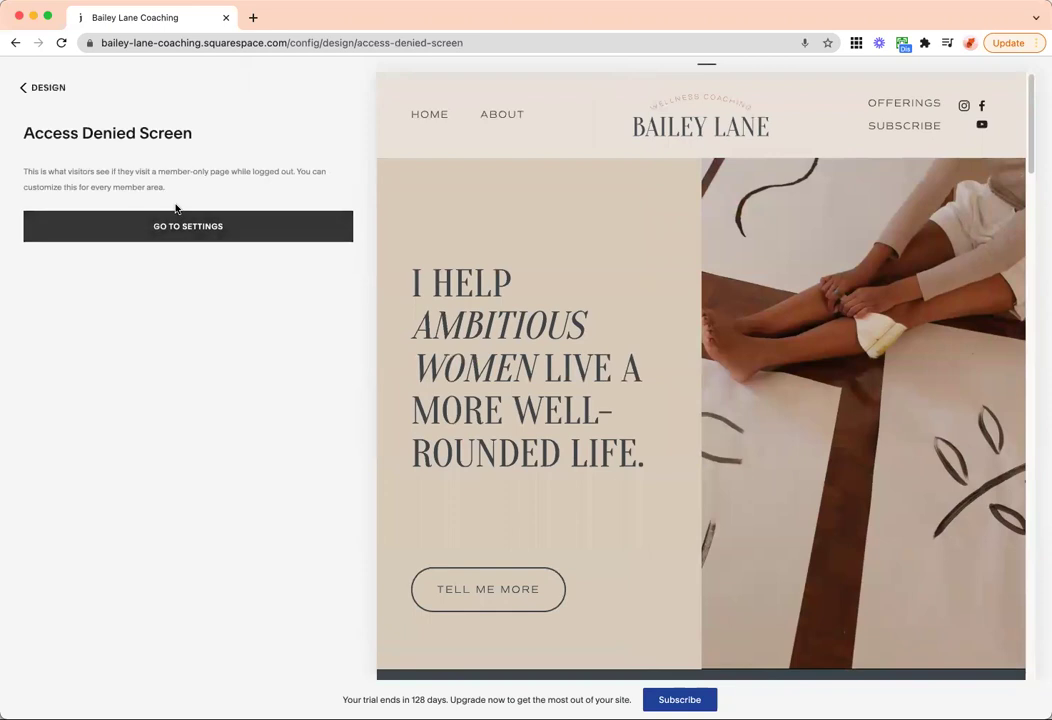
{"action": "left_click", "coordinate": [56, 89]}
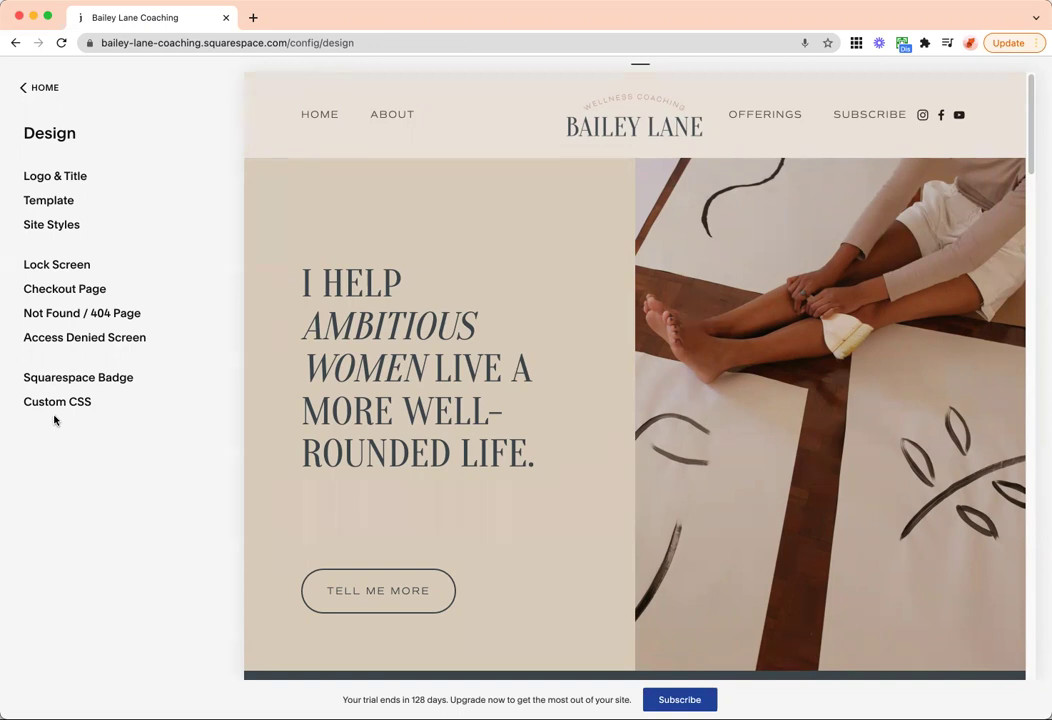
{"action": "left_click", "coordinate": [40, 87]}
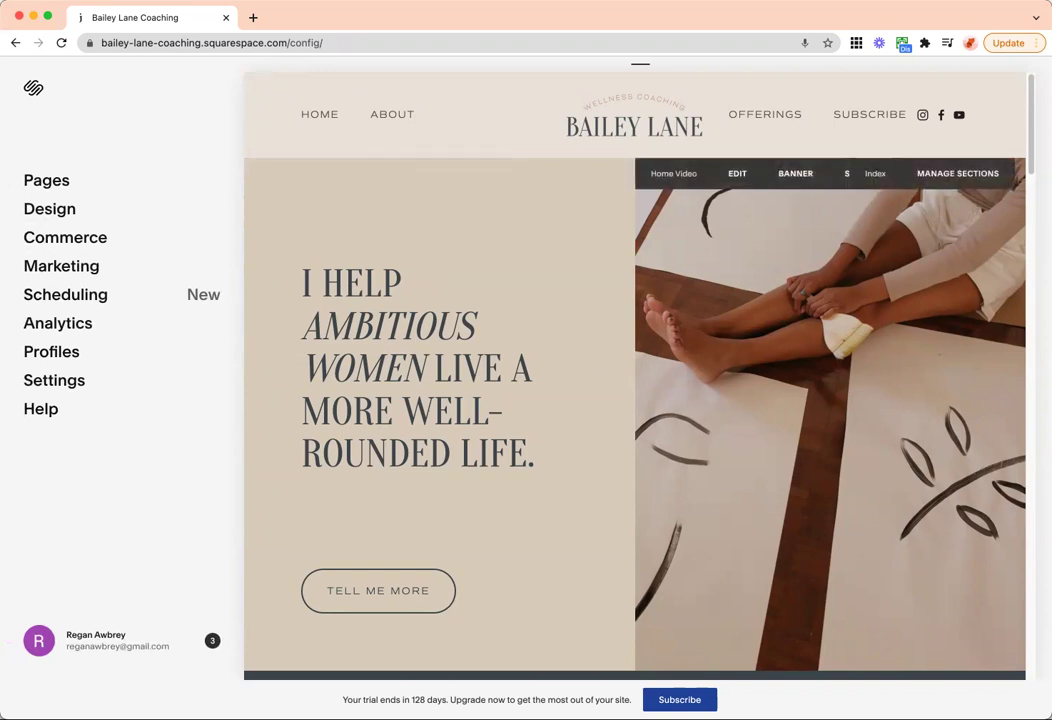
- Open the Commerce area and view its Orders page, then return to the Commerce overview
{"action": "left_click", "coordinate": [64, 238]}
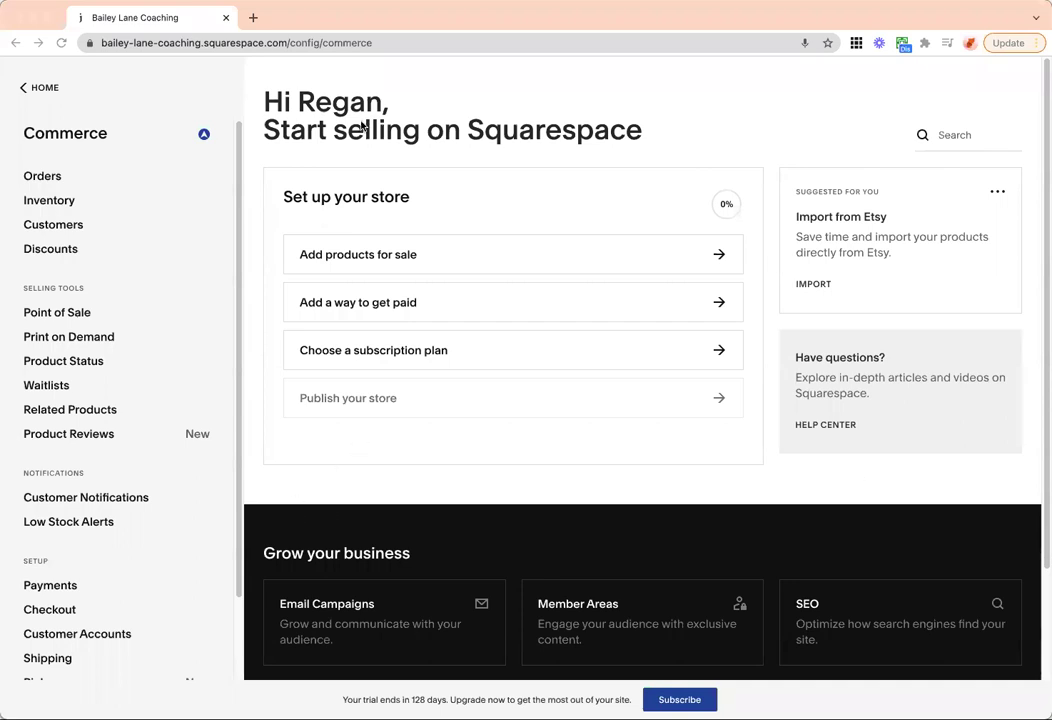
{"action": "left_click", "coordinate": [55, 177]}
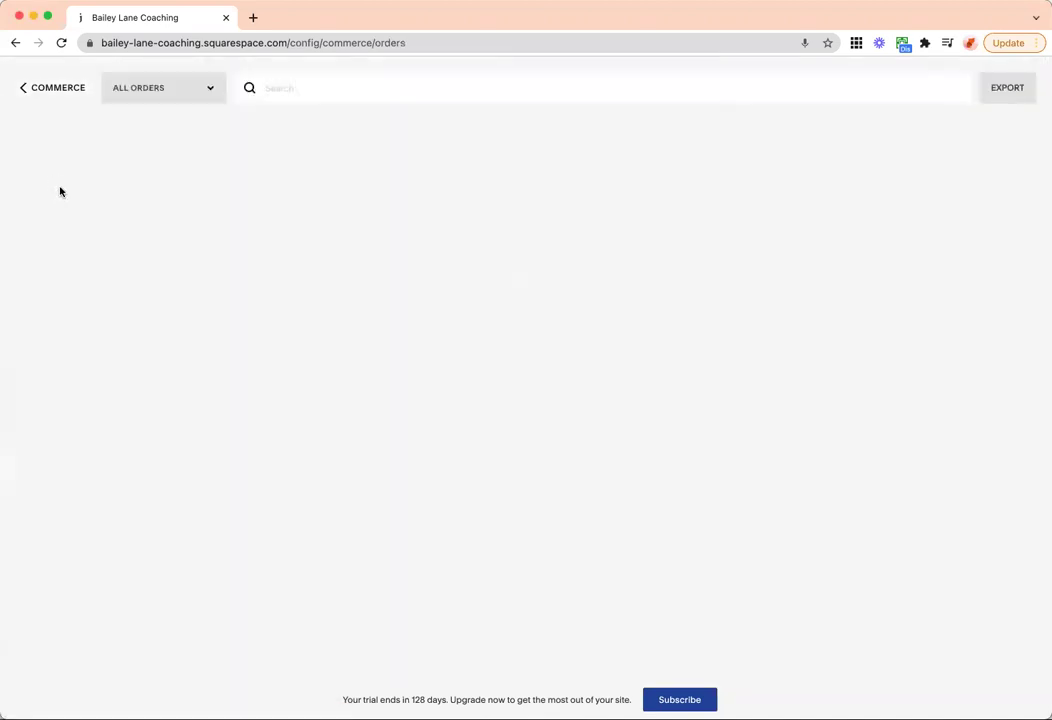
{"action": "left_click", "coordinate": [59, 94]}
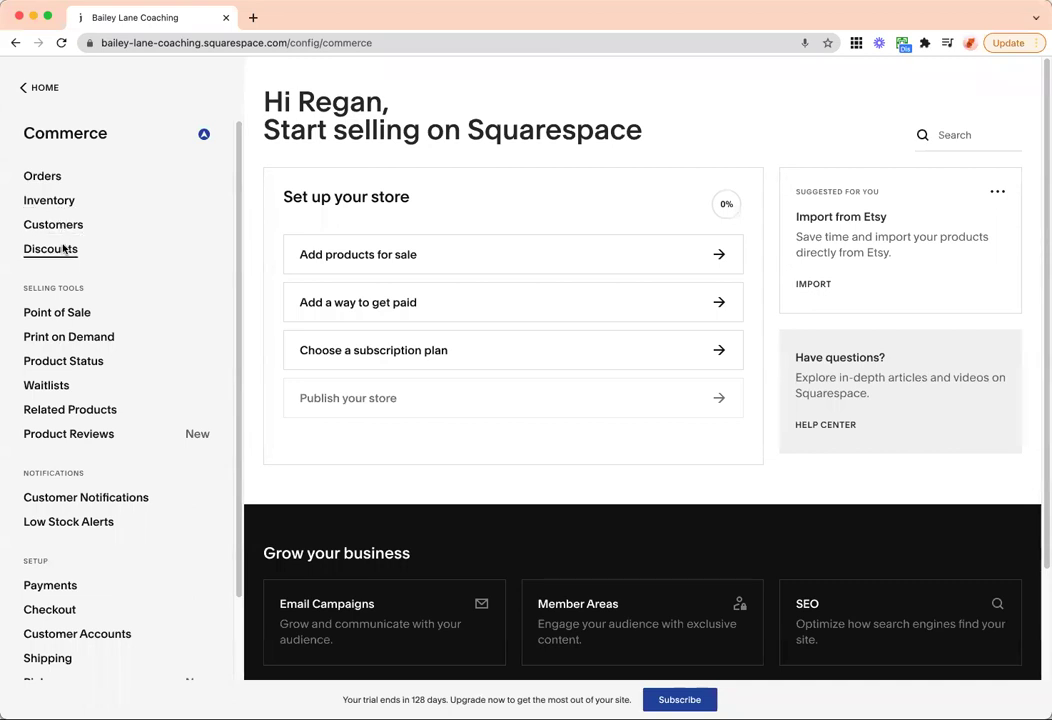
- Look through the Commerce options, store setup checklist and Grow your business section, then leave Commerce
{"action": "scroll", "coordinate": [75, 335], "scroll_direction": "down", "scroll_amount": 2}
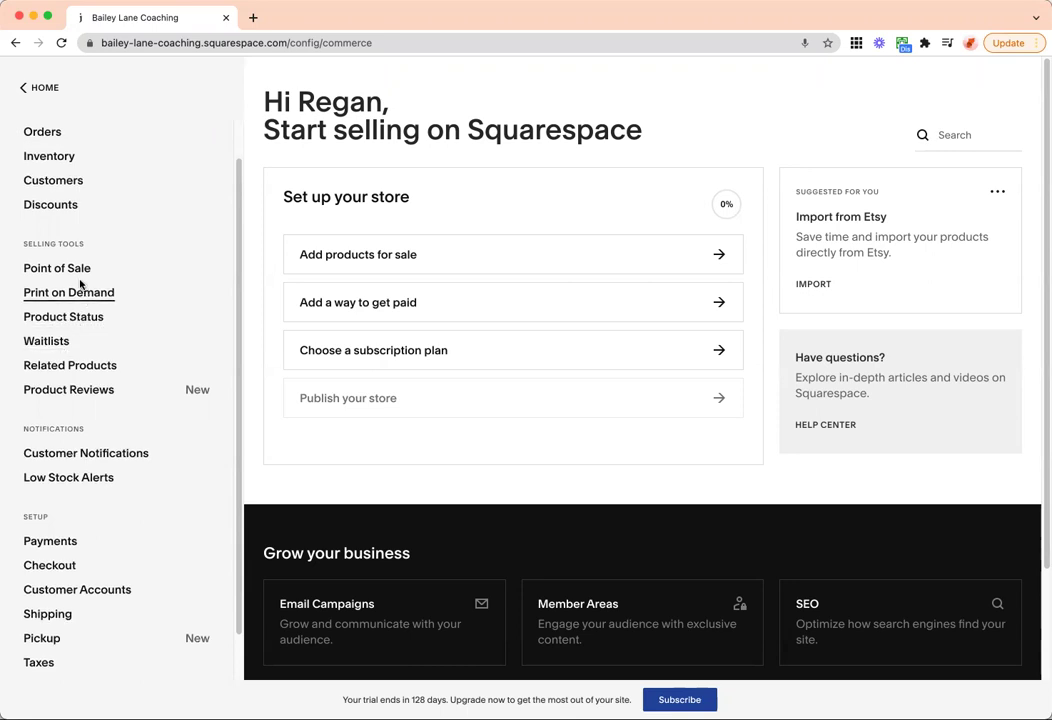
{"action": "scroll", "coordinate": [80, 292], "scroll_direction": "up", "scroll_amount": 2}
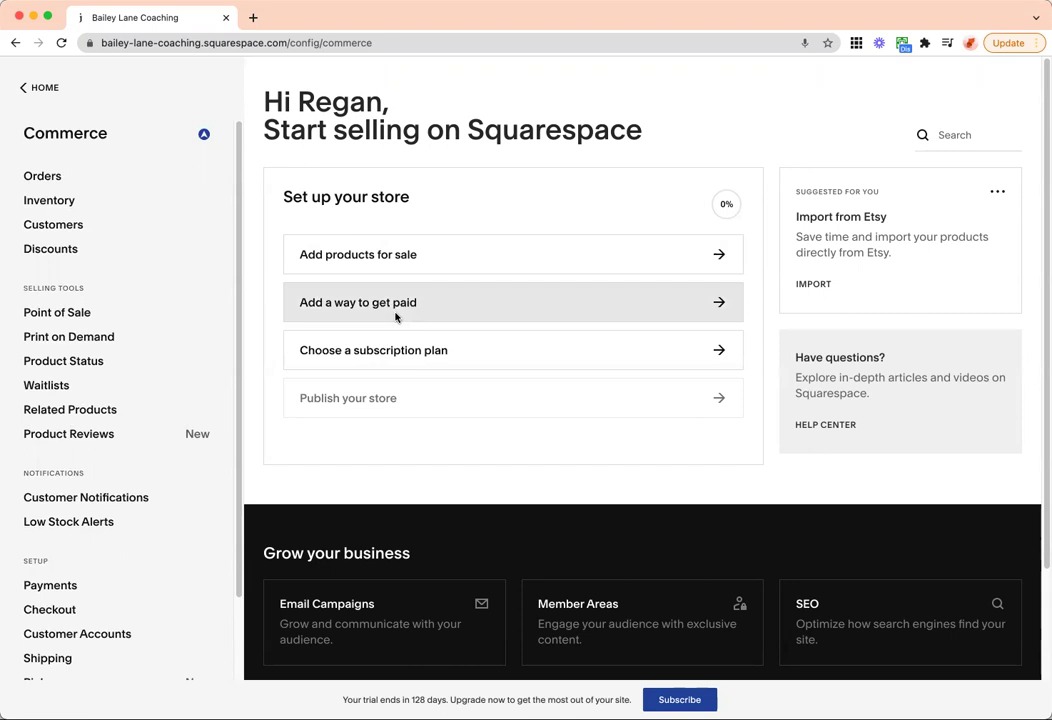
{"action": "scroll", "coordinate": [489, 420], "scroll_direction": "down", "scroll_amount": 3}
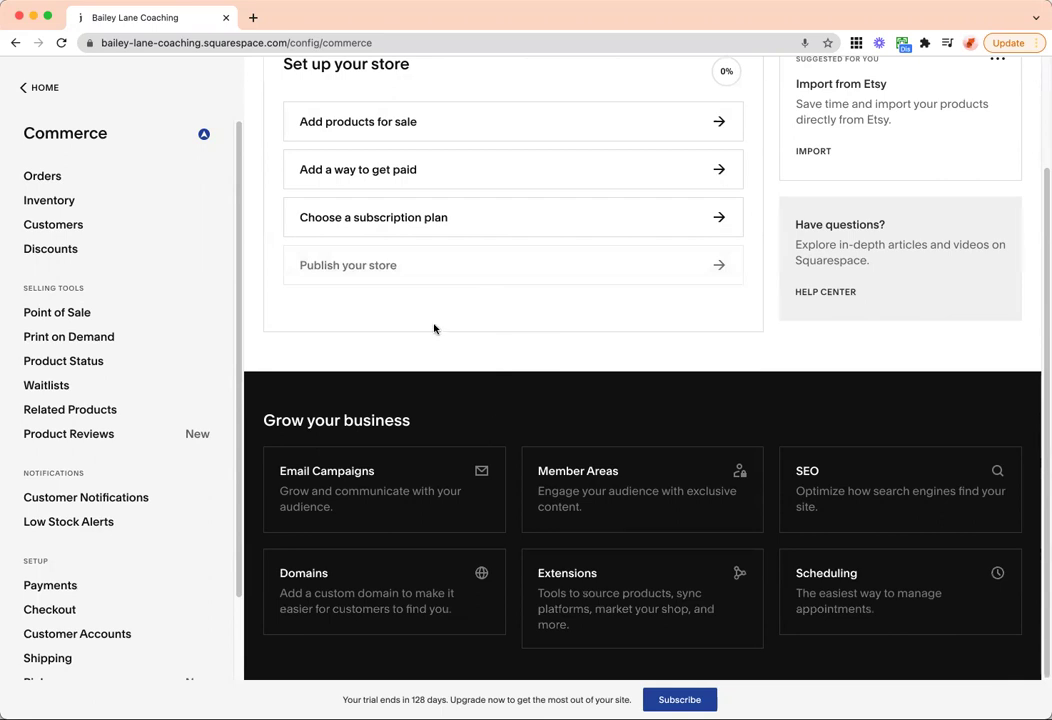
{"action": "left_click", "coordinate": [45, 88]}
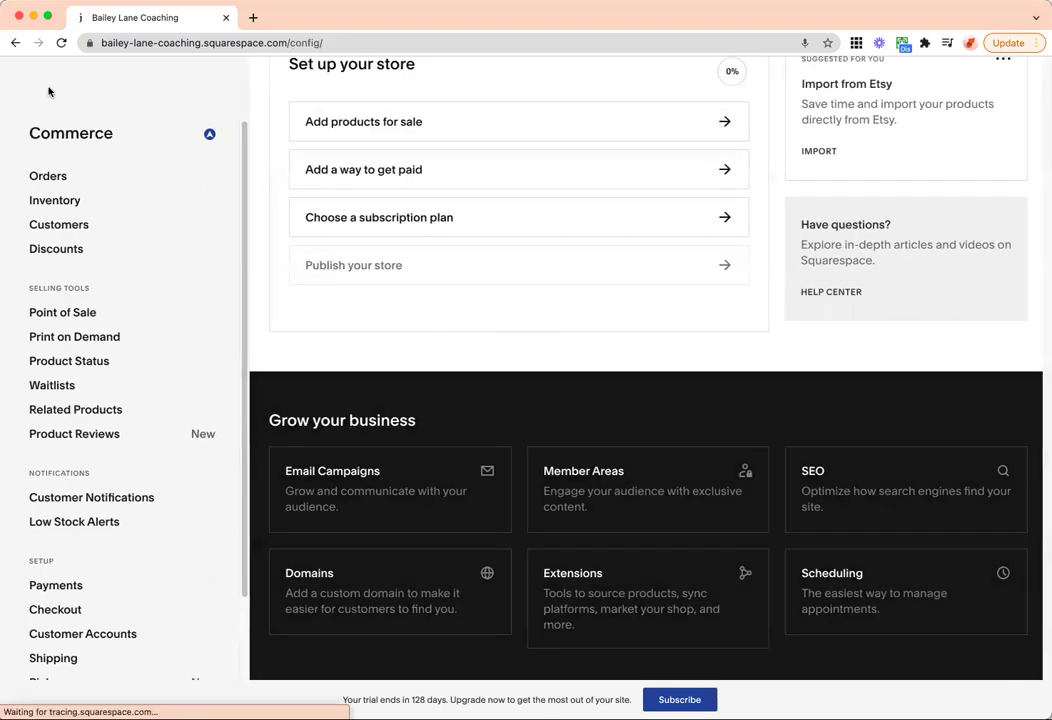
- Open Email Campaigns in Marketing, dismiss its introduction, look through the sending checklist and help articles, and return to Marketing
{"action": "left_click", "coordinate": [80, 267]}
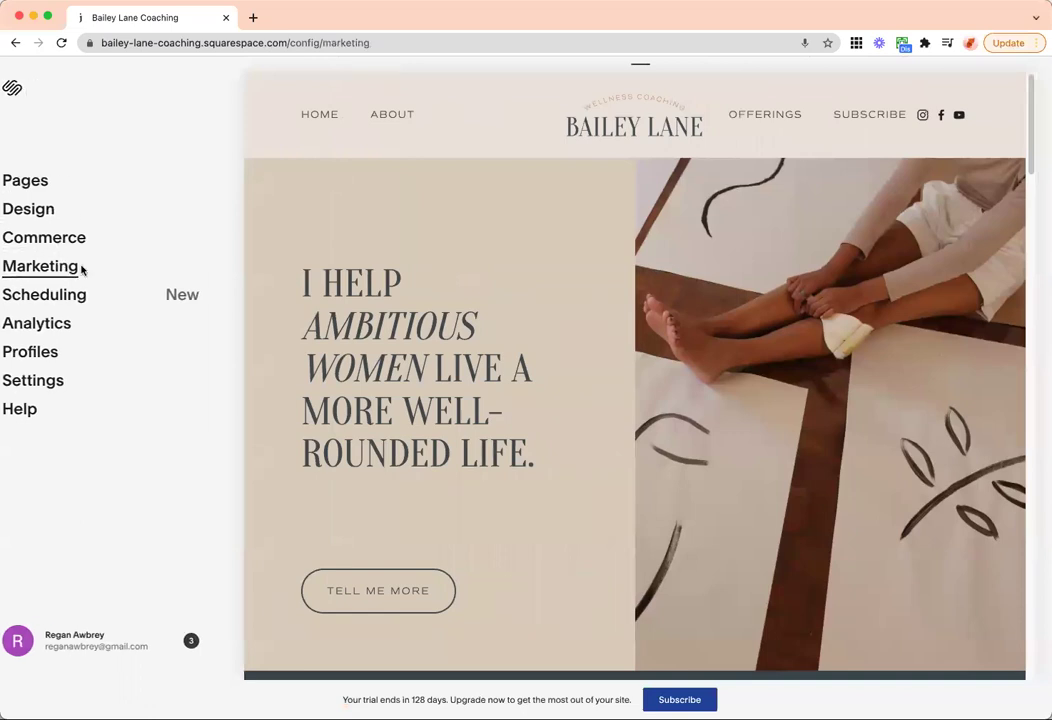
{"action": "left_click", "coordinate": [90, 177]}
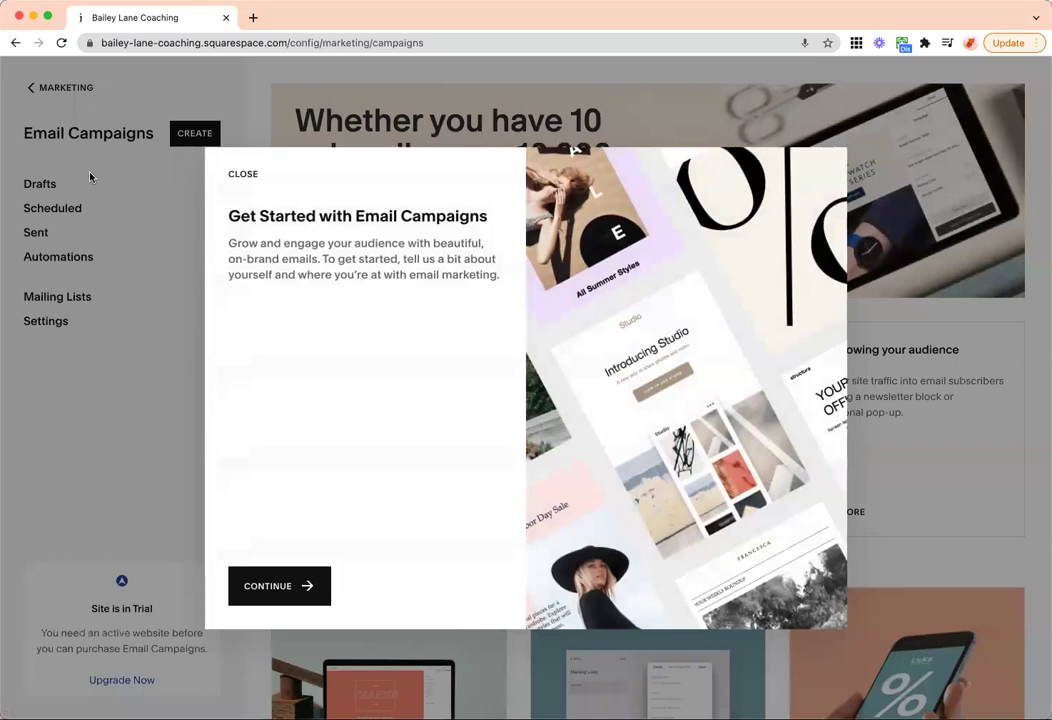
{"action": "left_click", "coordinate": [244, 174]}
{"action": "scroll", "coordinate": [404, 277], "scroll_direction": "down", "scroll_amount": 4}
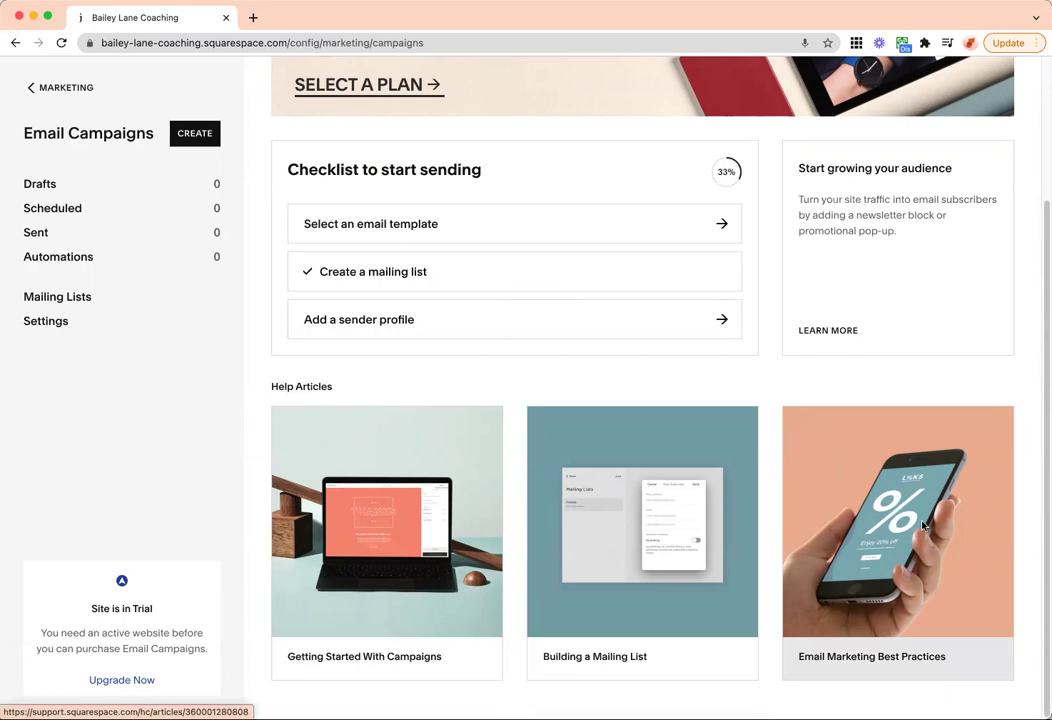
{"action": "scroll", "coordinate": [789, 414], "scroll_direction": "up", "scroll_amount": 2}
{"action": "scroll", "coordinate": [800, 500], "scroll_direction": "down", "scroll_amount": 2}
{"action": "scroll", "coordinate": [456, 240], "scroll_direction": "up", "scroll_amount": 4}
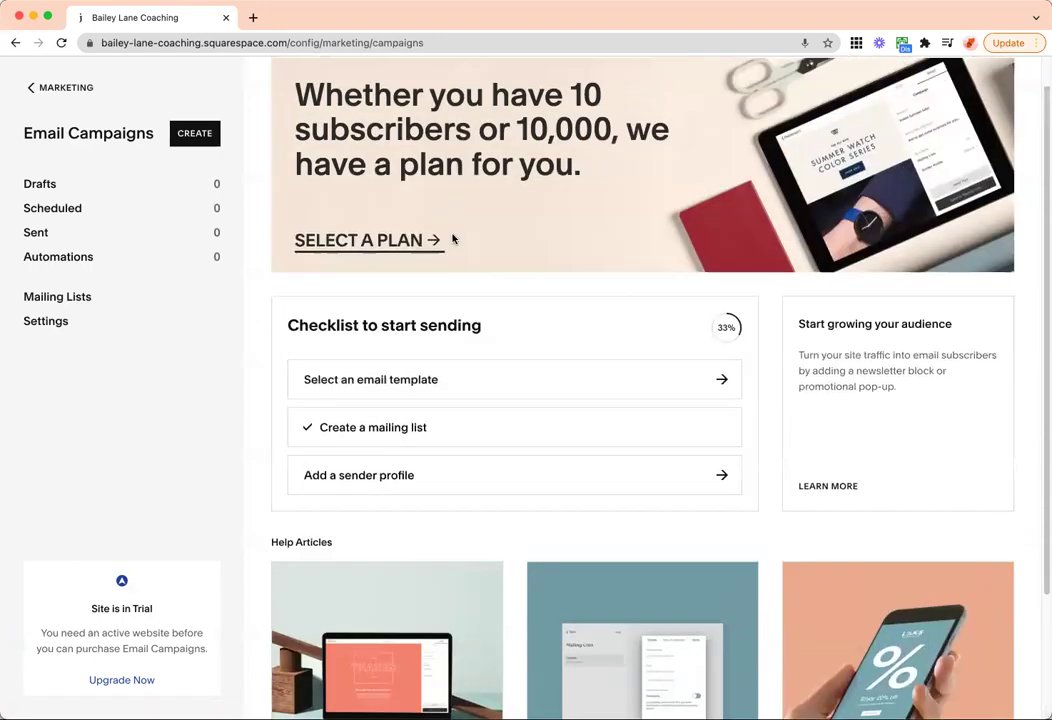
{"action": "left_click", "coordinate": [74, 93]}
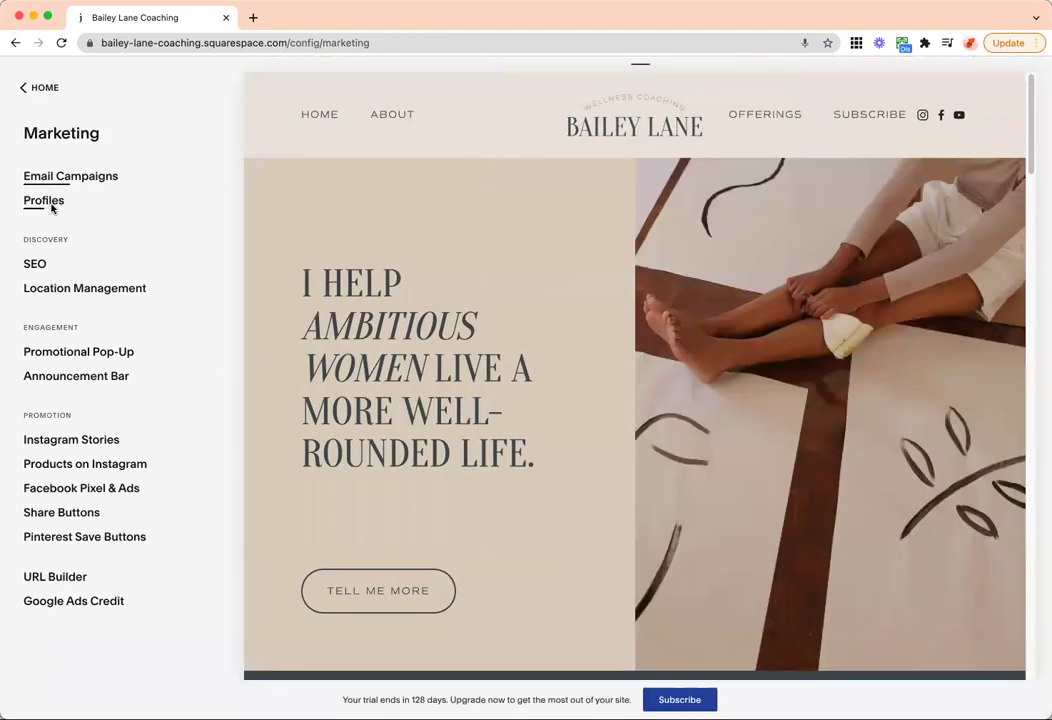
- Open the Marketing SEO settings, compare the search appearance for Home, Pages and Items, and return to Marketing
{"action": "left_click", "coordinate": [37, 266]}
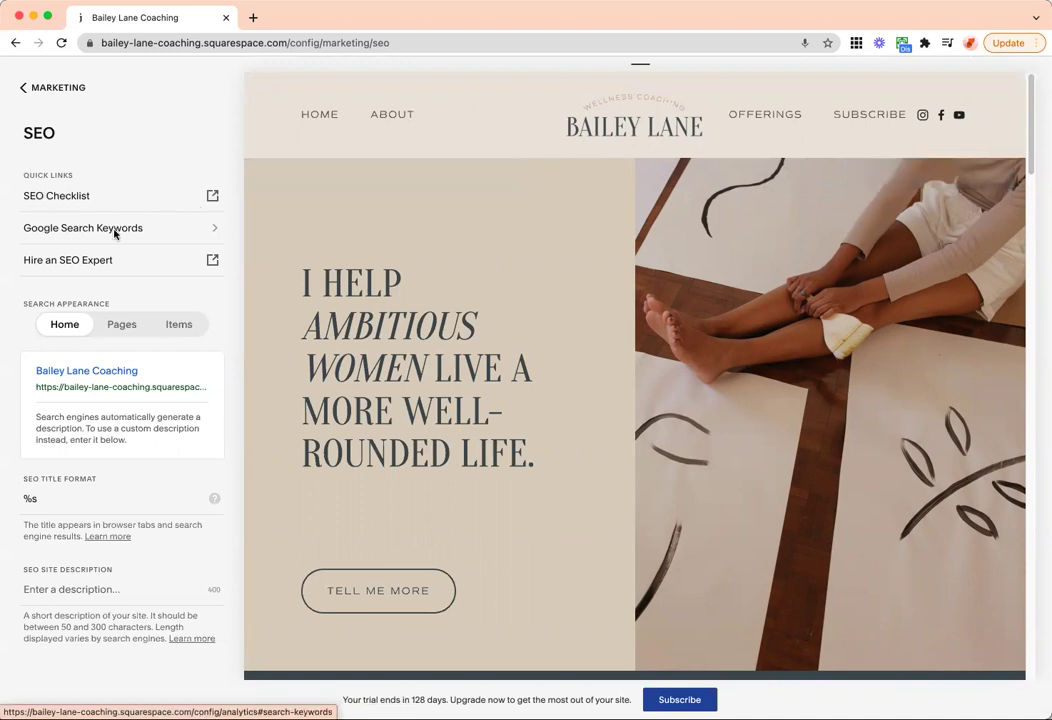
{"action": "left_click", "coordinate": [119, 325]}
{"action": "left_click", "coordinate": [62, 325]}
{"action": "left_click", "coordinate": [160, 325]}
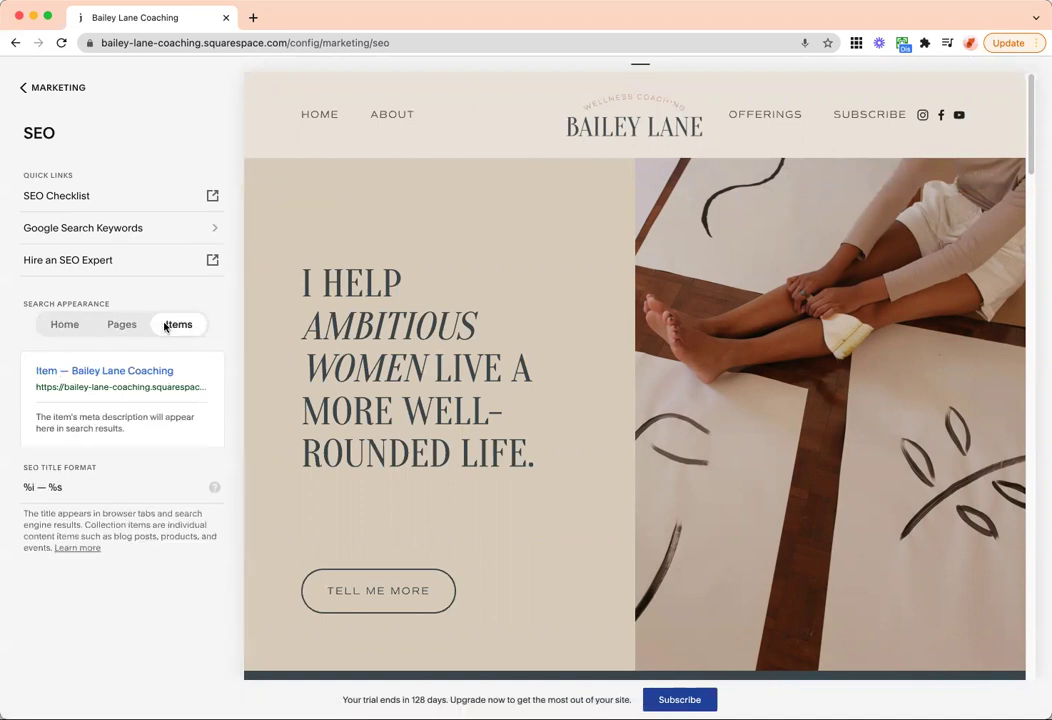
{"action": "left_click", "coordinate": [113, 325]}
{"action": "left_click", "coordinate": [80, 325]}
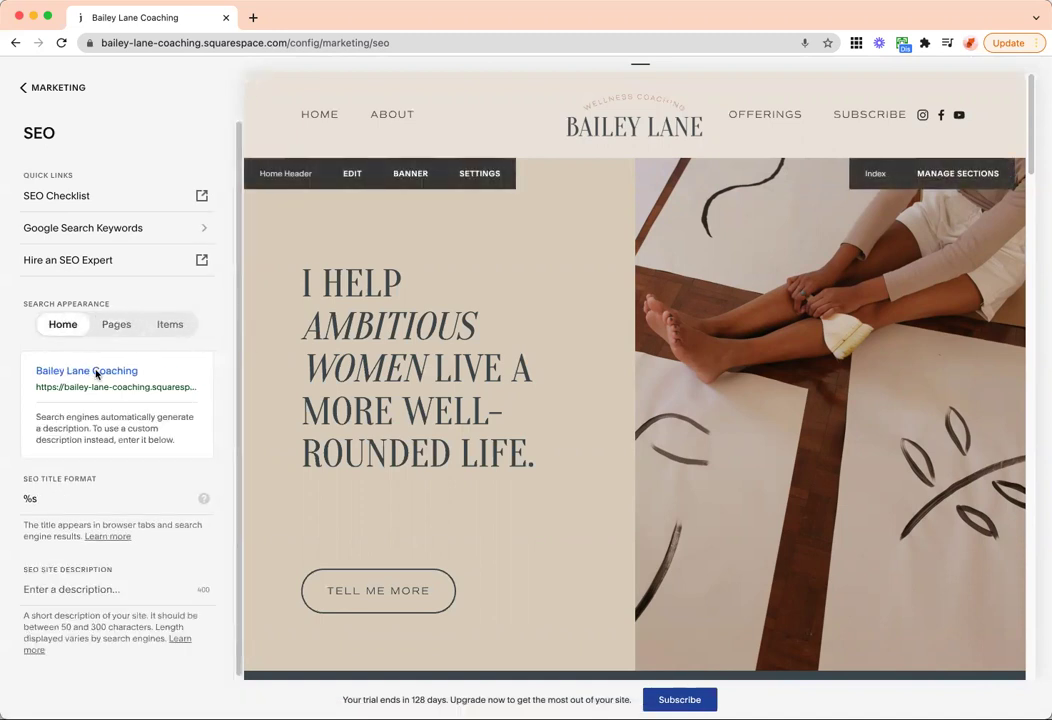
{"action": "left_click", "coordinate": [22, 87]}
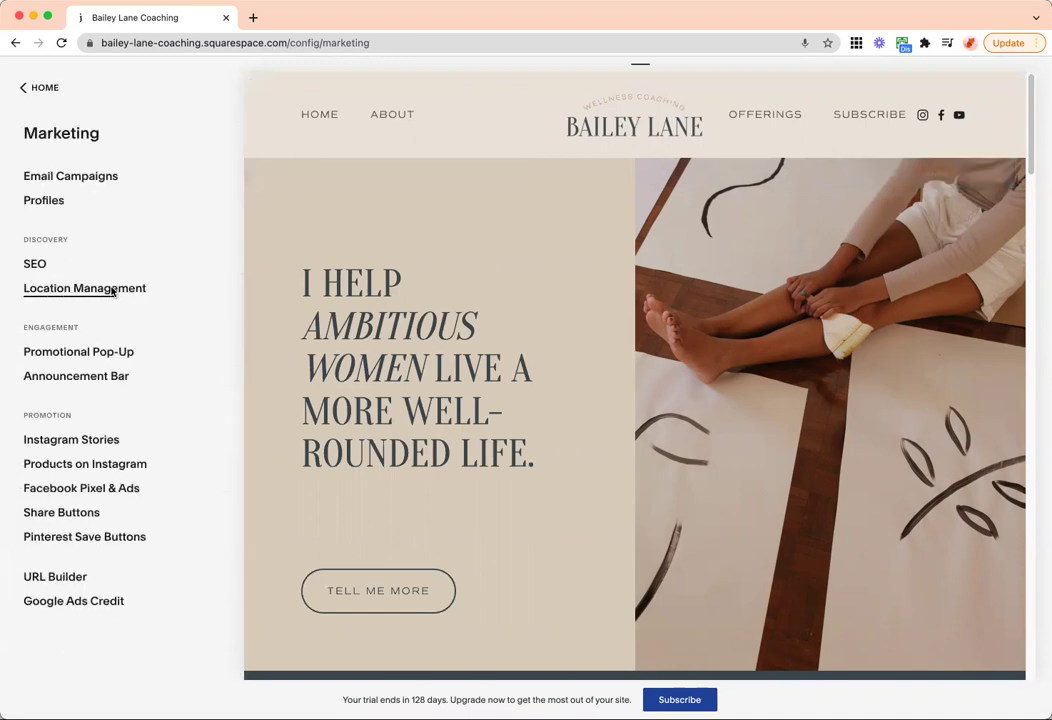
- Open the Promotional Pop-Up settings and view its Action options for the newsletter form
{"action": "left_click", "coordinate": [82, 352]}
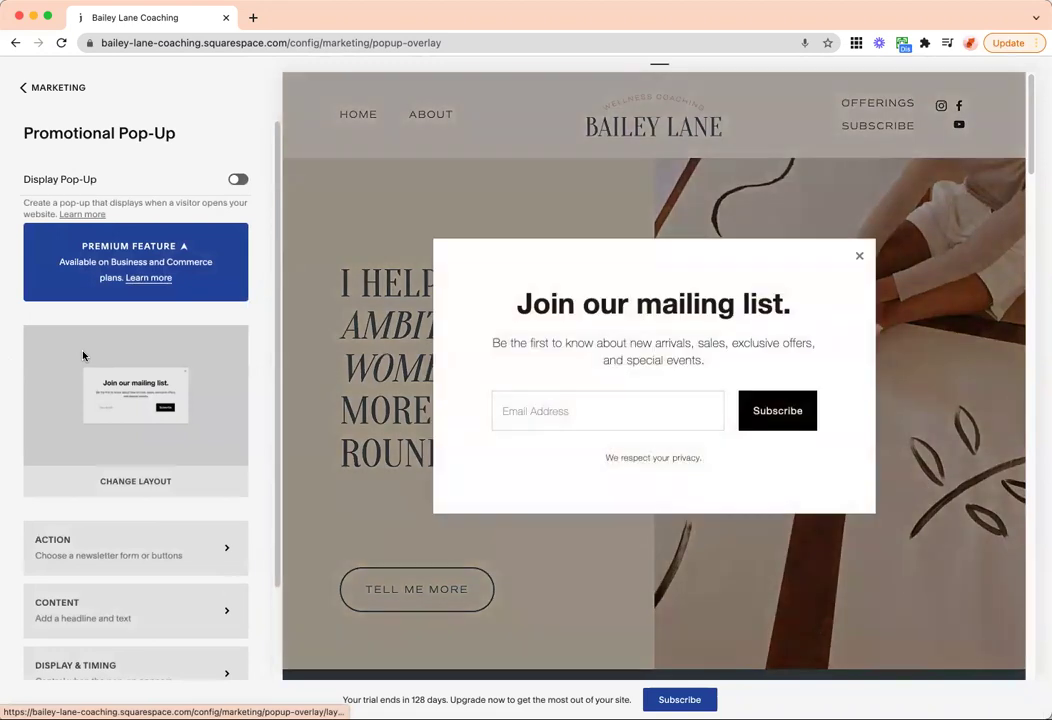
{"action": "scroll", "coordinate": [89, 498], "scroll_direction": "down", "scroll_amount": 2}
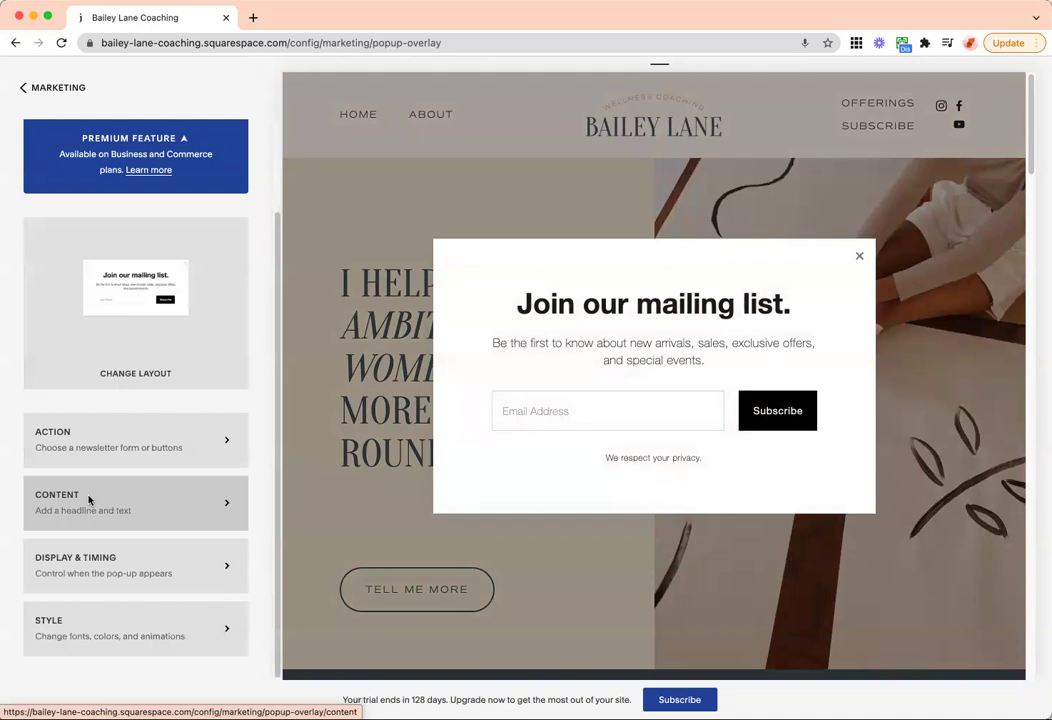
{"action": "left_click", "coordinate": [148, 446]}
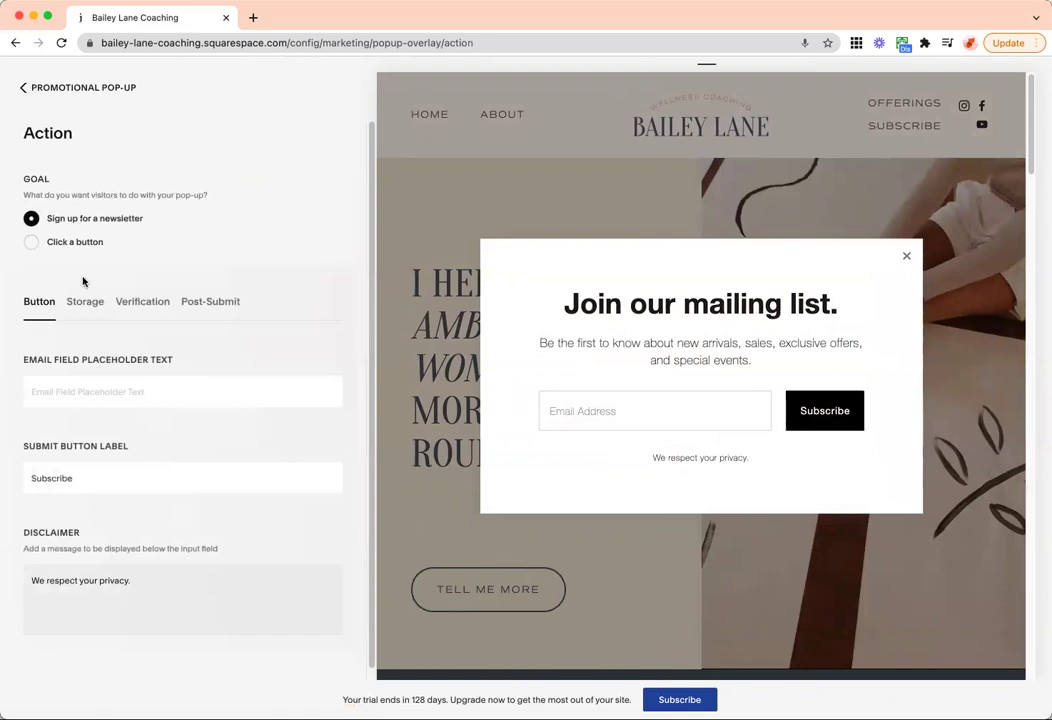
{"action": "left_click", "coordinate": [58, 86]}
- Look through the available promotional pop-up layouts without selecting one, then return to Marketing
{"action": "left_click", "coordinate": [160, 481]}
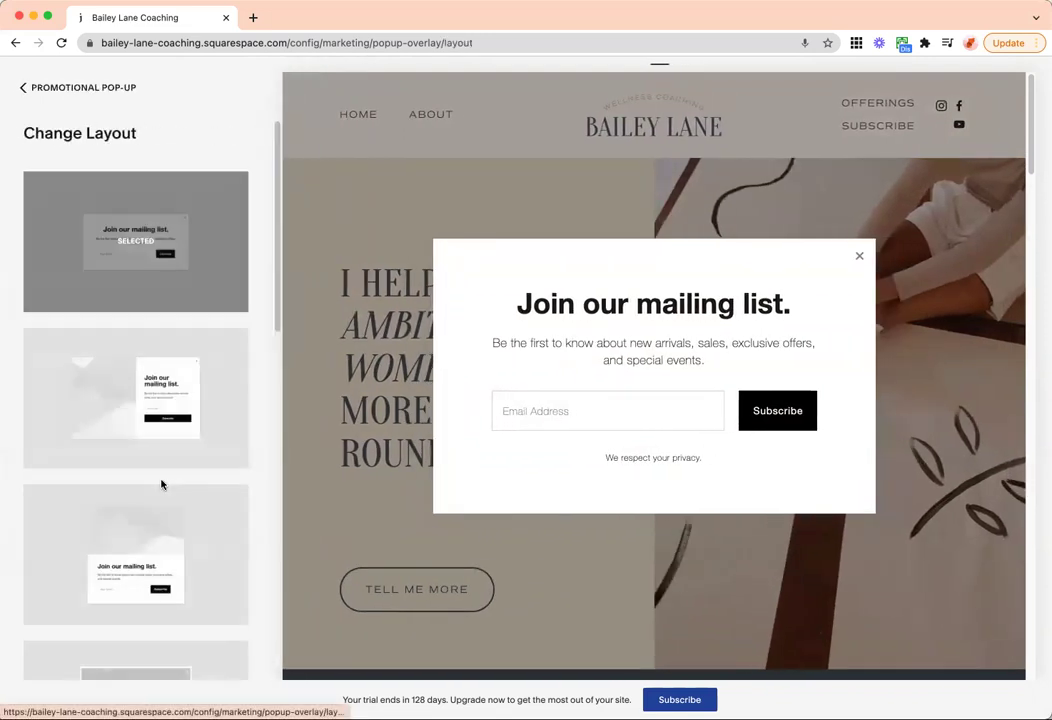
{"action": "scroll", "coordinate": [123, 402], "scroll_direction": "down", "scroll_amount": 10}
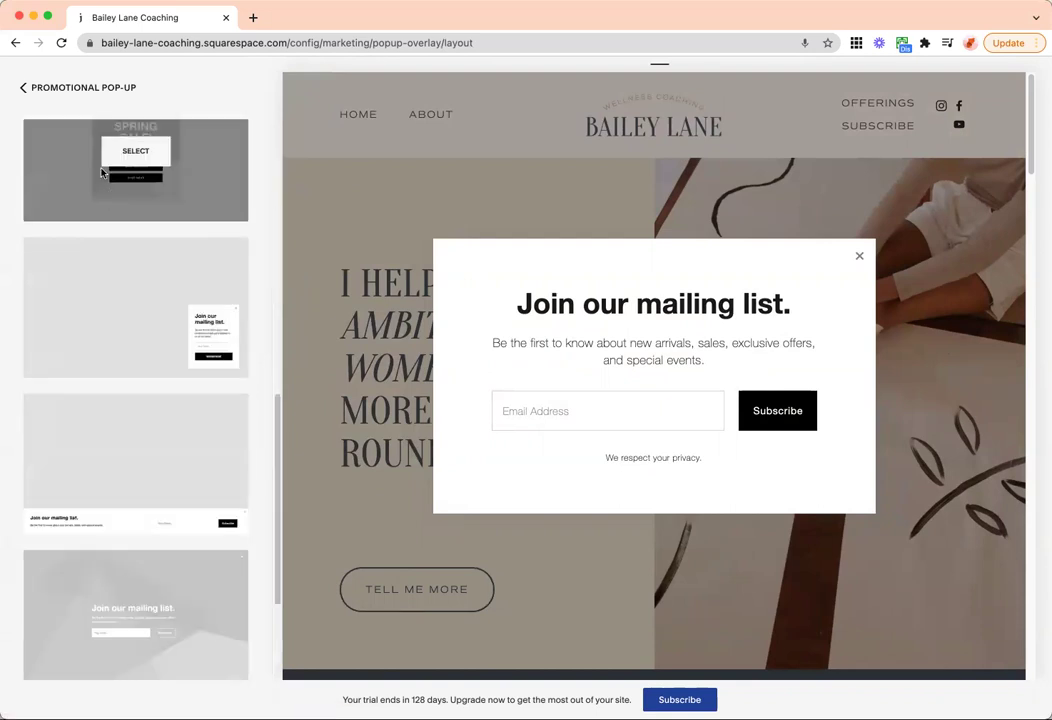
{"action": "left_click", "coordinate": [47, 86]}
{"action": "left_click", "coordinate": [45, 87]}
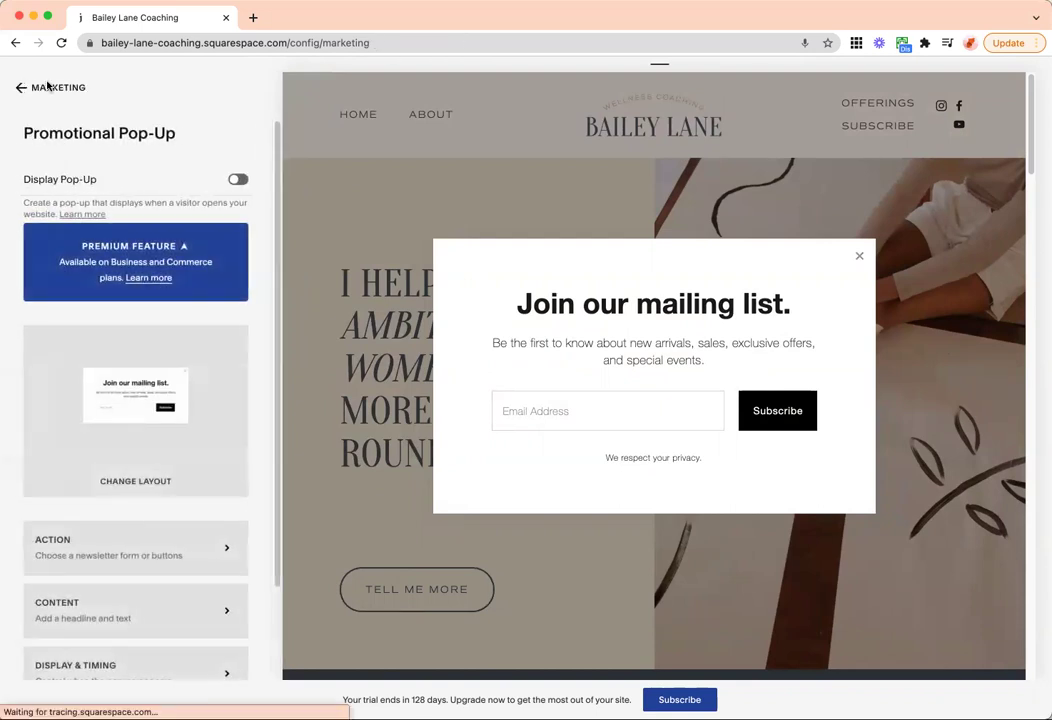
- Open the Announcement Bar settings, enable the bar and select its "This is an announcement" message text
{"action": "left_click", "coordinate": [112, 377]}
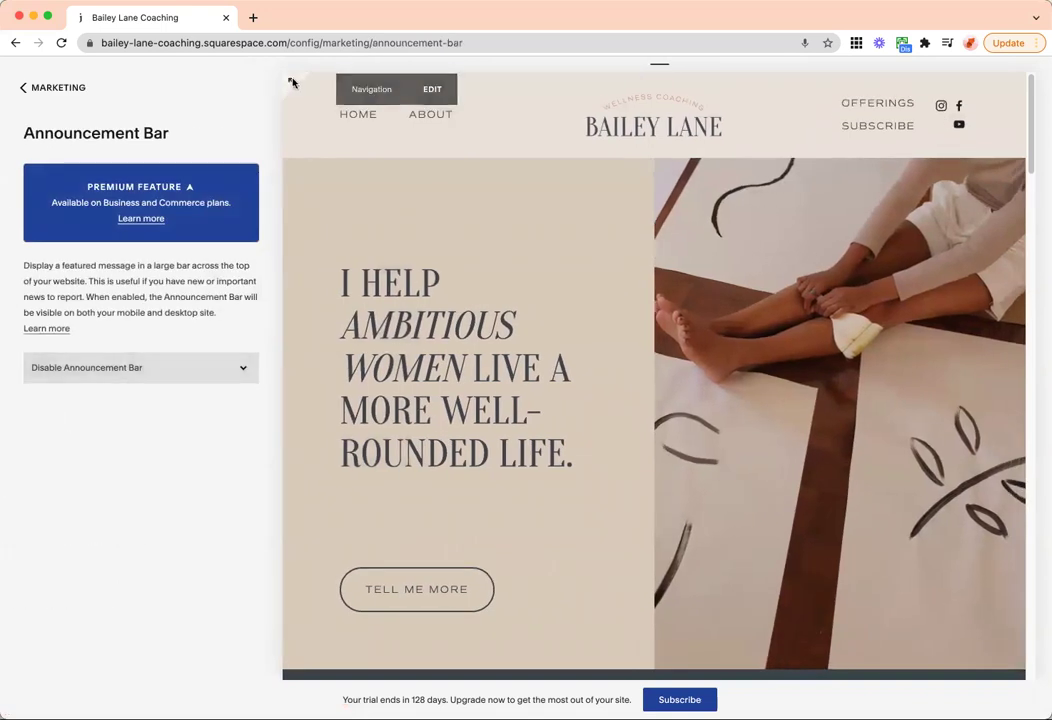
{"action": "left_click", "coordinate": [160, 367]}
{"action": "left_click", "coordinate": [158, 381]}
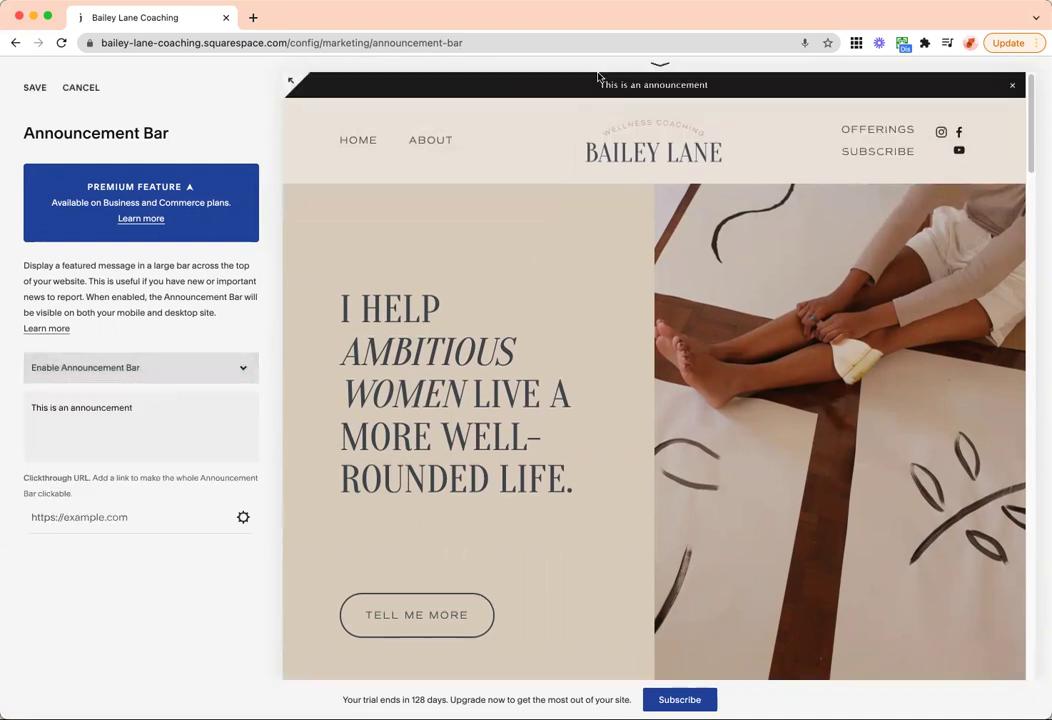
{"action": "left_click", "coordinate": [137, 411]}
{"action": "triple_click", "coordinate": [136, 411]}
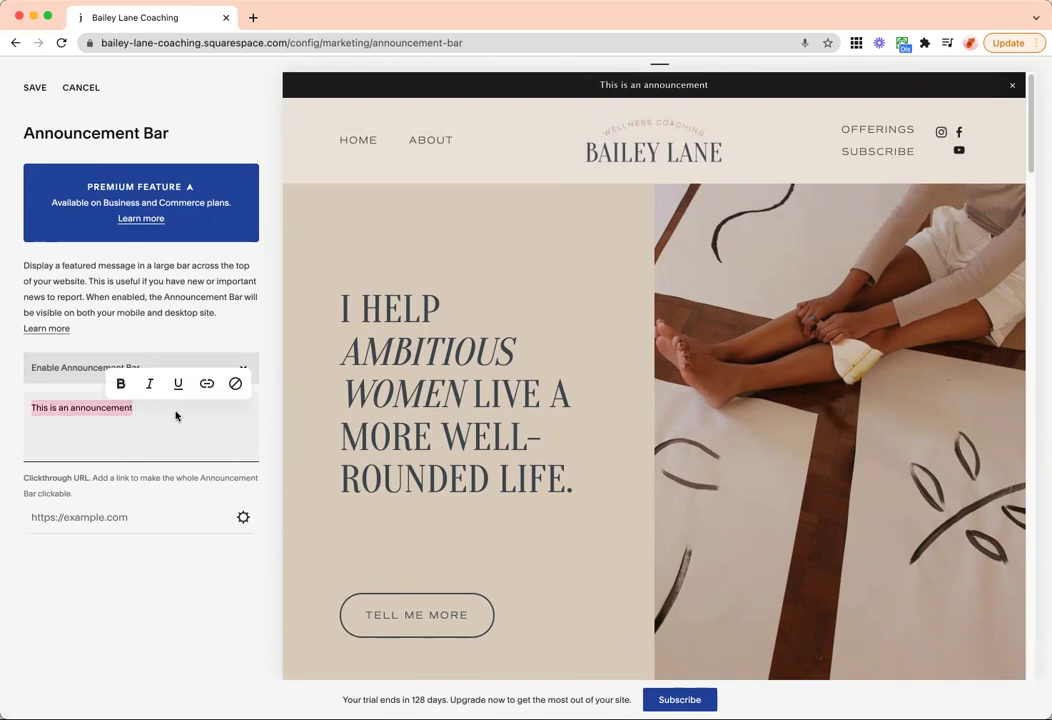
{"action": "left_click", "coordinate": [176, 416]}
{"action": "key", "text": "super+a"}
{"action": "left_click", "coordinate": [133, 423]}
{"action": "triple_click", "coordinate": [133, 423]}
- Disable the announcement bar, save the setting and return to the Marketing list
{"action": "left_click", "coordinate": [72, 367]}
{"action": "left_click", "coordinate": [93, 353]}
{"action": "left_click", "coordinate": [35, 87]}
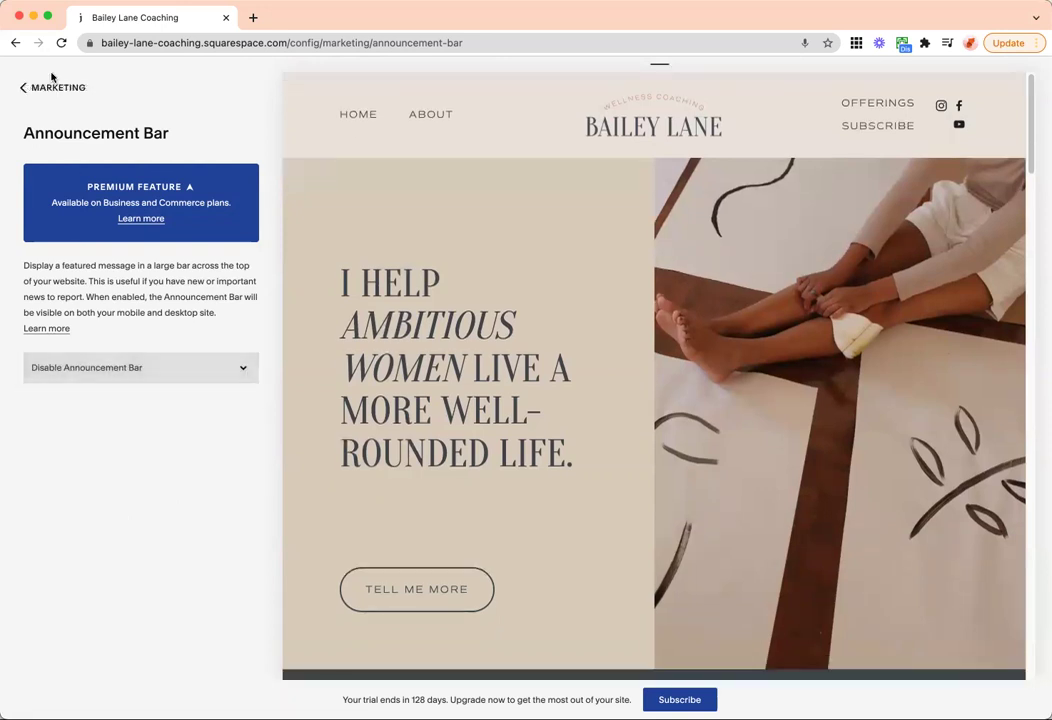
{"action": "left_click", "coordinate": [54, 89]}
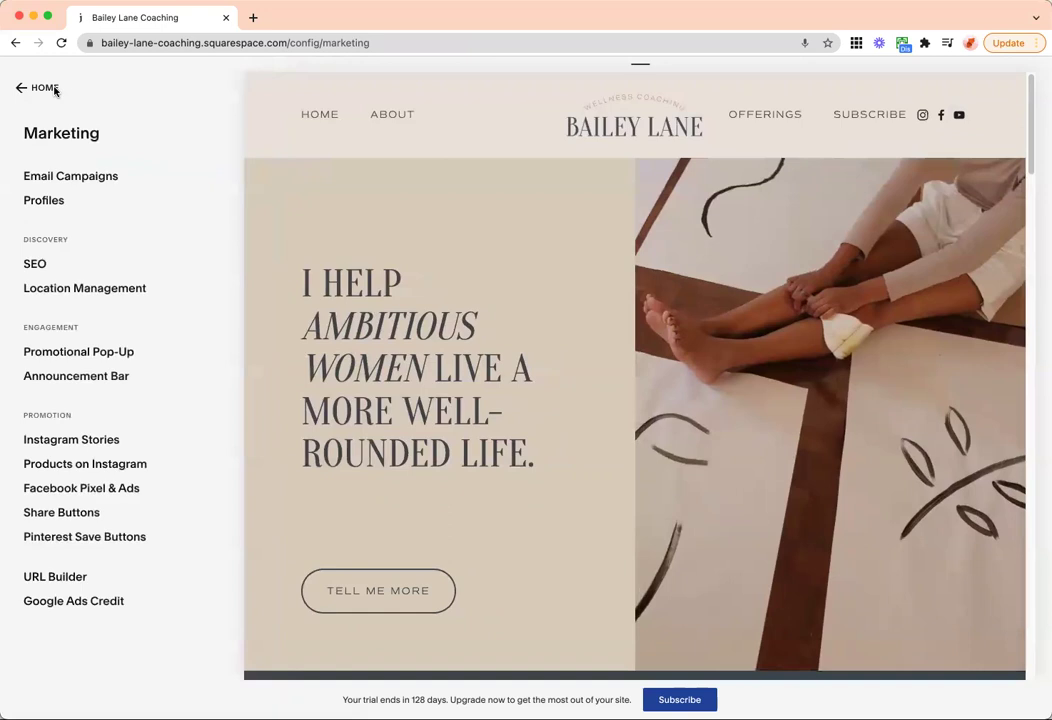
- Open Instagram Stories from the Marketing promotion options, close its browser tab and return to the main site menu
{"action": "left_click", "coordinate": [115, 446]}
{"action": "left_click", "coordinate": [397, 17]}
{"action": "left_click", "coordinate": [45, 87]}
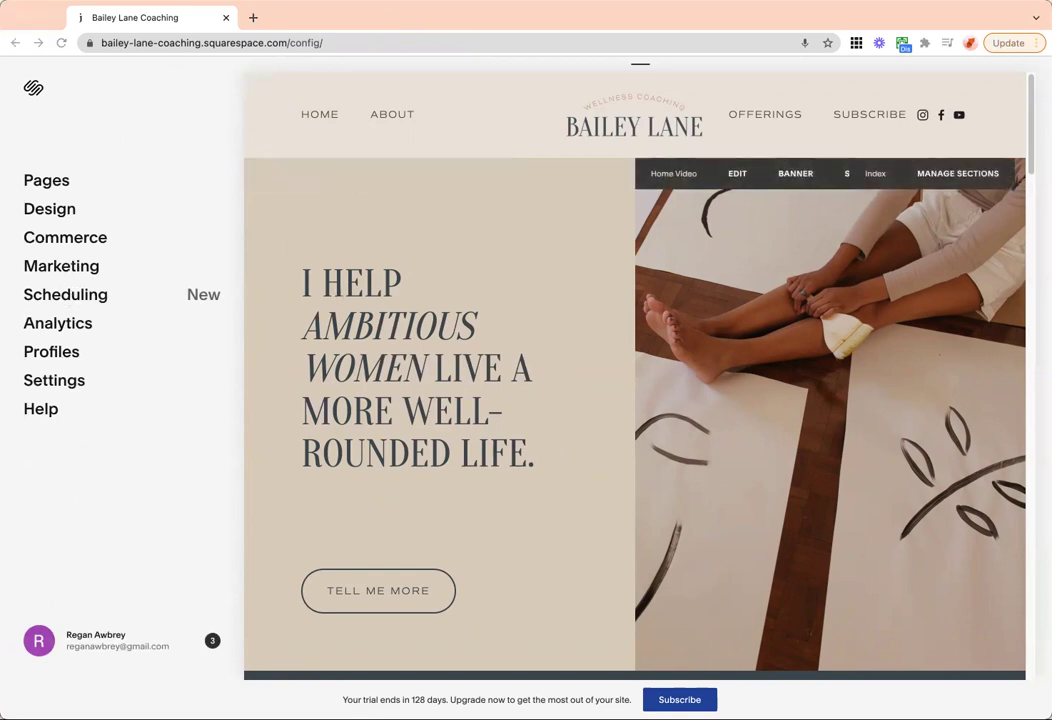
- Open Scheduling to view the Squarespace Scheduling offer, then return to the main site menu
{"action": "left_click", "coordinate": [60, 297]}
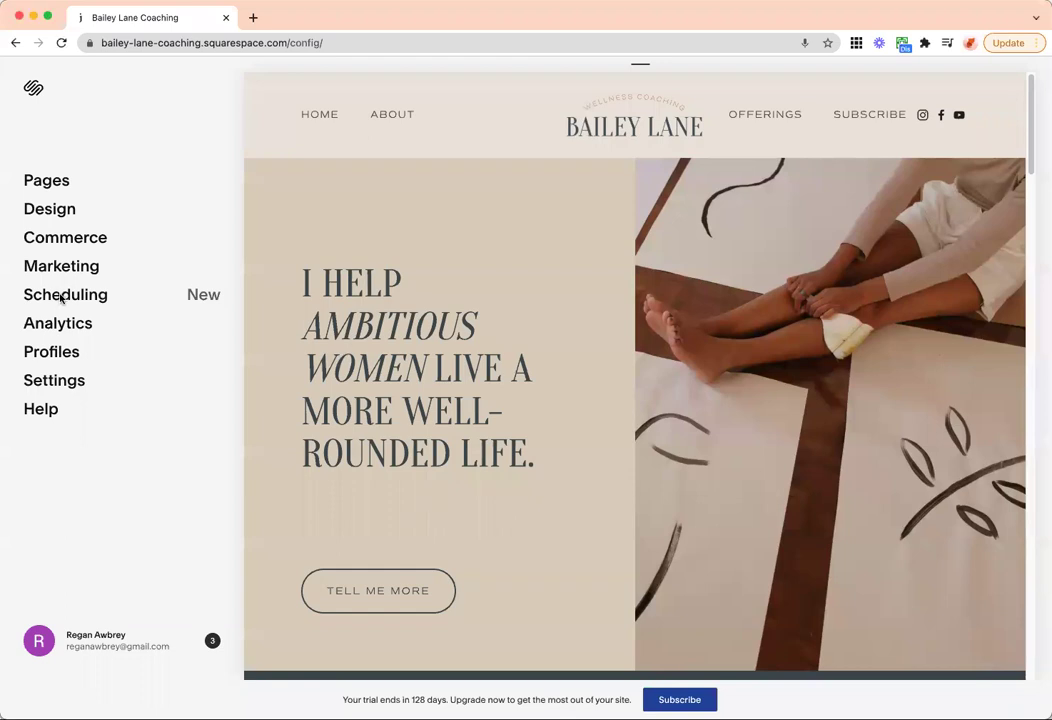
{"action": "left_click", "coordinate": [56, 296]}
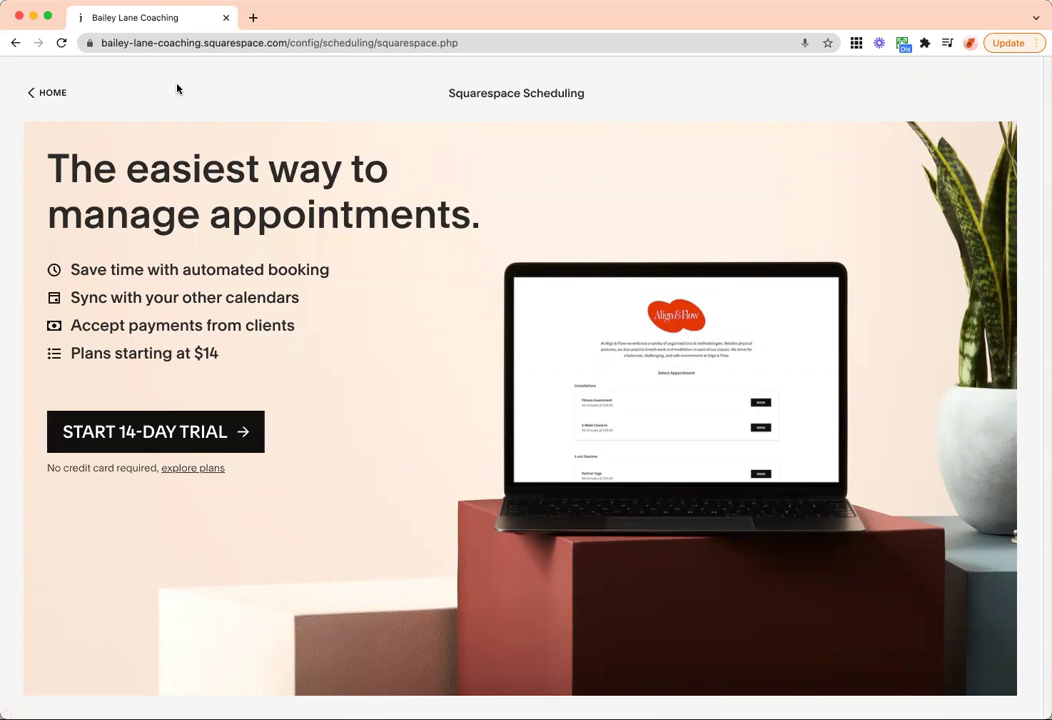
{"action": "left_click", "coordinate": [52, 93]}
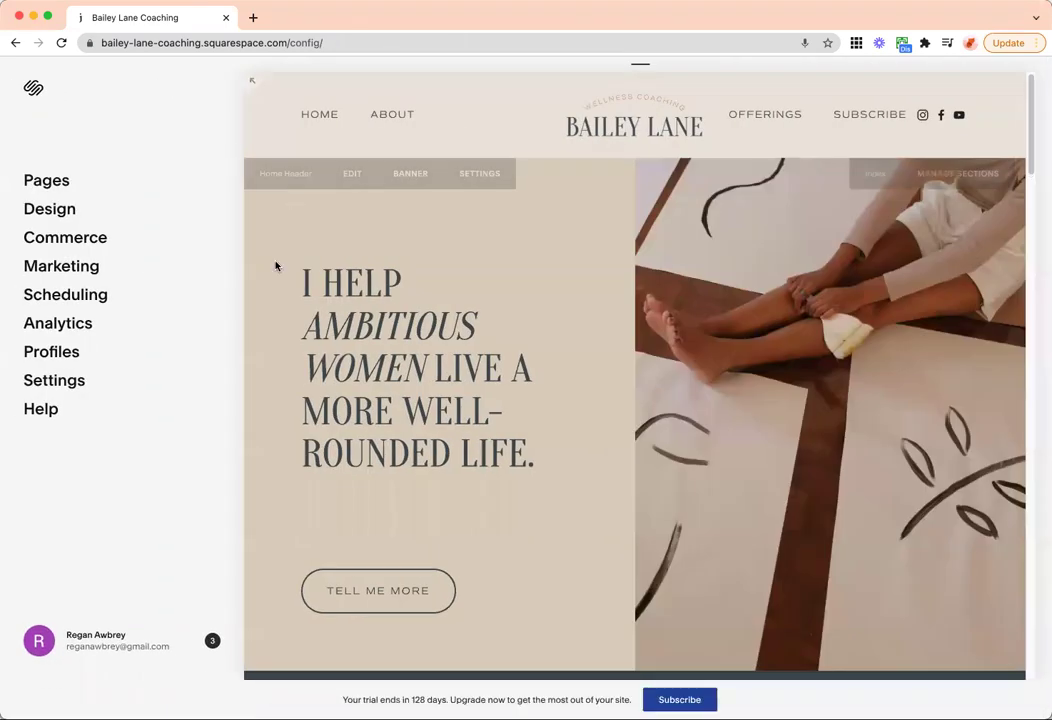
- Open Analytics, dismiss its introduction and review the Sales, Traffic and Geography overview reports
{"action": "left_click", "coordinate": [85, 333]}
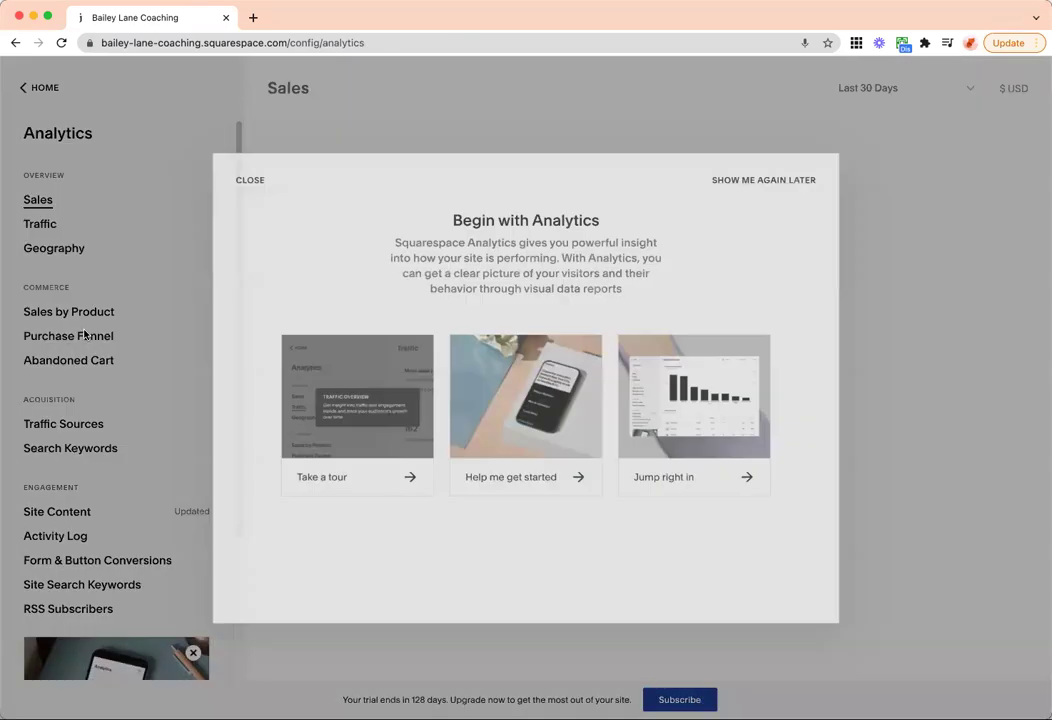
{"action": "left_click", "coordinate": [253, 176]}
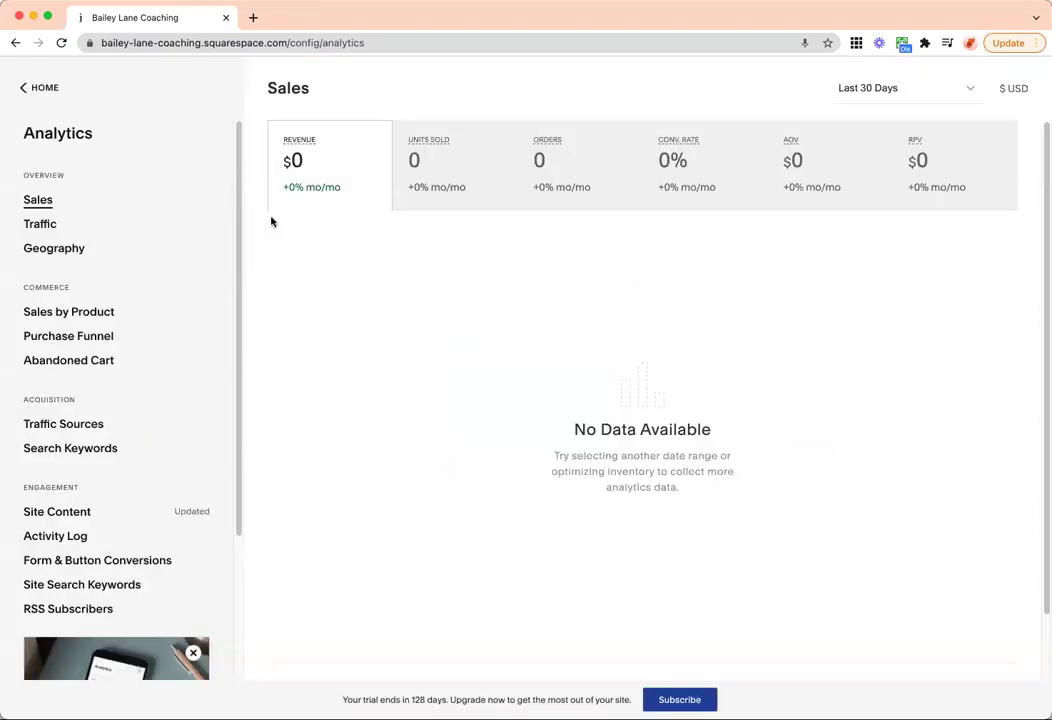
{"action": "scroll", "coordinate": [529, 290], "scroll_direction": "down", "scroll_amount": 2}
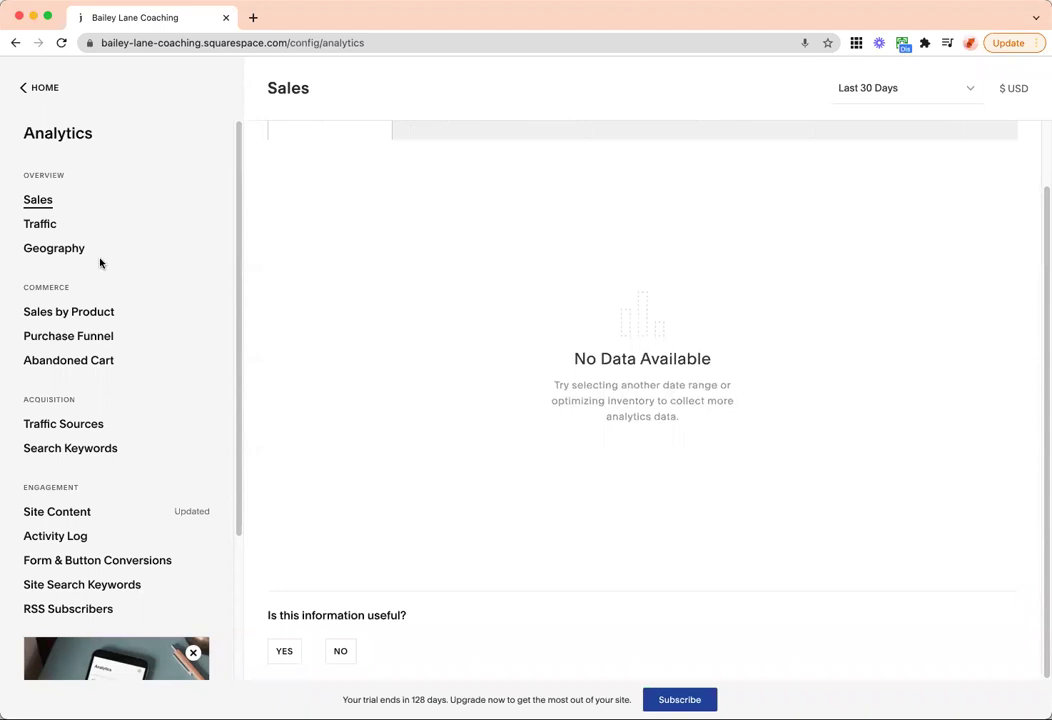
{"action": "left_click", "coordinate": [52, 226]}
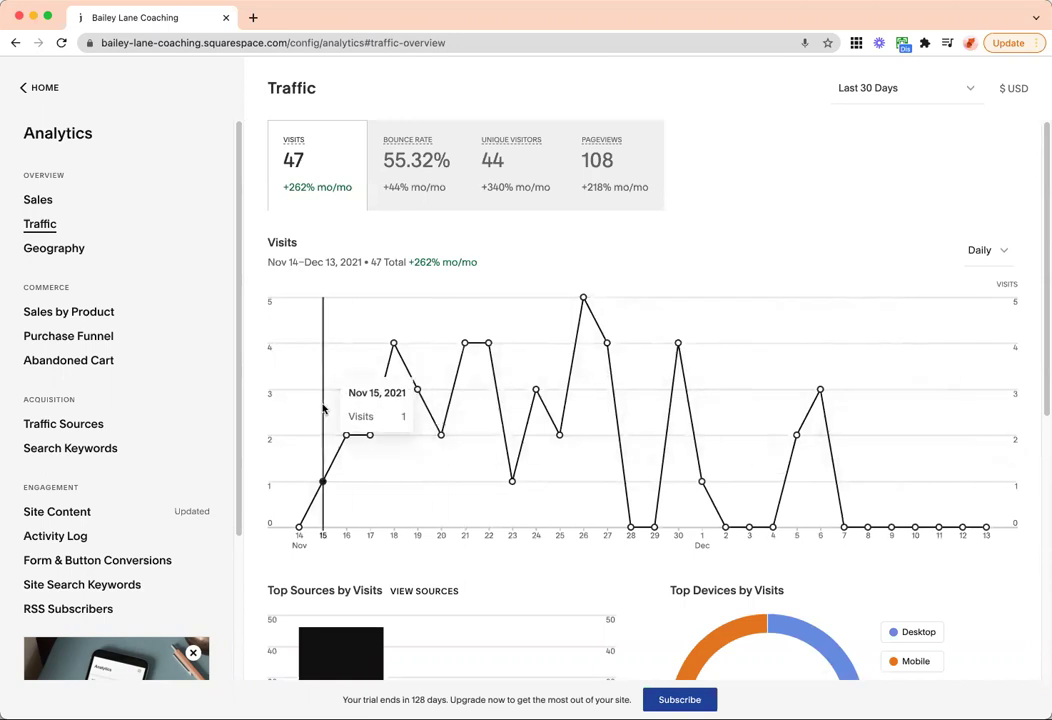
{"action": "left_click", "coordinate": [94, 252]}
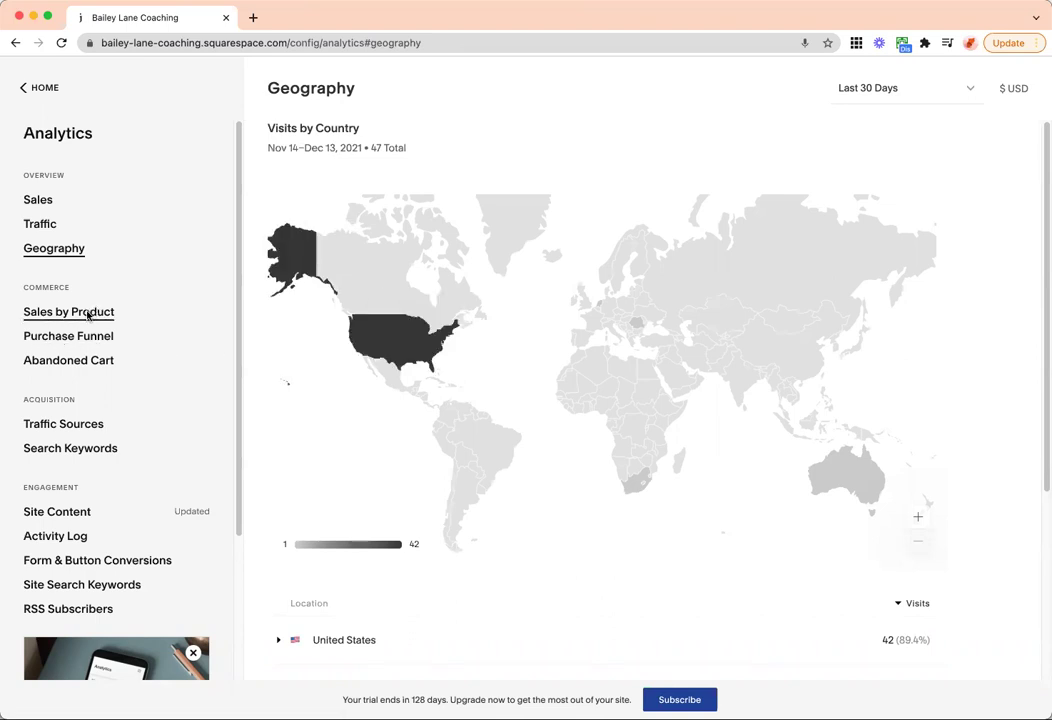
- Review the Traffic Sources report down to its source table, then return to the main site menu
{"action": "left_click", "coordinate": [72, 425]}
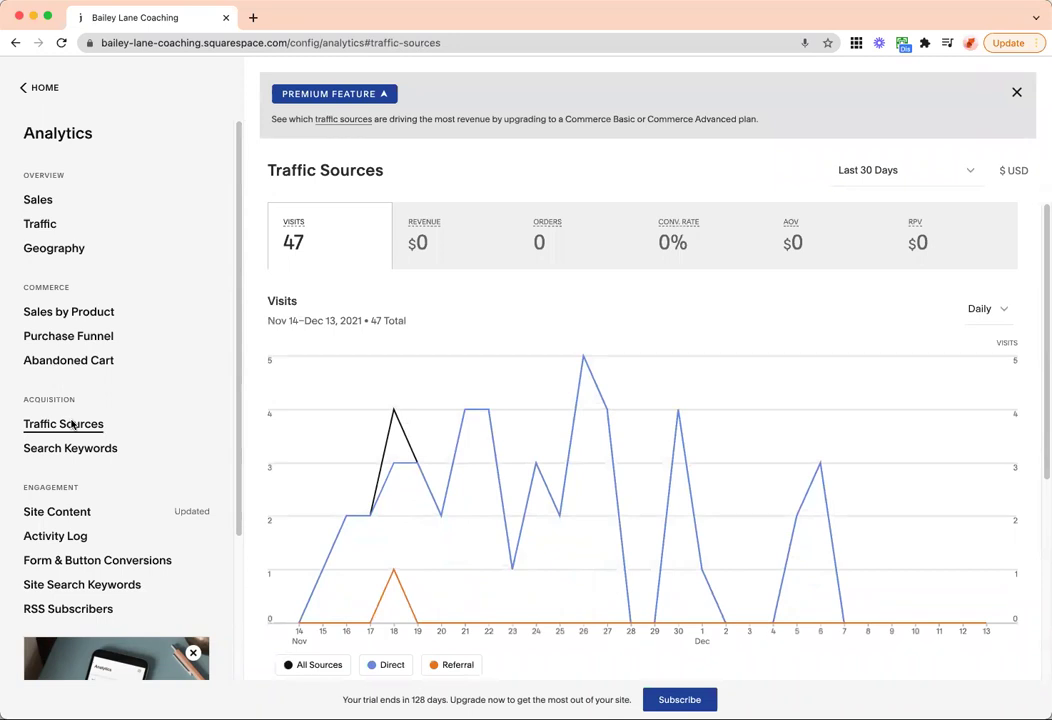
{"action": "scroll", "coordinate": [700, 380], "scroll_direction": "down", "scroll_amount": 3}
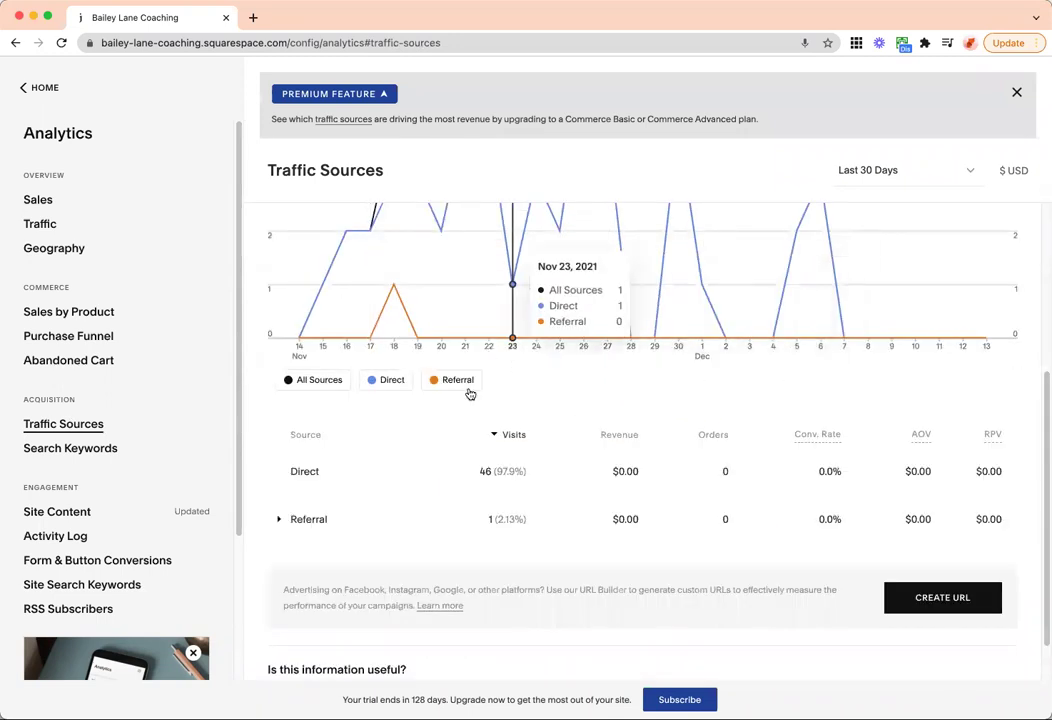
{"action": "scroll", "coordinate": [587, 471], "scroll_direction": "down", "scroll_amount": 1}
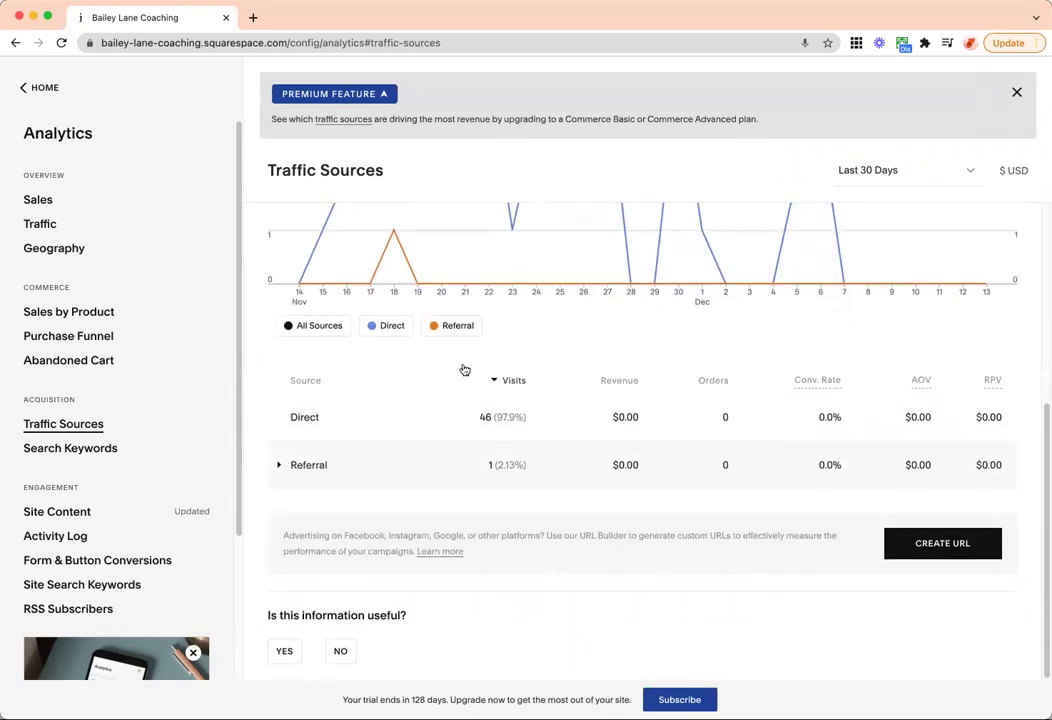
{"action": "left_click", "coordinate": [24, 89]}
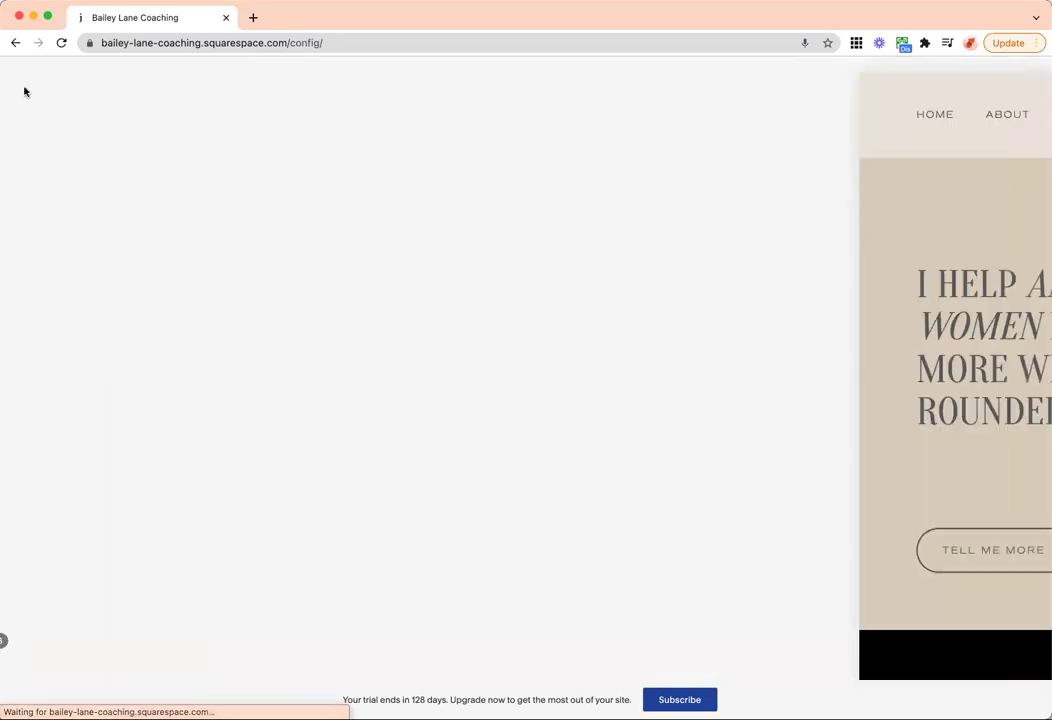
- Open Profiles, go through its two-part introduction, close it to view all profiles and return to the main site menu
{"action": "left_click", "coordinate": [78, 356]}
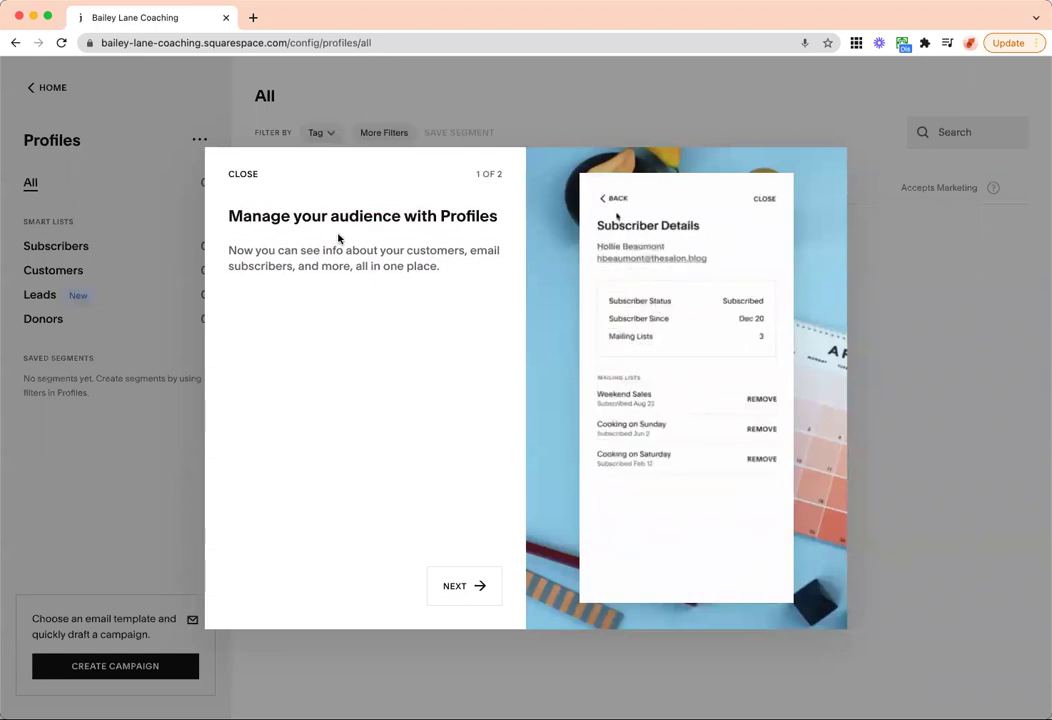
{"action": "left_click", "coordinate": [455, 586]}
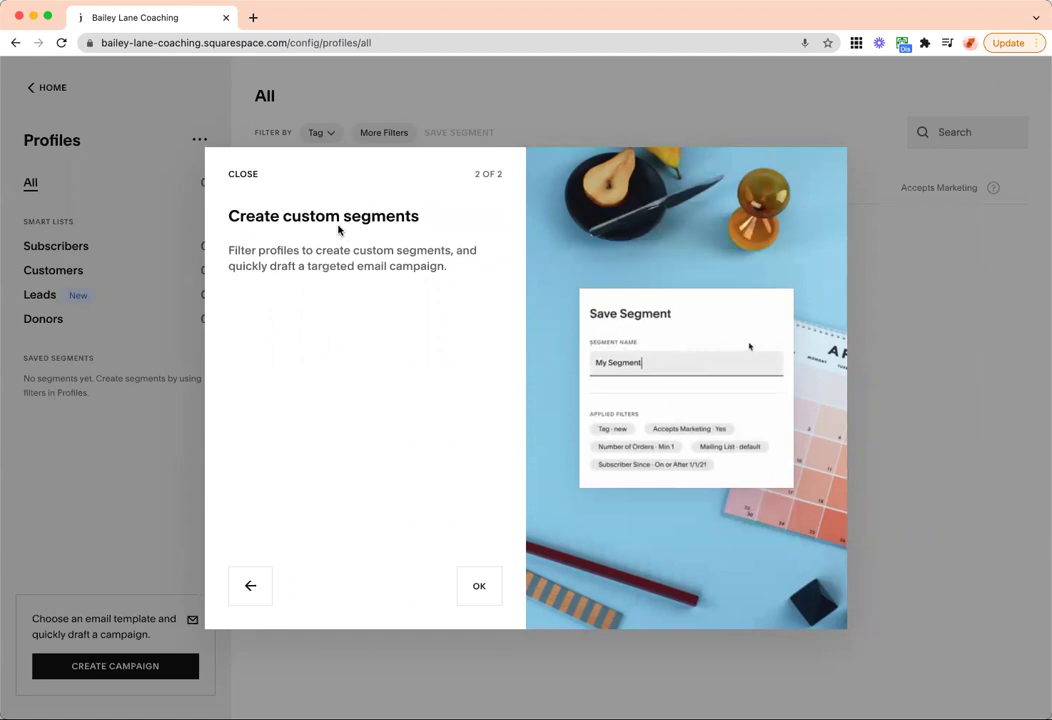
{"action": "left_click", "coordinate": [243, 175]}
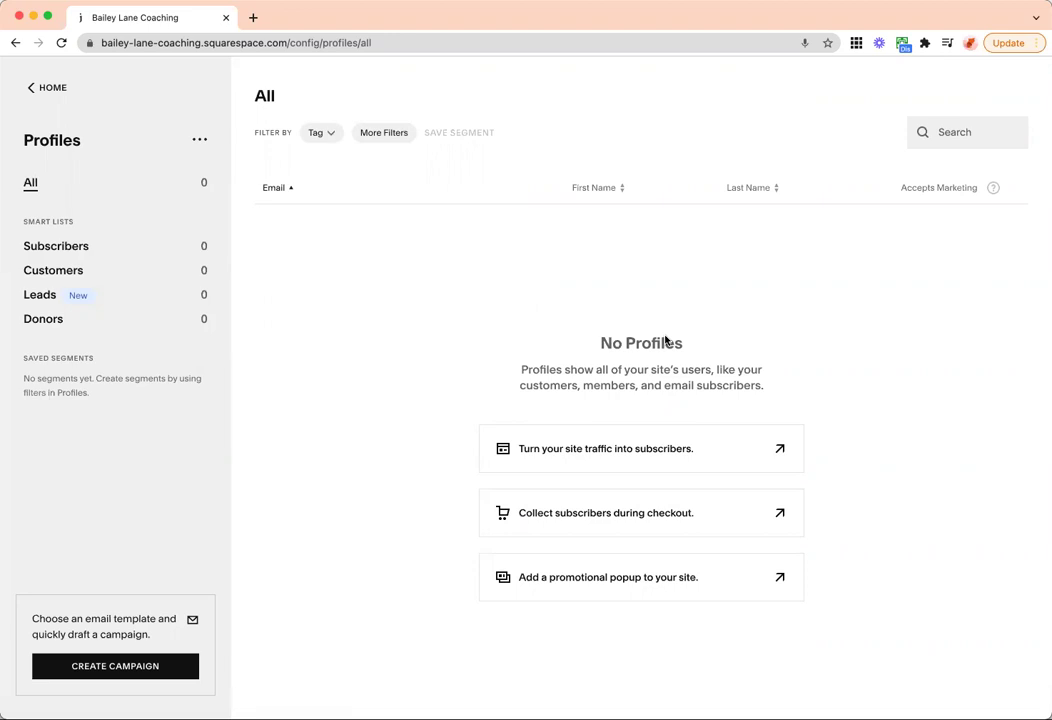
{"action": "left_click", "coordinate": [46, 90]}
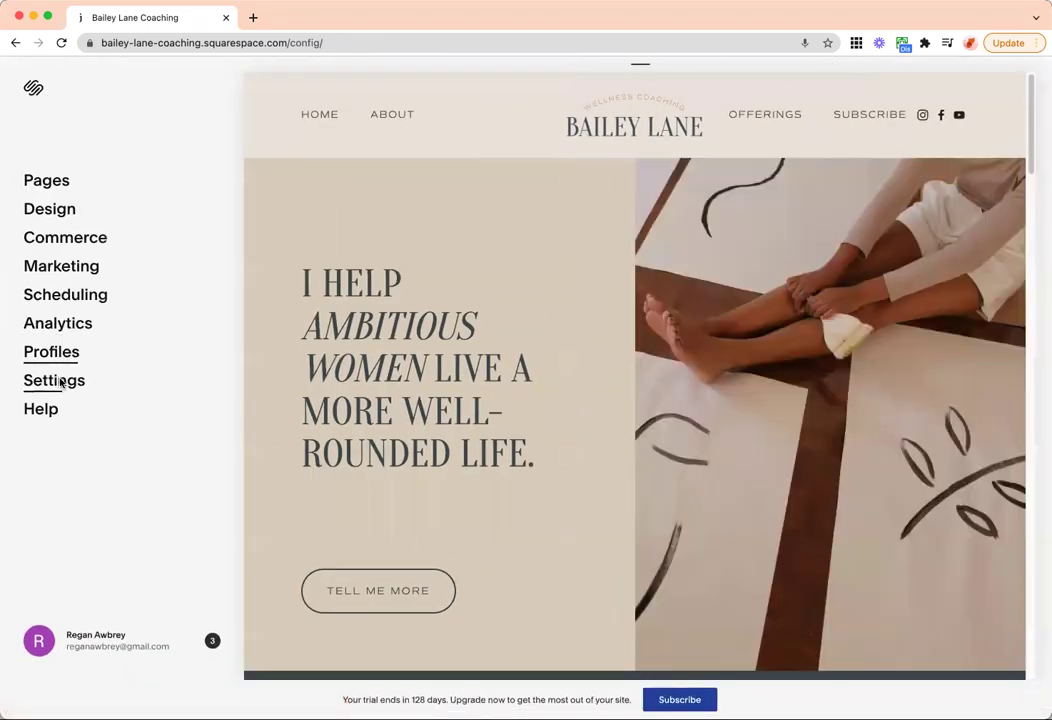
- Open the site Settings, examine the Site Availability options including the Public restriction, and return to the Settings list
{"action": "left_click", "coordinate": [56, 380]}
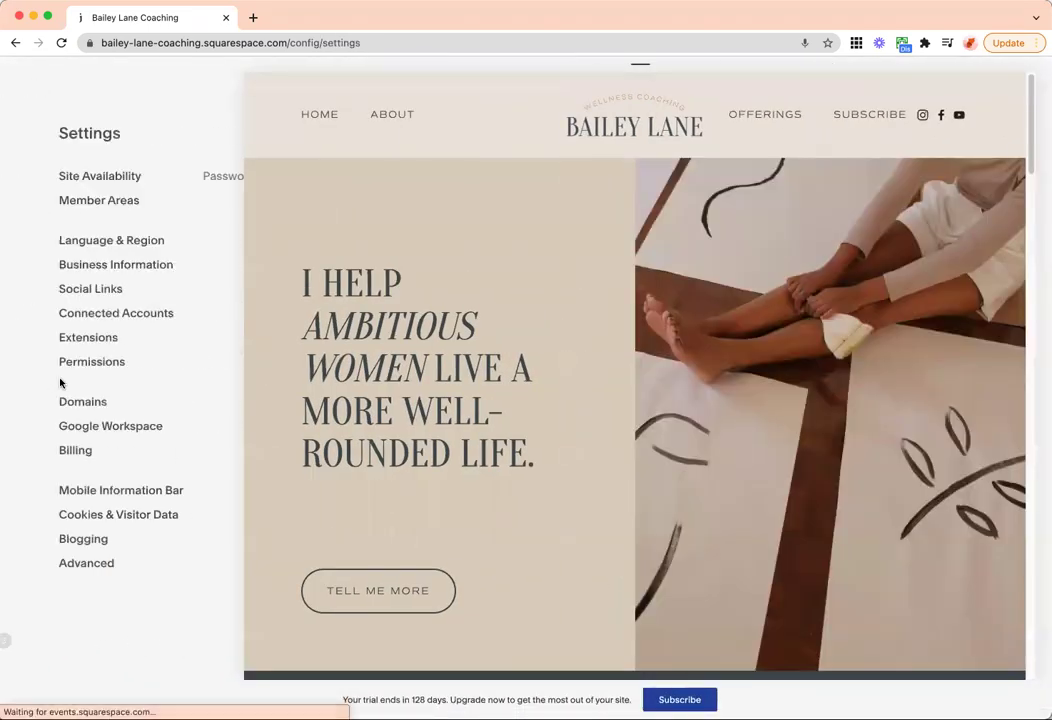
{"action": "left_click", "coordinate": [76, 177]}
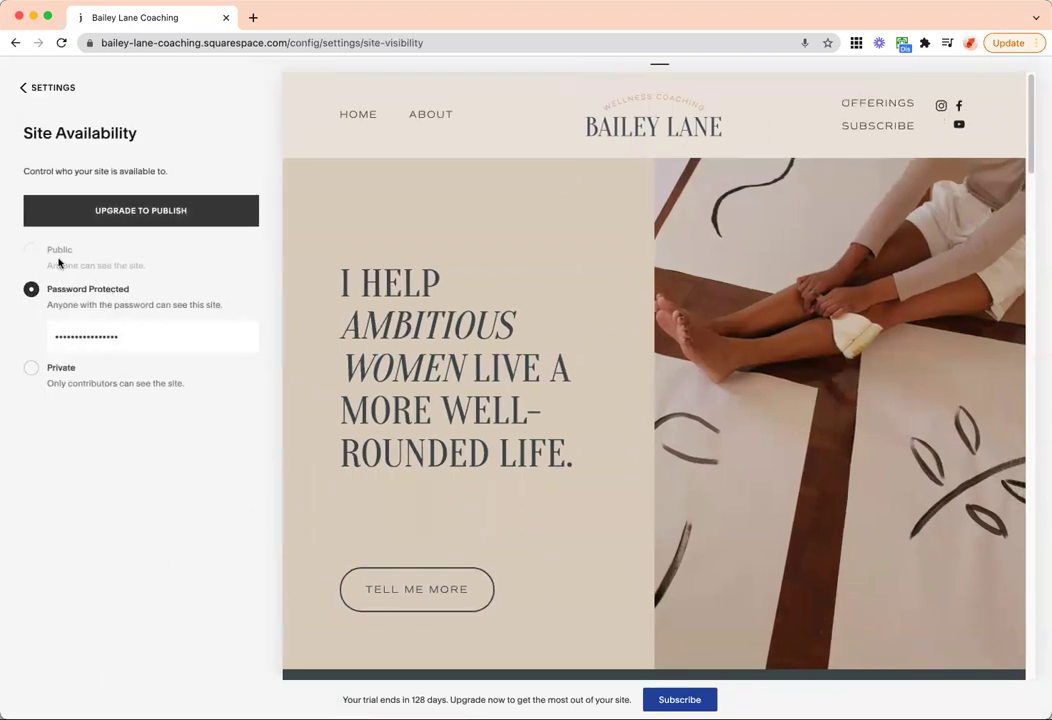
{"action": "mouse_move", "coordinate": [36, 252]}
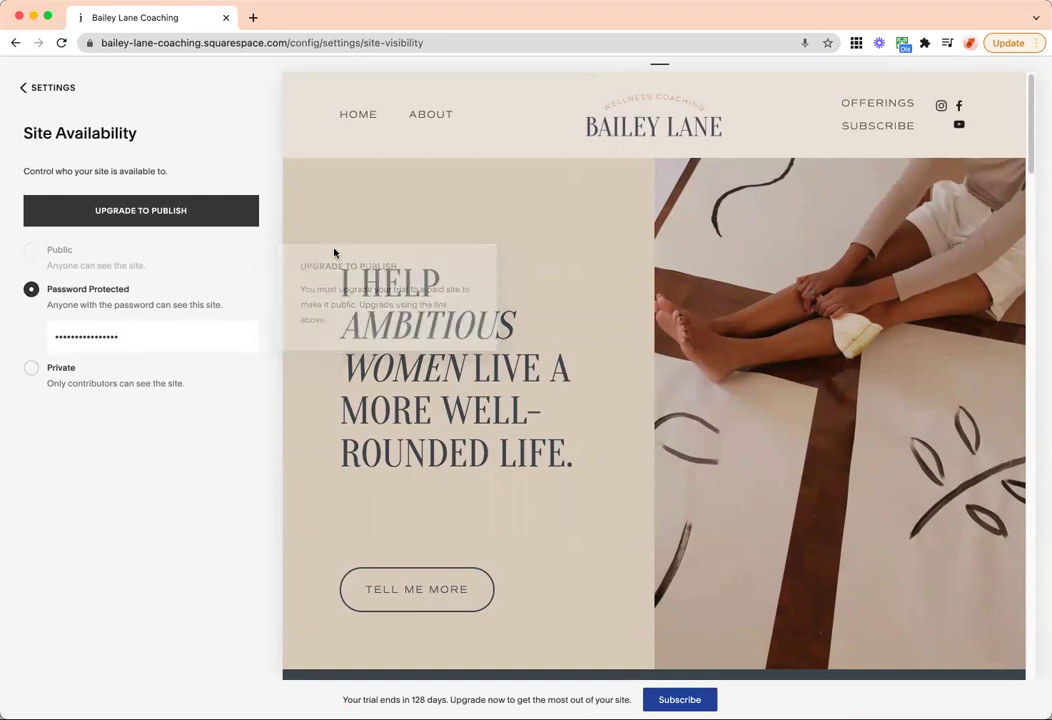
{"action": "left_click", "coordinate": [47, 89]}
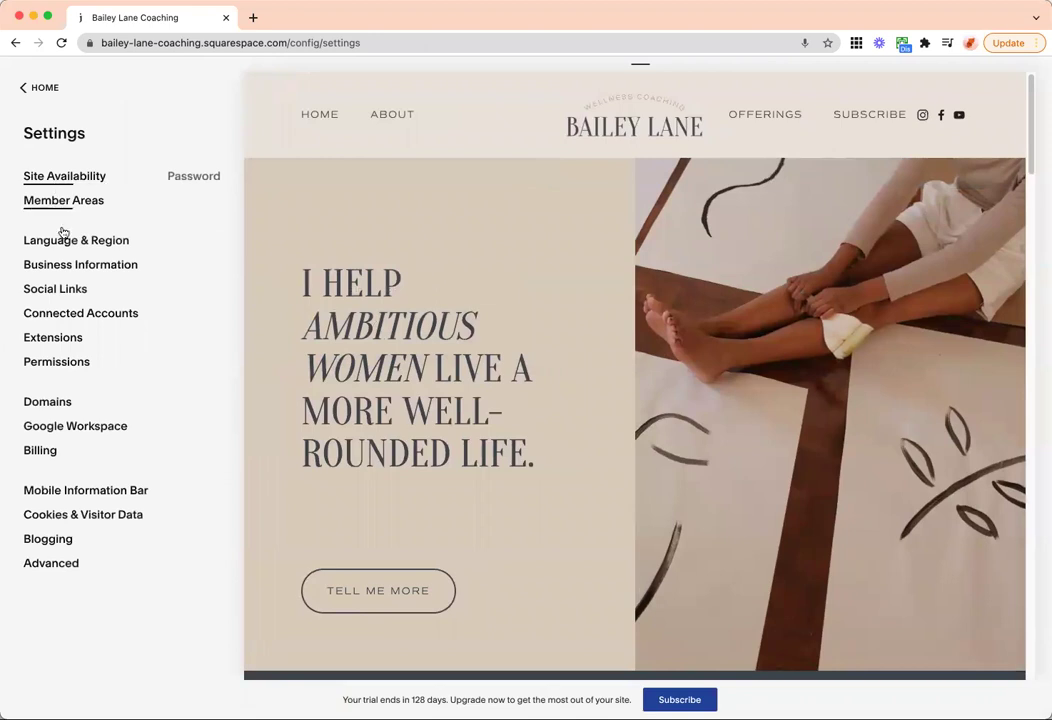
- View the Social Links and Connected Accounts settings, returning to the Settings list after each
{"action": "left_click", "coordinate": [69, 290]}
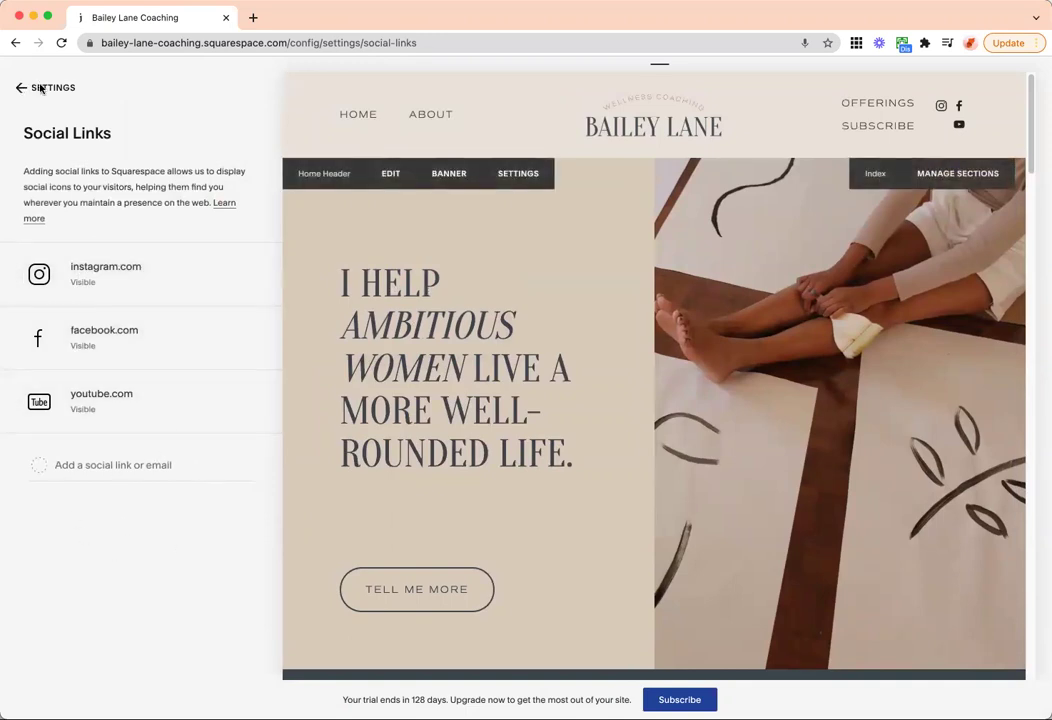
{"action": "left_click", "coordinate": [41, 88]}
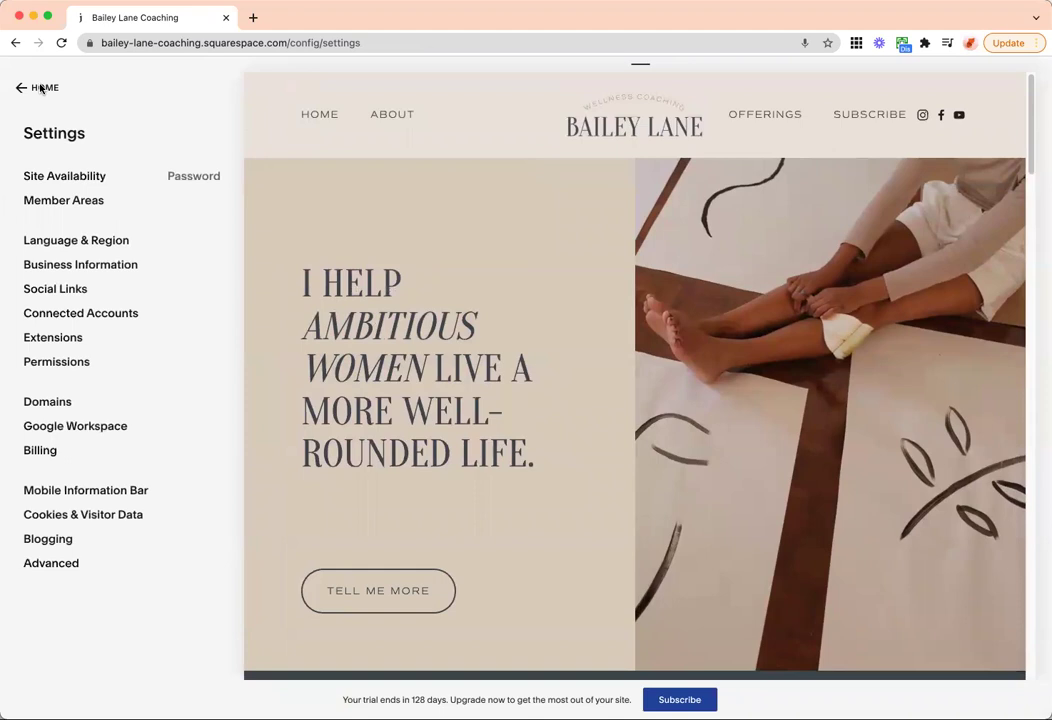
{"action": "left_click", "coordinate": [82, 313]}
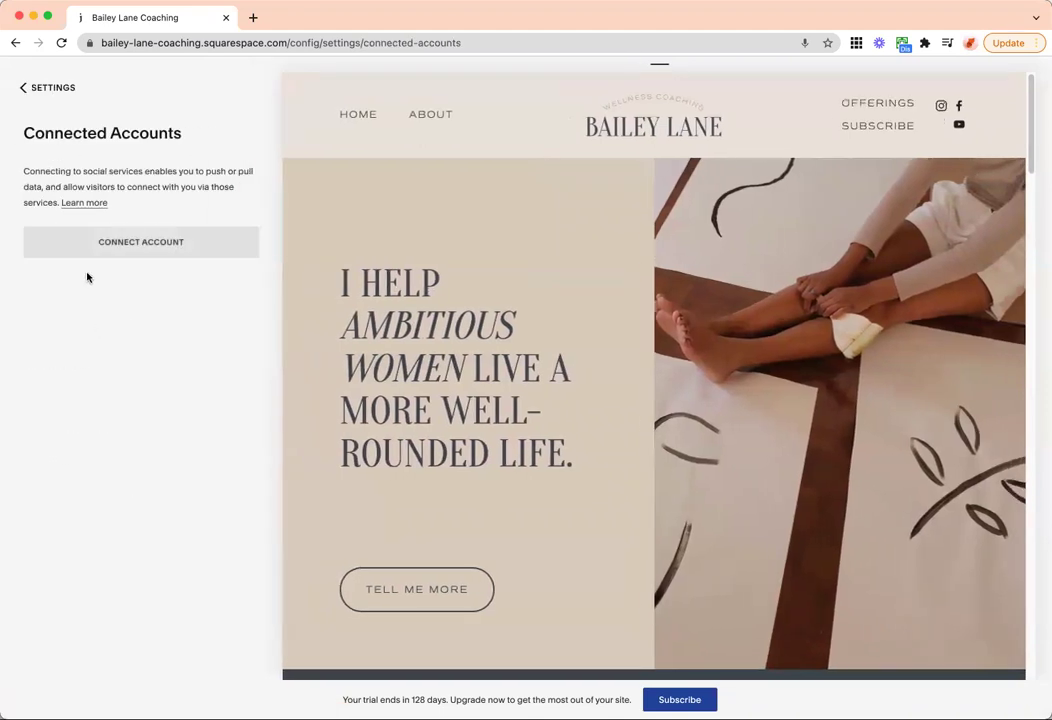
{"action": "left_click", "coordinate": [32, 87]}
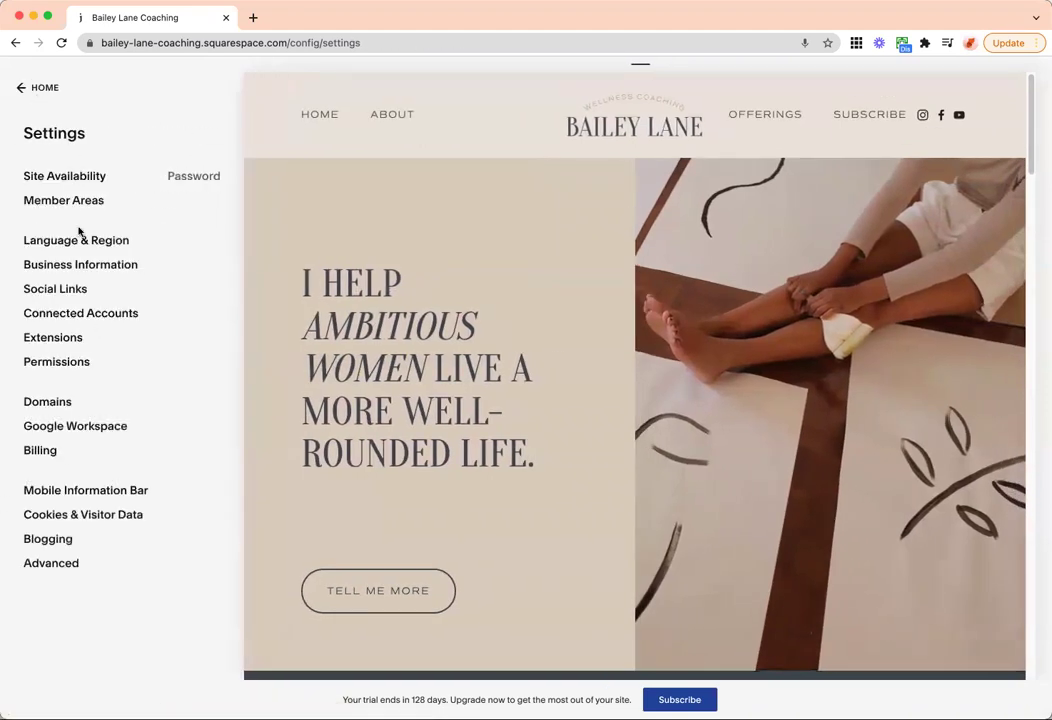
- View the Domains and Google Workspace settings, highlight the Google Workspace domain requirement text and return to the Settings list
{"action": "left_click", "coordinate": [62, 402]}
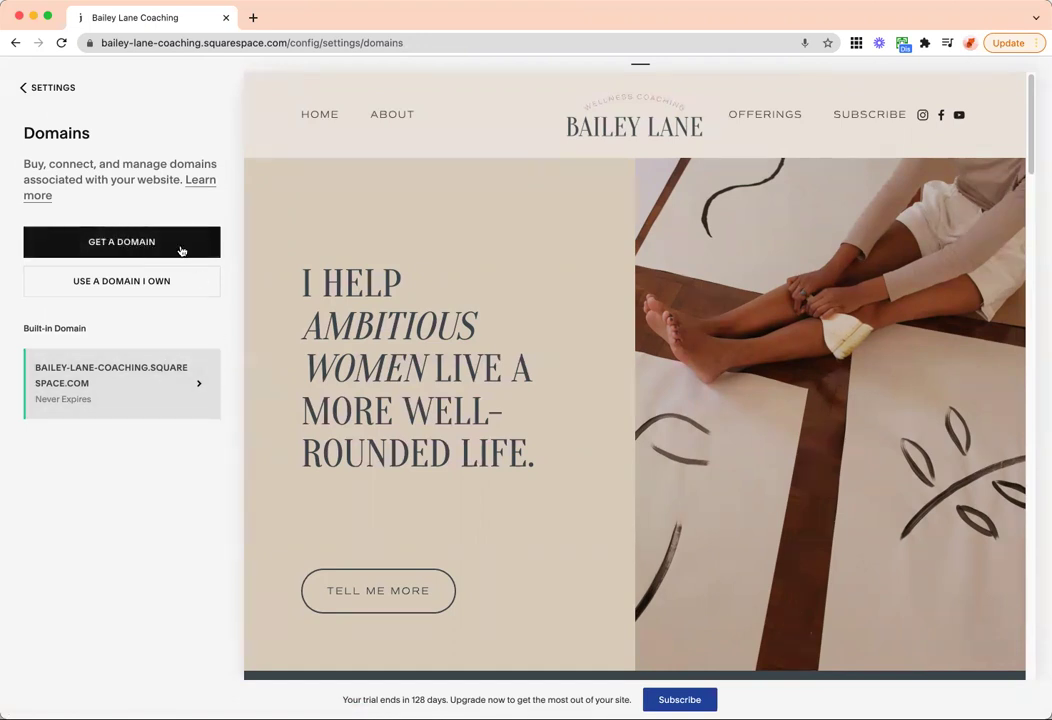
{"action": "left_click", "coordinate": [68, 92]}
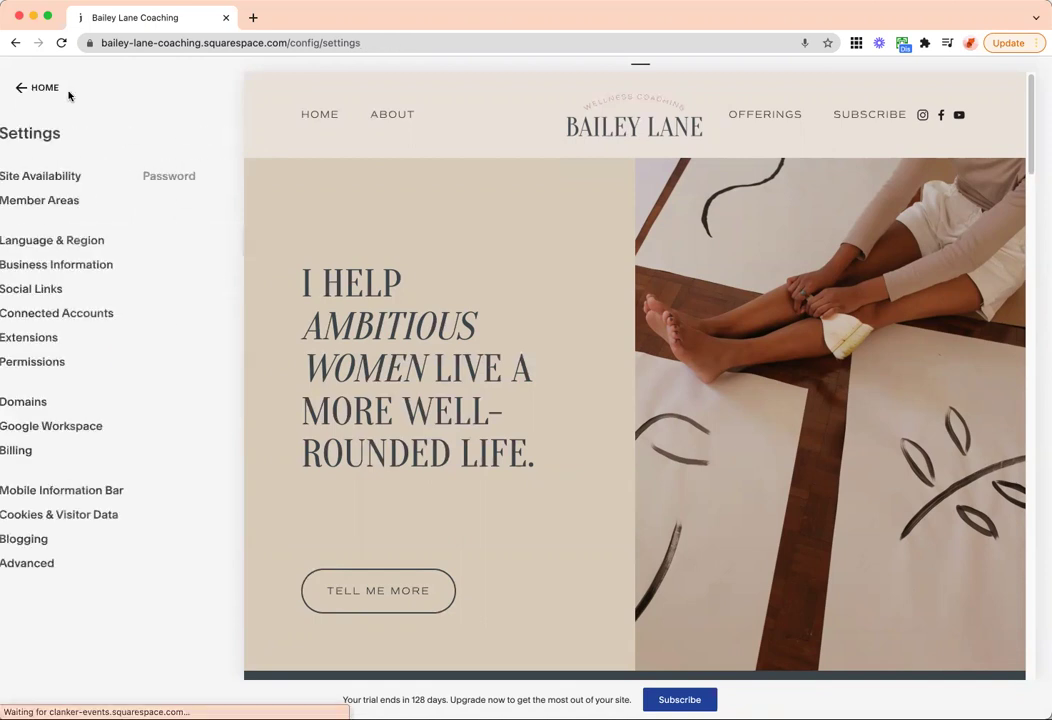
{"action": "left_click", "coordinate": [106, 429]}
{"action": "left_click_drag", "start_coordinate": [25, 163], "coordinate": [204, 209]}
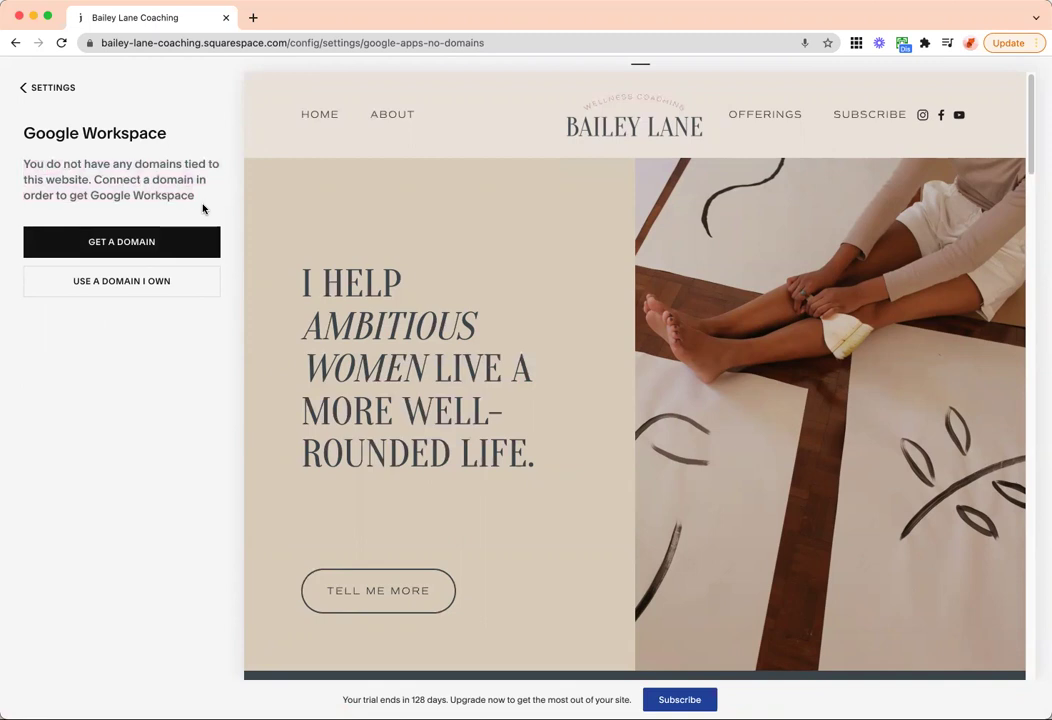
{"action": "left_click", "coordinate": [58, 89]}
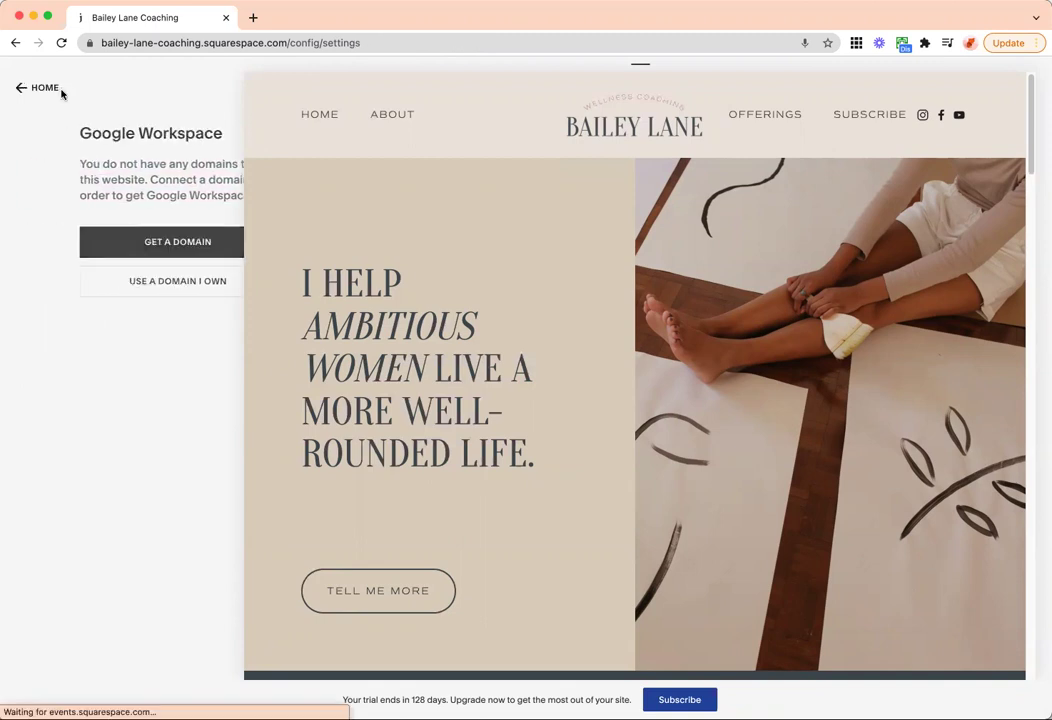
- Open Billing and look through its Payment Information, Invoices and Subscriptions sections, then return to the Settings list
{"action": "left_click", "coordinate": [38, 450]}
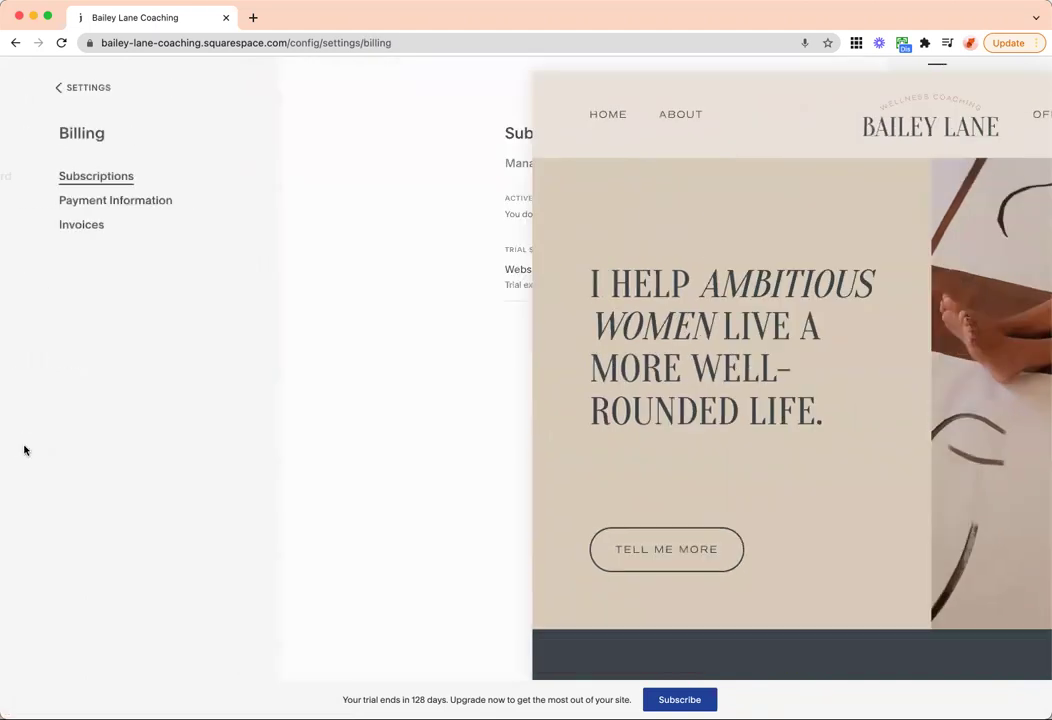
{"action": "left_click", "coordinate": [107, 204]}
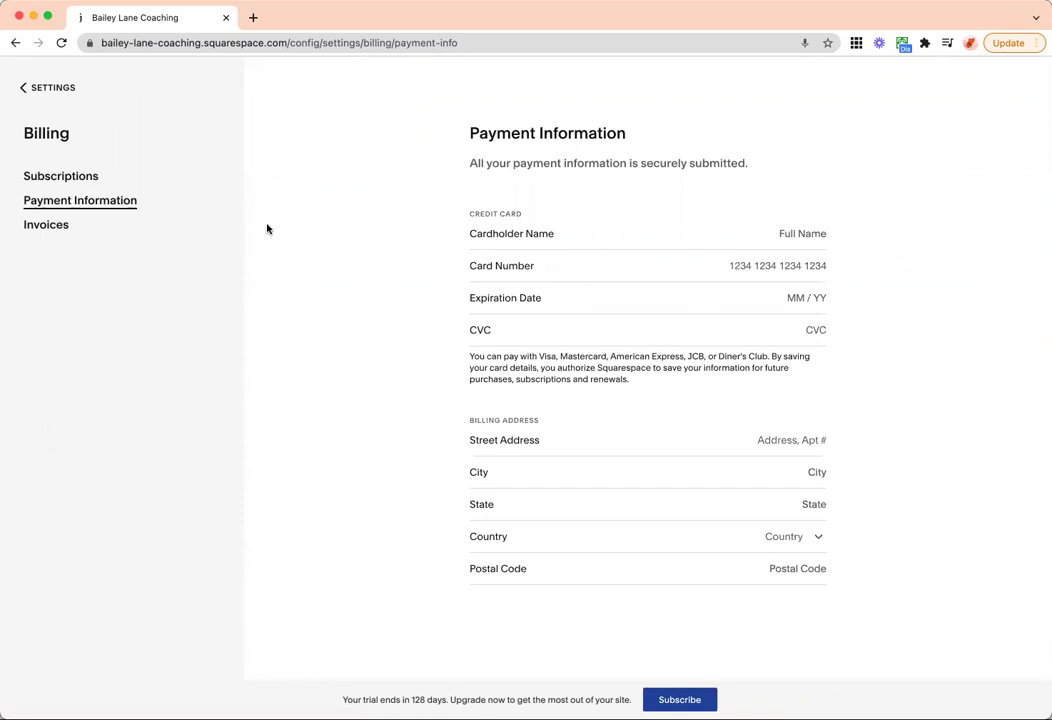
{"action": "left_click", "coordinate": [38, 226]}
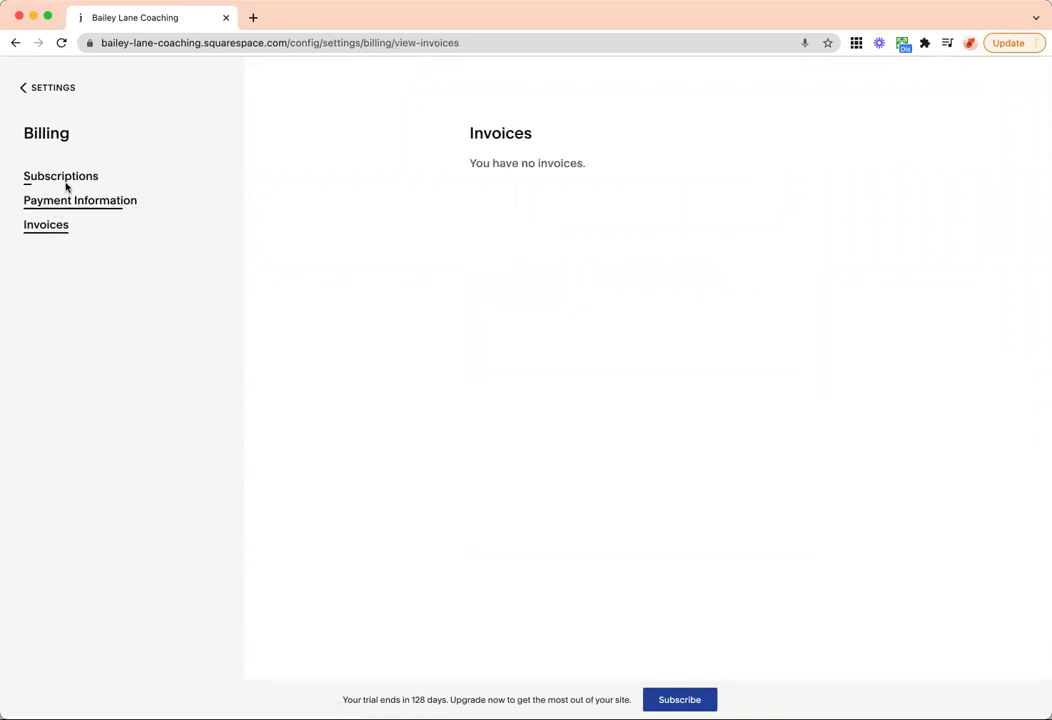
{"action": "left_click", "coordinate": [62, 180]}
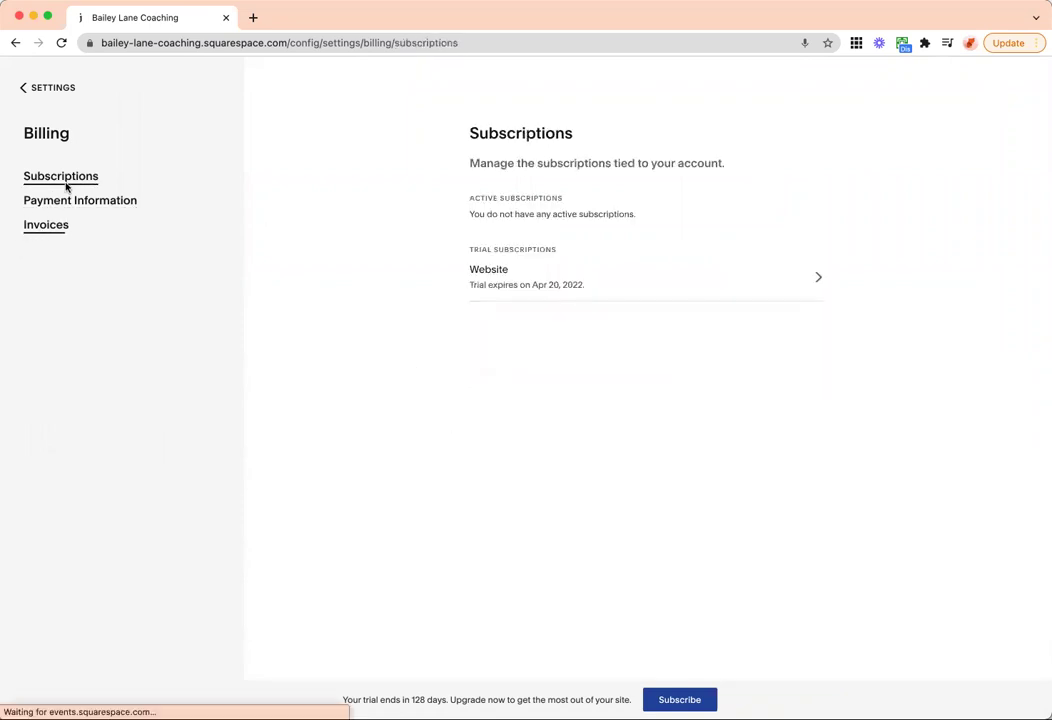
{"action": "left_click", "coordinate": [33, 89]}
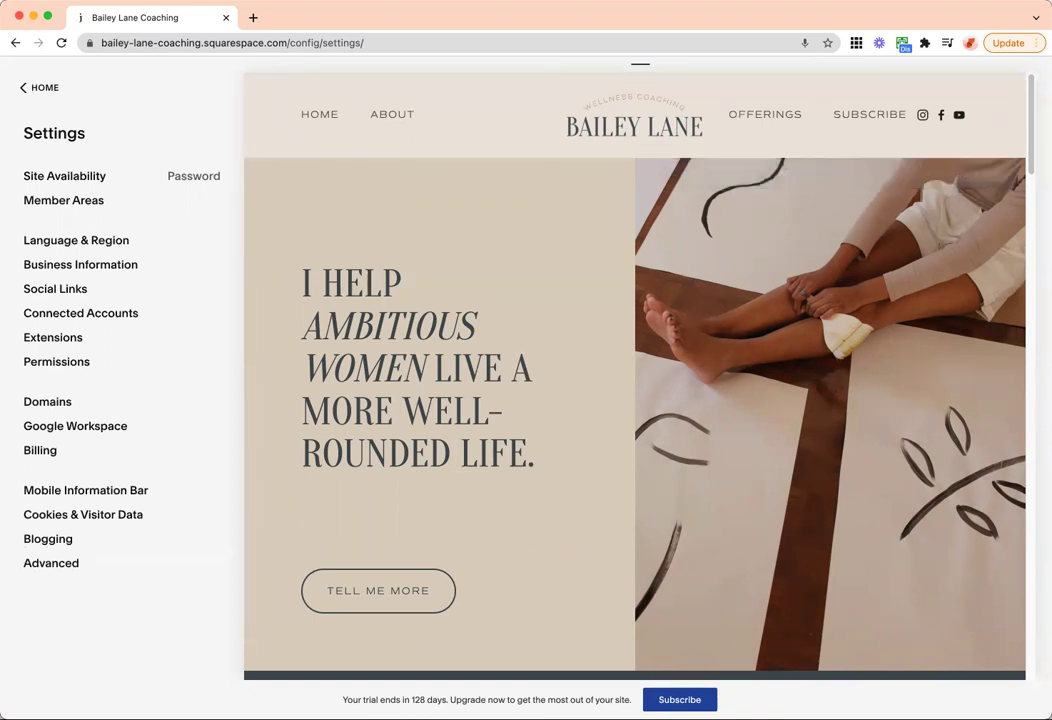
- Leave Settings for the main site menu and open Pages to show the site's navigation structure
{"action": "left_click", "coordinate": [50, 91]}
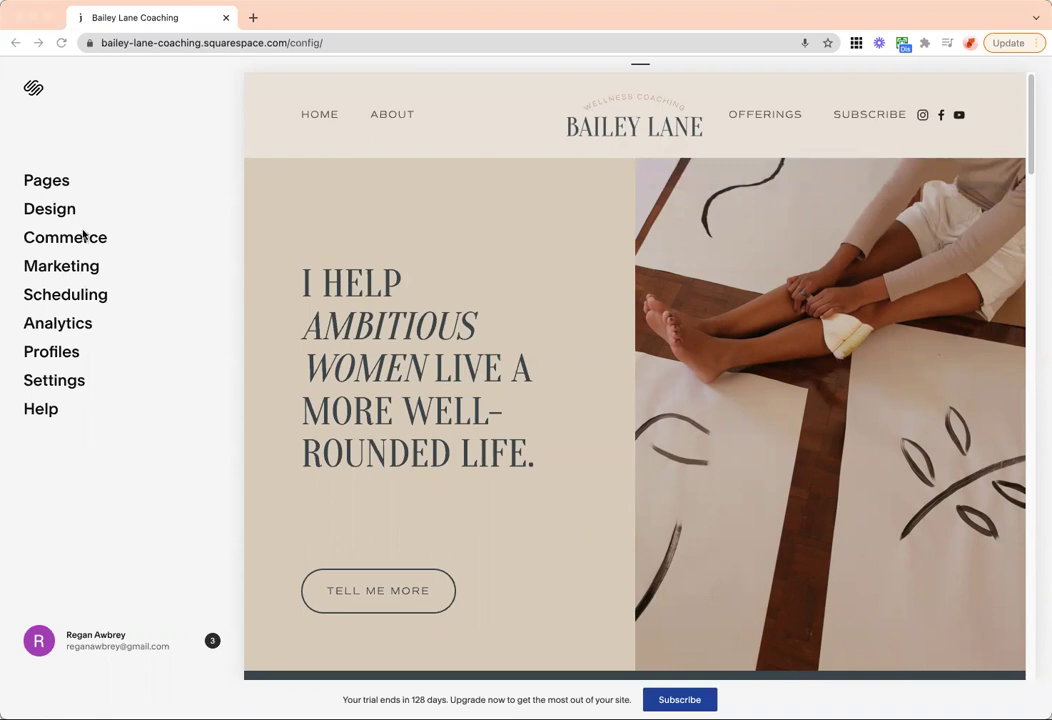
{"action": "left_click", "coordinate": [41, 183]}
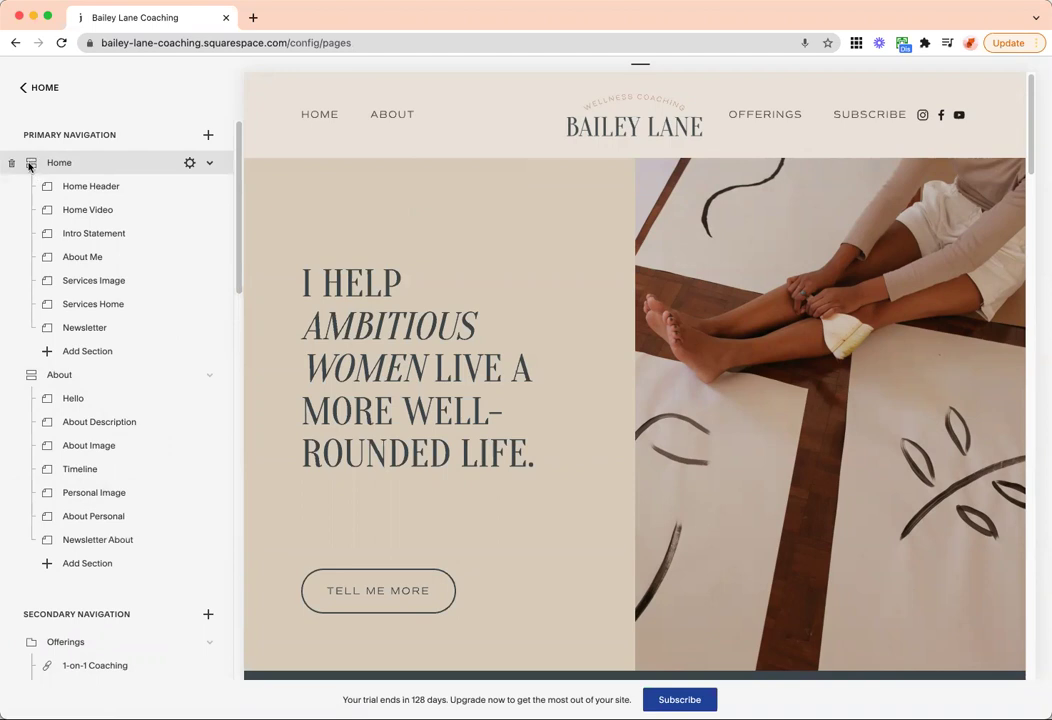
- Look through the Pages list, from the primary and secondary navigation to the footer and Not Linked pages
{"action": "scroll", "coordinate": [134, 312], "scroll_direction": "down", "scroll_amount": 15}
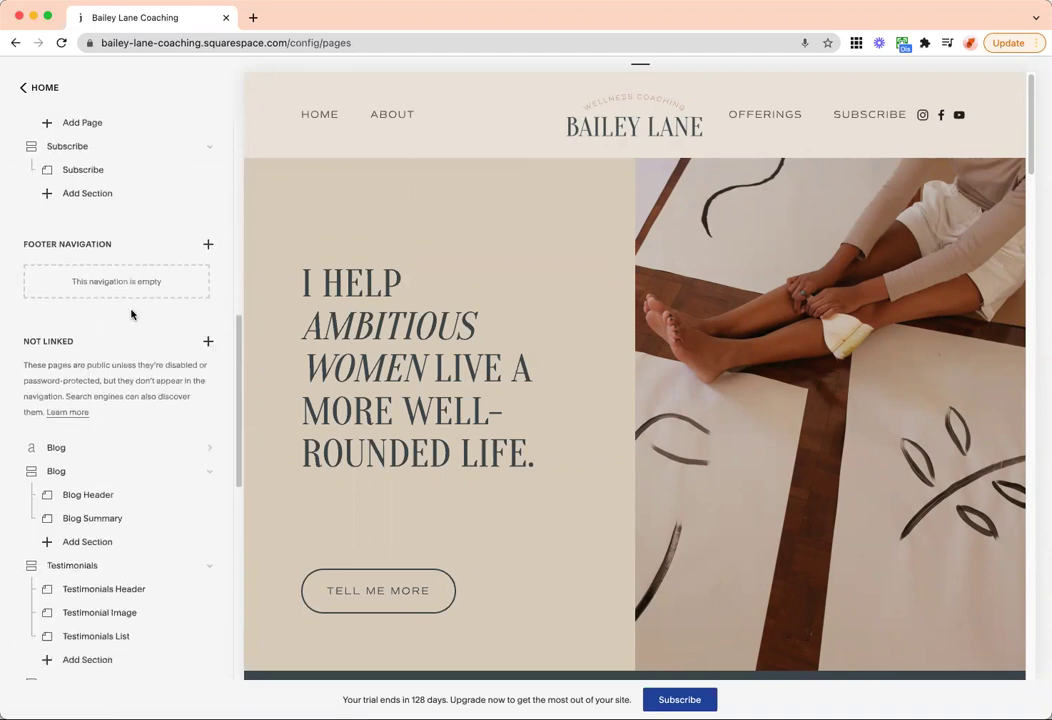
{"action": "scroll", "coordinate": [134, 312], "scroll_direction": "up", "scroll_amount": 5}
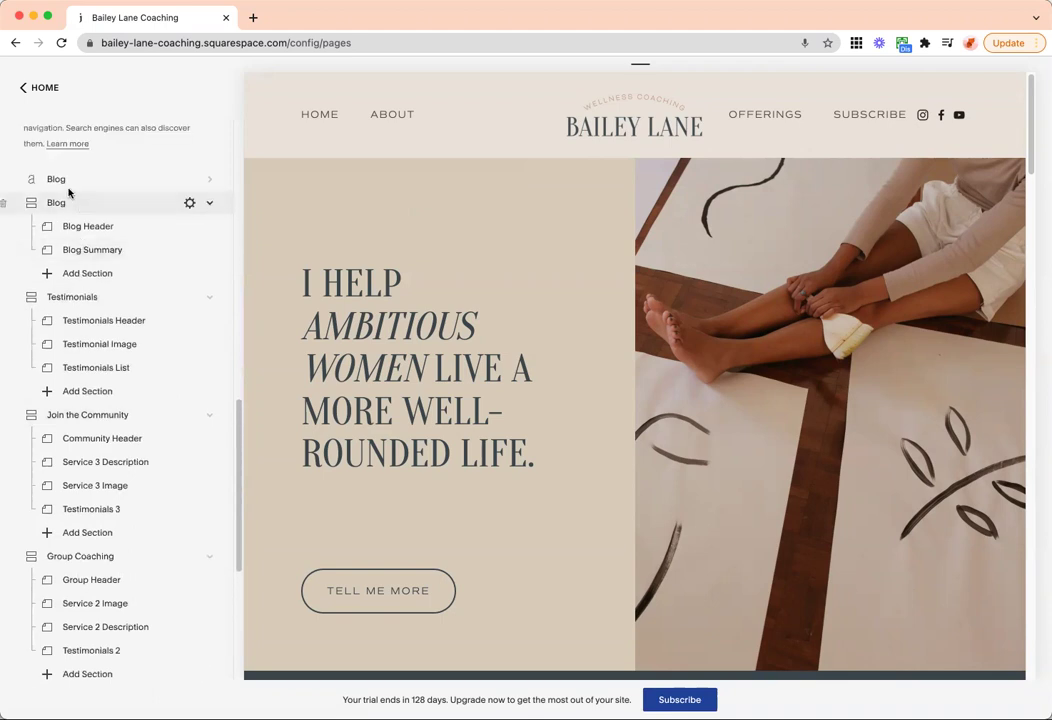
{"action": "scroll", "coordinate": [127, 230], "scroll_direction": "down", "scroll_amount": 3}
{"action": "scroll", "coordinate": [127, 234], "scroll_direction": "up", "scroll_amount": 10}
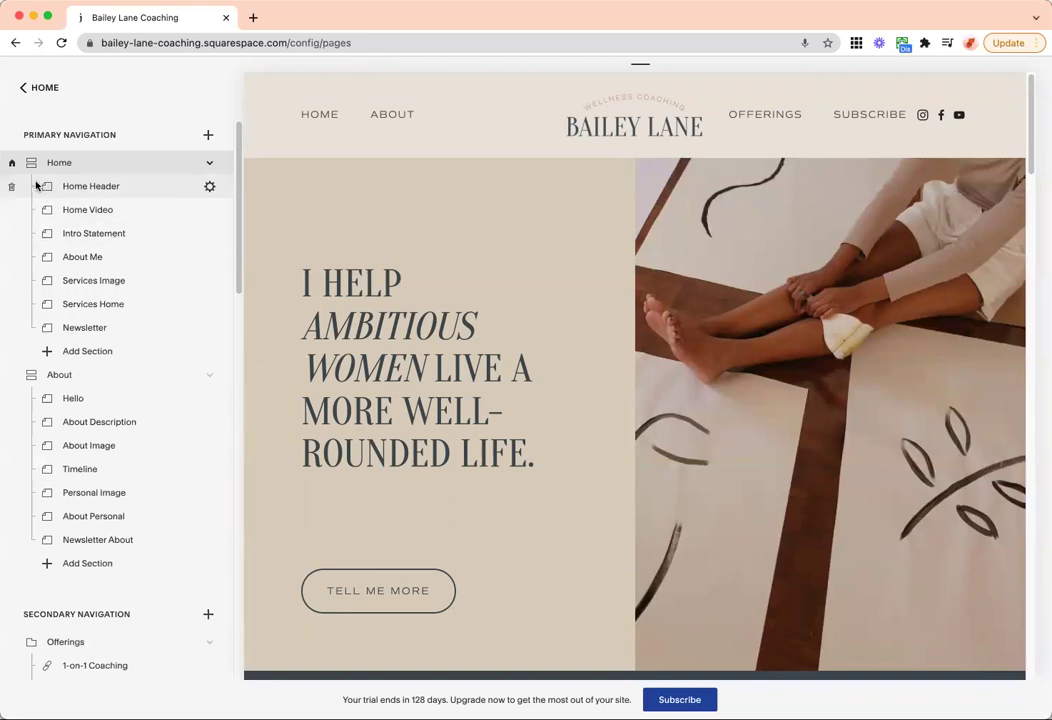
- Review the Home page's stacked sections in the preview, comparing Home Header, Intro Statement, About Me and Services Image with the page list
{"action": "left_click", "coordinate": [209, 163]}
{"action": "scroll", "coordinate": [378, 319], "scroll_direction": "down", "scroll_amount": 3}
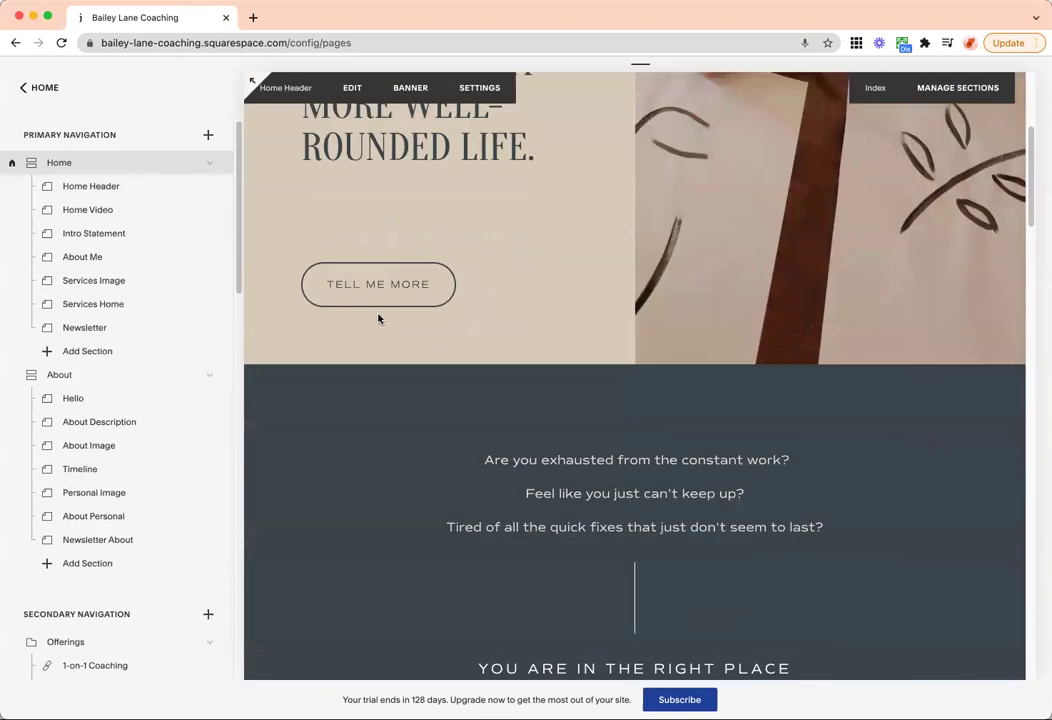
{"action": "scroll", "coordinate": [425, 475], "scroll_direction": "down", "scroll_amount": 3}
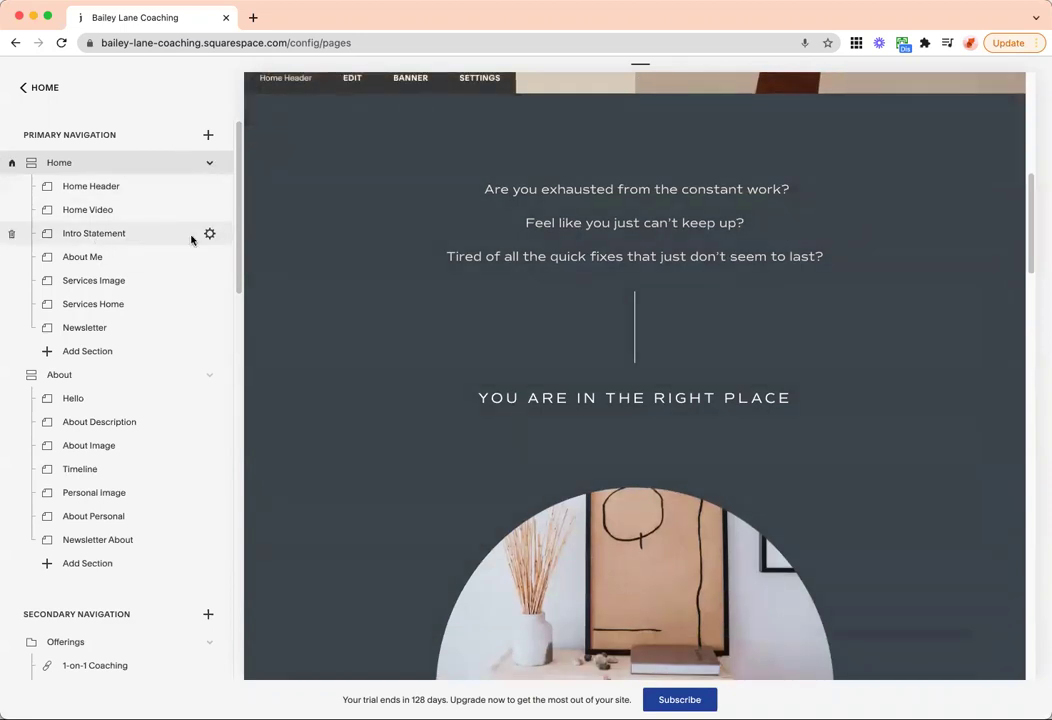
{"action": "scroll", "coordinate": [587, 220], "scroll_direction": "down", "scroll_amount": 2}
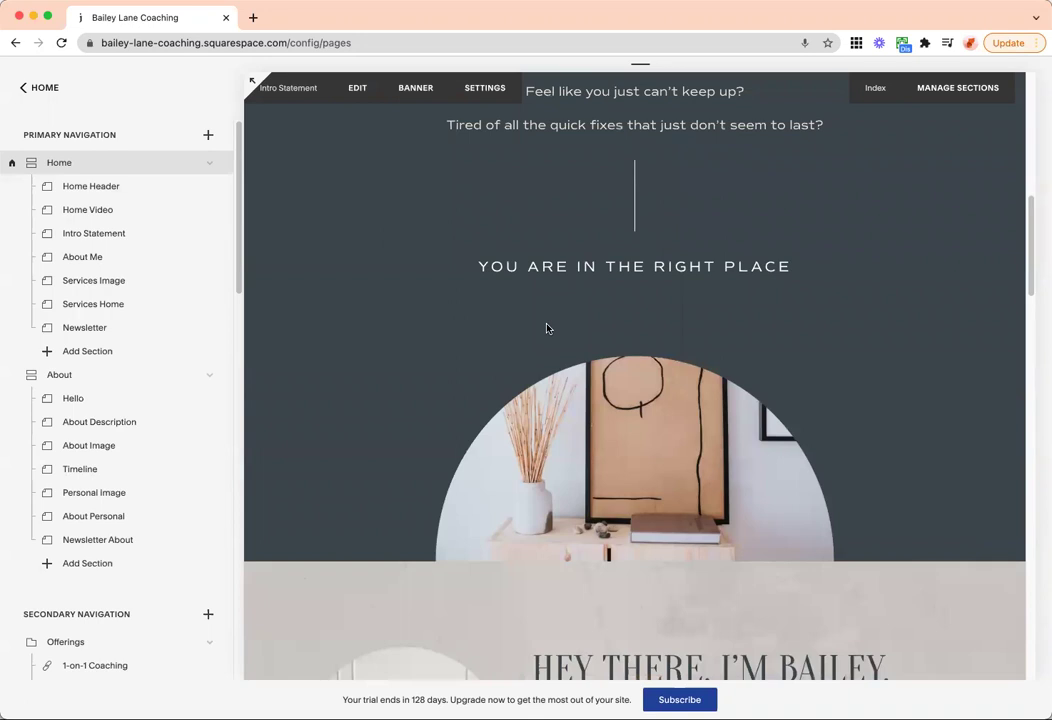
{"action": "scroll", "coordinate": [547, 328], "scroll_direction": "down", "scroll_amount": 3}
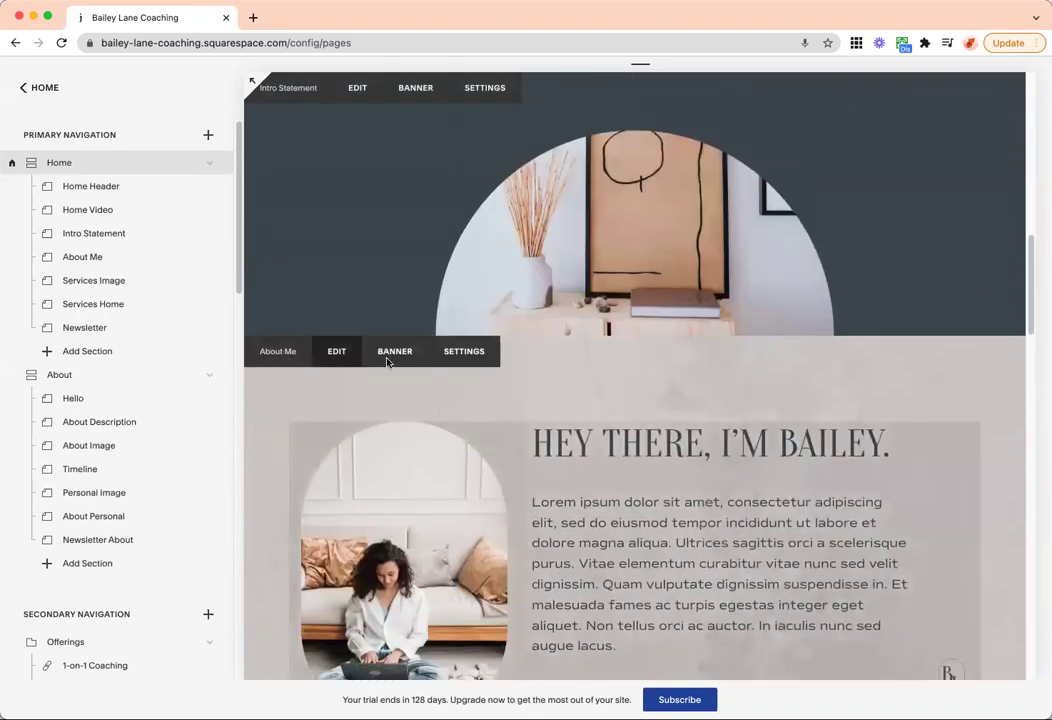
{"action": "scroll", "coordinate": [506, 412], "scroll_direction": "down", "scroll_amount": 6}
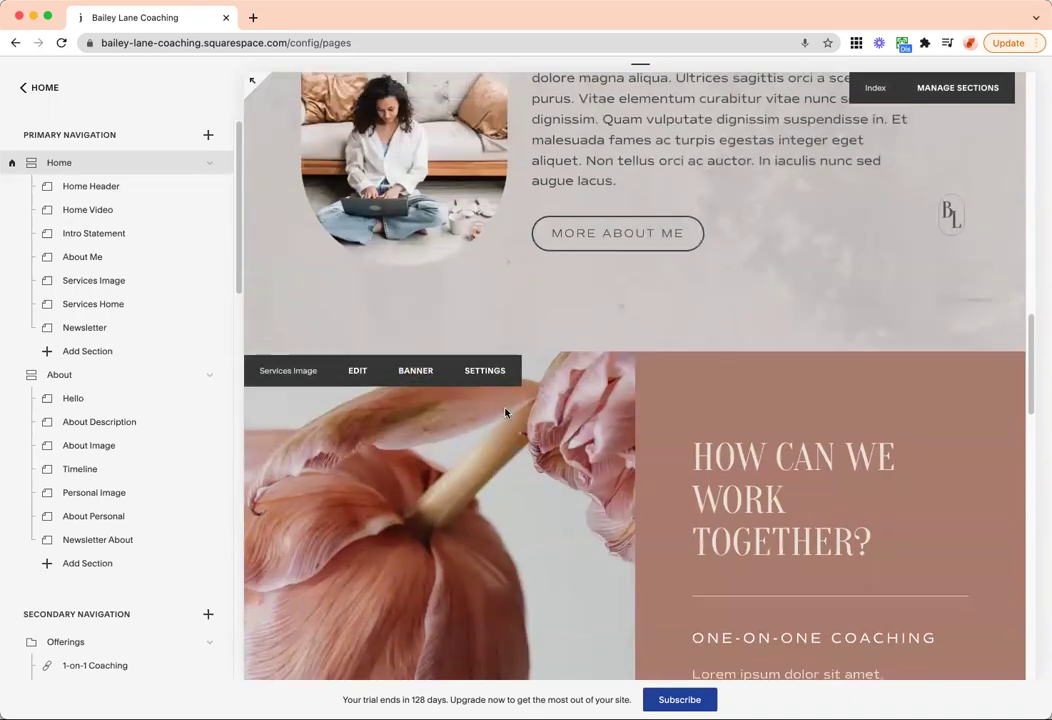
{"action": "scroll", "coordinate": [507, 409], "scroll_direction": "down", "scroll_amount": 2}
{"action": "scroll", "coordinate": [507, 409], "scroll_direction": "up", "scroll_amount": 6}
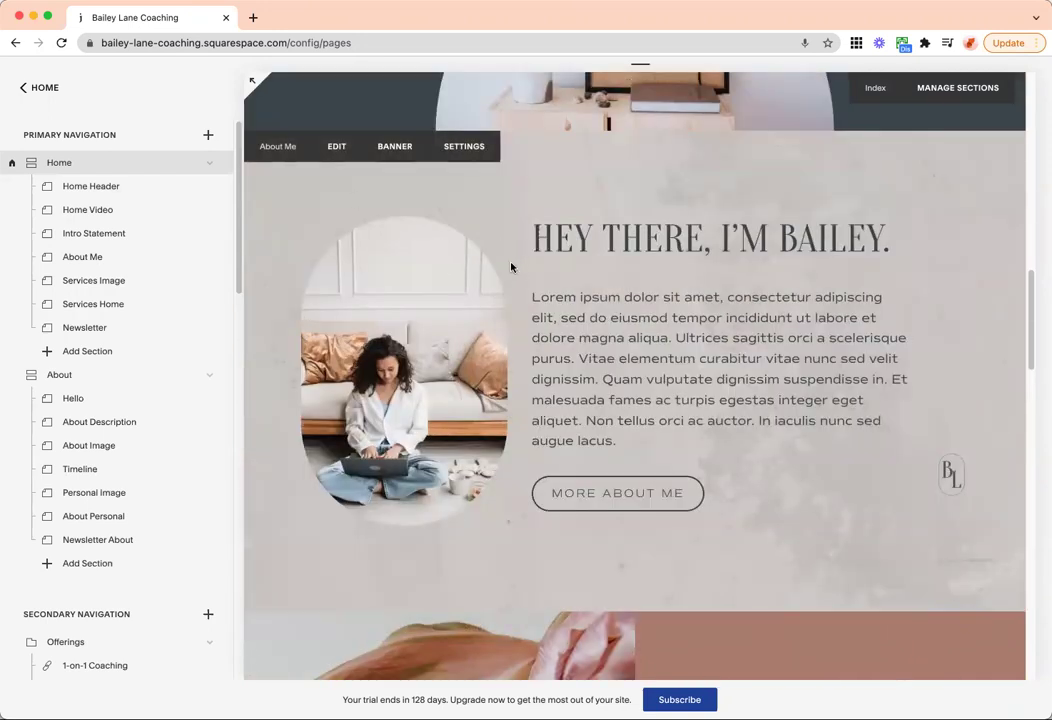
{"action": "scroll", "coordinate": [420, 240], "scroll_direction": "up", "scroll_amount": 5}
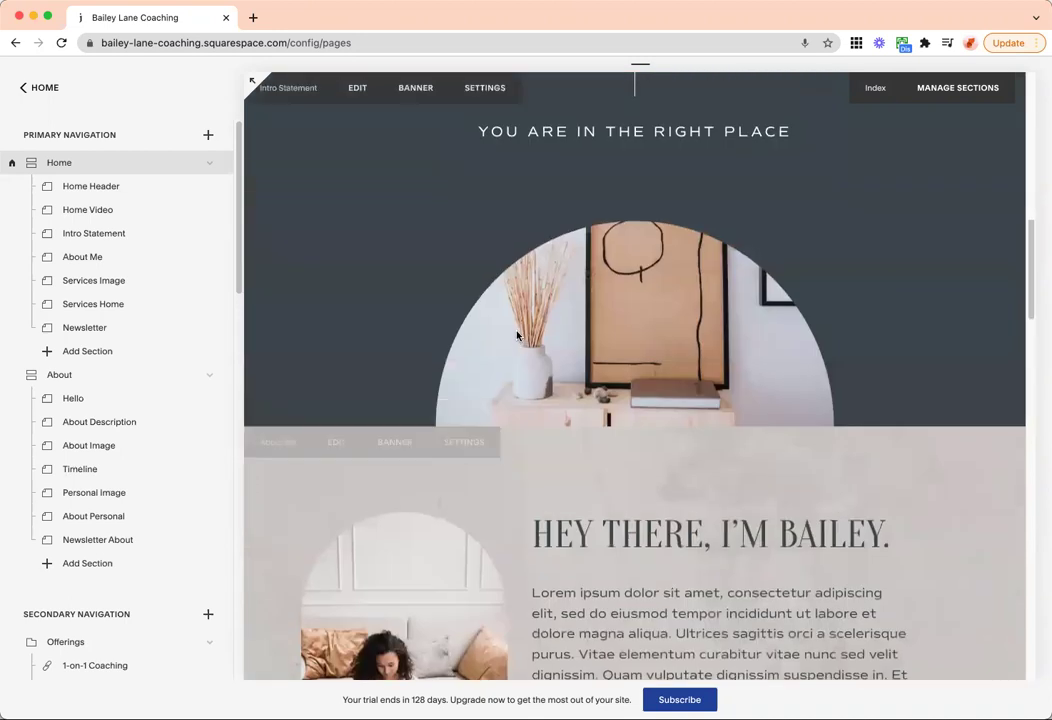
- Open the Home page's Intro Statement section for editing, look over what is editable and cancel without changes
{"action": "left_click", "coordinate": [357, 88]}
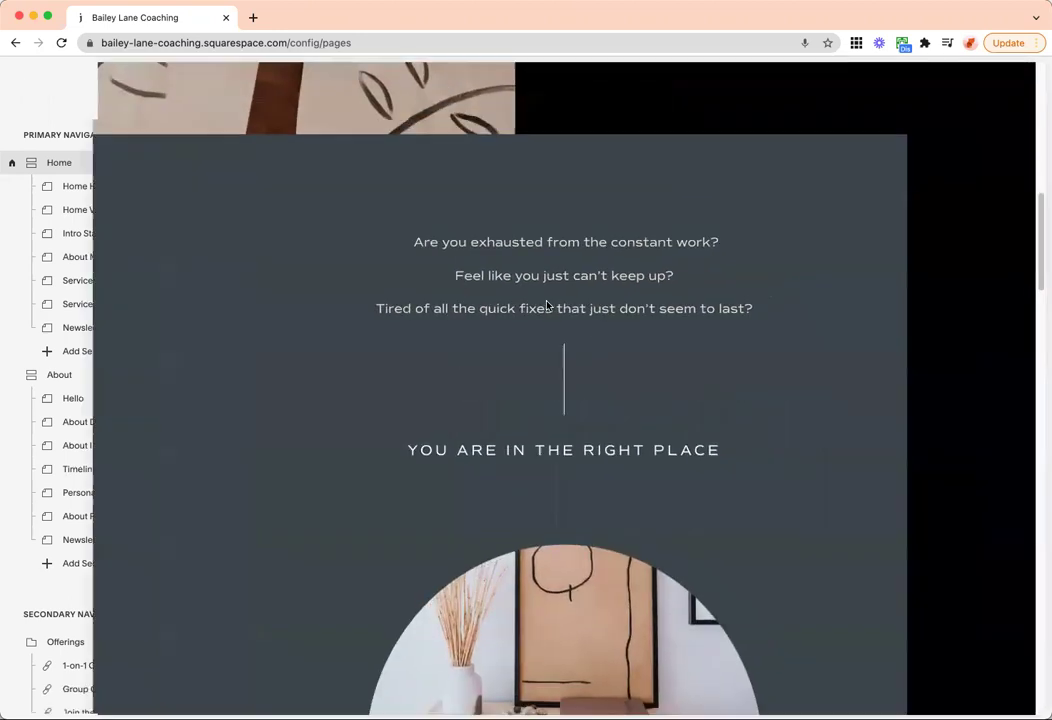
{"action": "scroll", "coordinate": [488, 375], "scroll_direction": "down", "scroll_amount": 3}
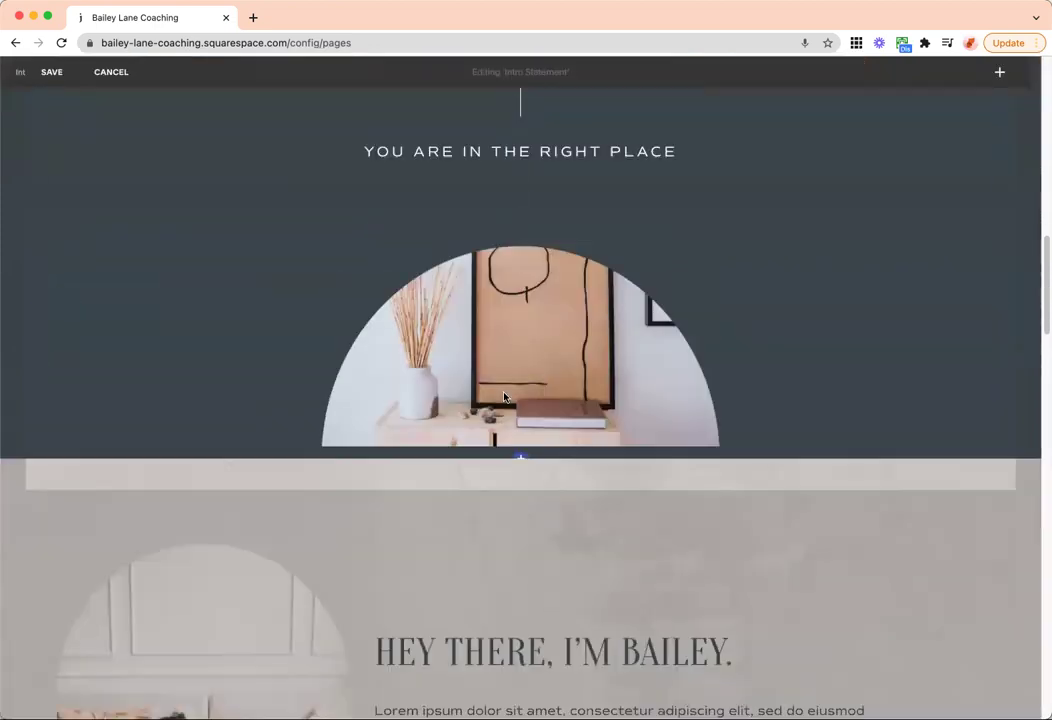
{"action": "scroll", "coordinate": [495, 330], "scroll_direction": "down", "scroll_amount": 3}
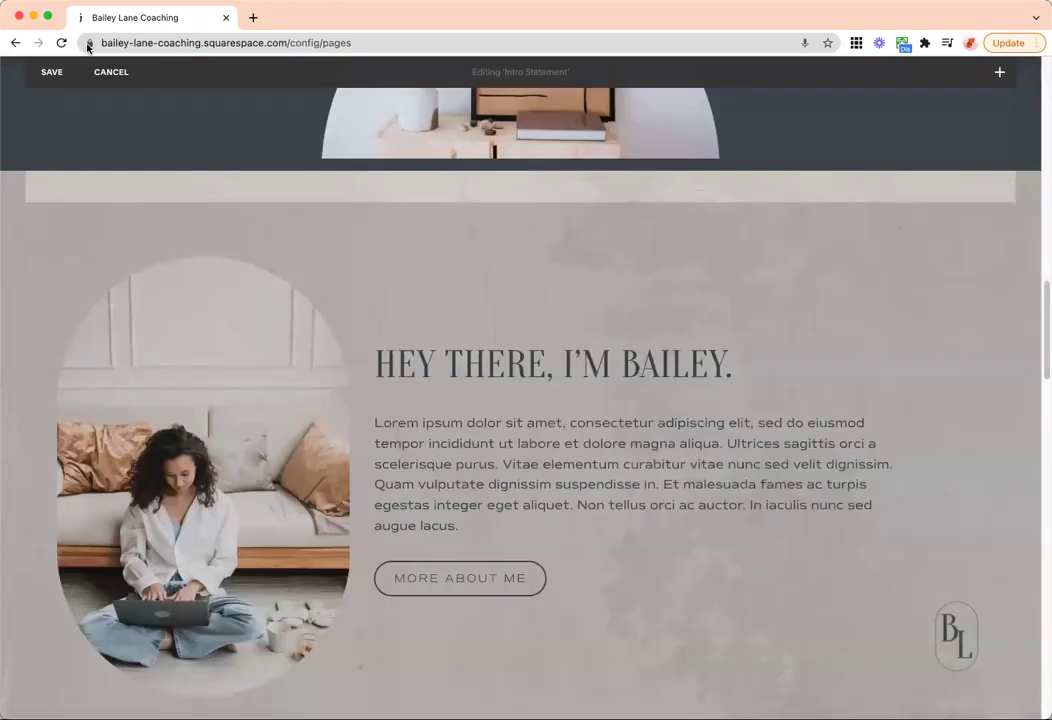
{"action": "left_click", "coordinate": [110, 72]}
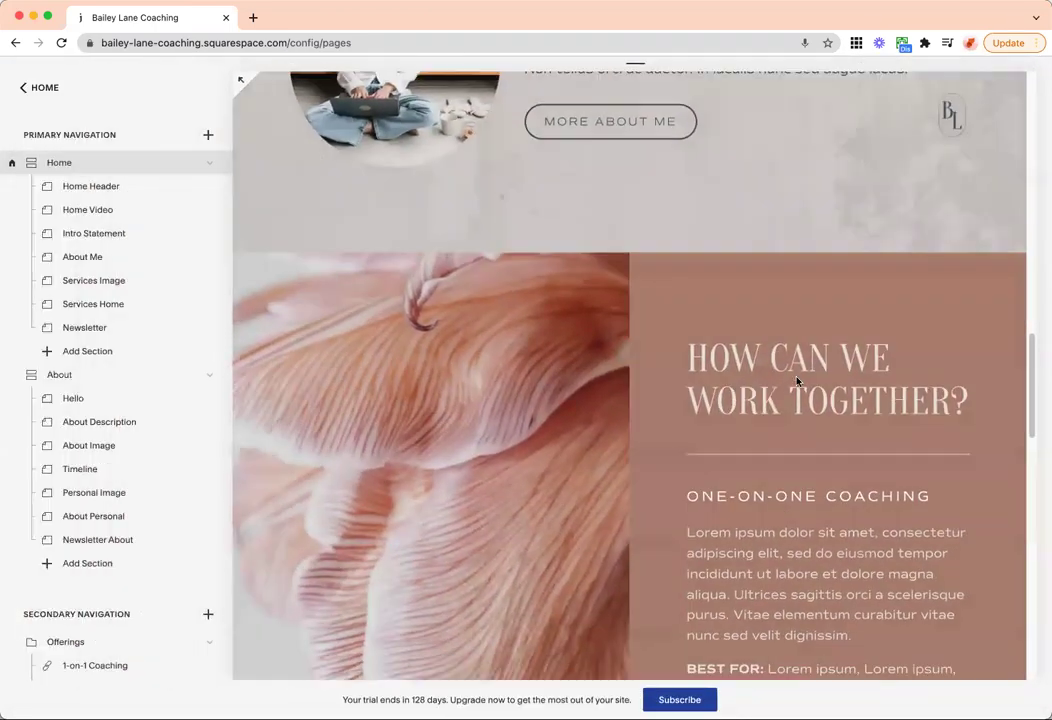
- Open the Intro Statement section for editing, select its three question lines and toggle italic on and off
{"action": "scroll", "coordinate": [794, 385], "scroll_direction": "up", "scroll_amount": 10}
{"action": "scroll", "coordinate": [796, 389], "scroll_direction": "up", "scroll_amount": 3}
{"action": "scroll", "coordinate": [796, 389], "scroll_direction": "down", "scroll_amount": 3}
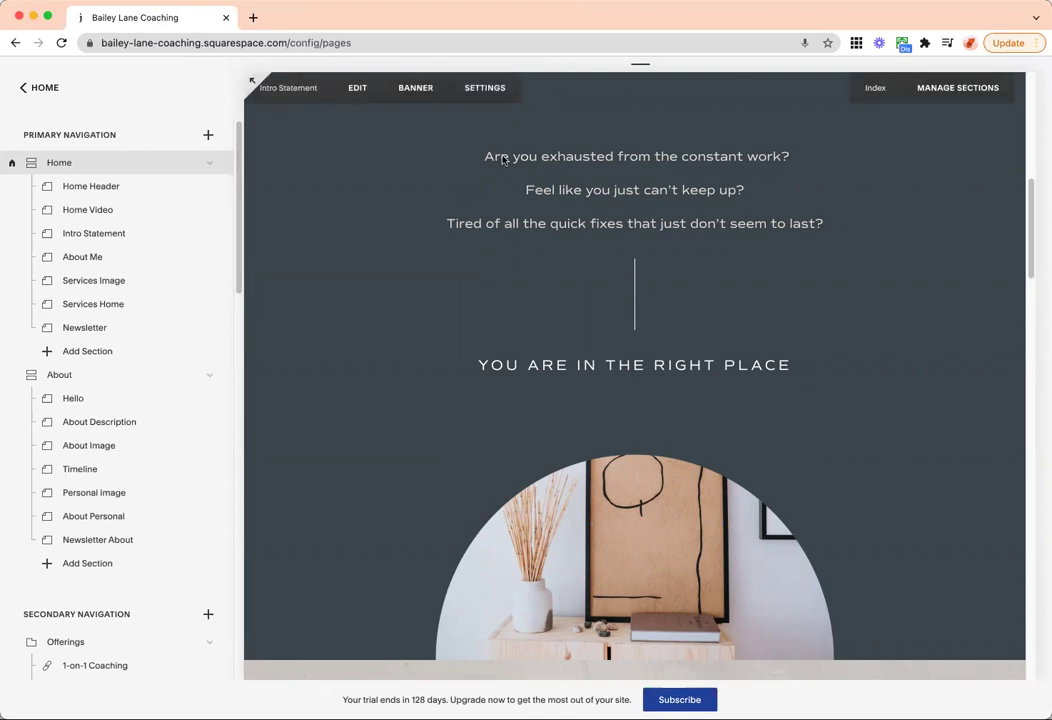
{"action": "scroll", "coordinate": [361, 176], "scroll_direction": "up", "scroll_amount": 1}
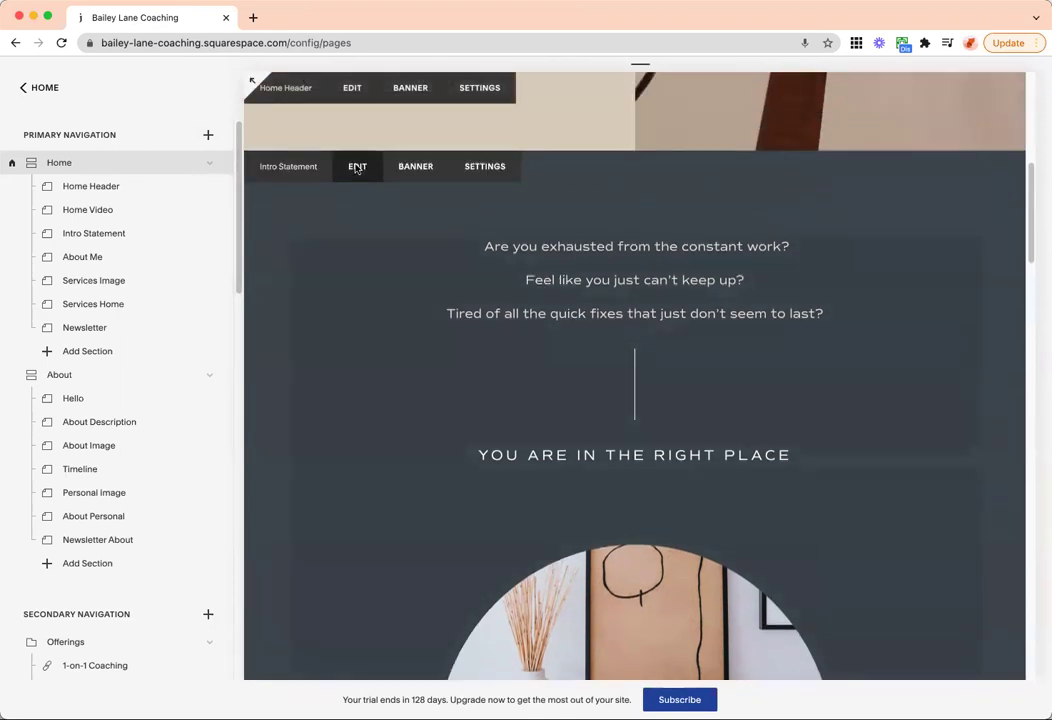
{"action": "left_click", "coordinate": [358, 168]}
{"action": "left_click", "coordinate": [427, 296]}
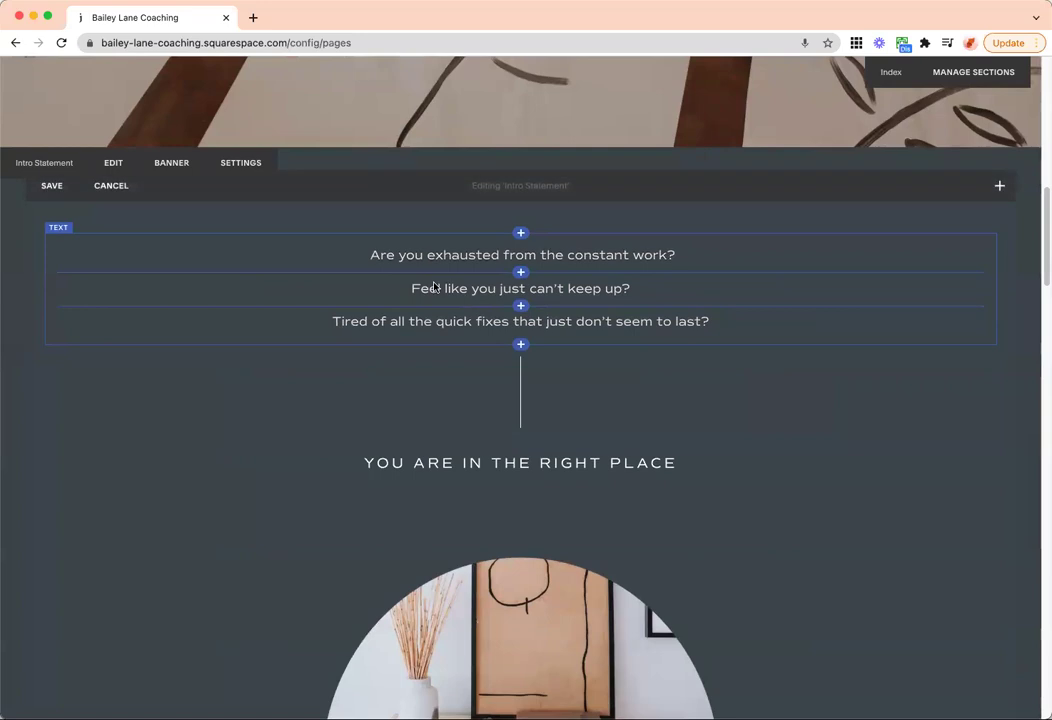
{"action": "triple_click", "coordinate": [434, 288]}
{"action": "key", "text": "super+a"}
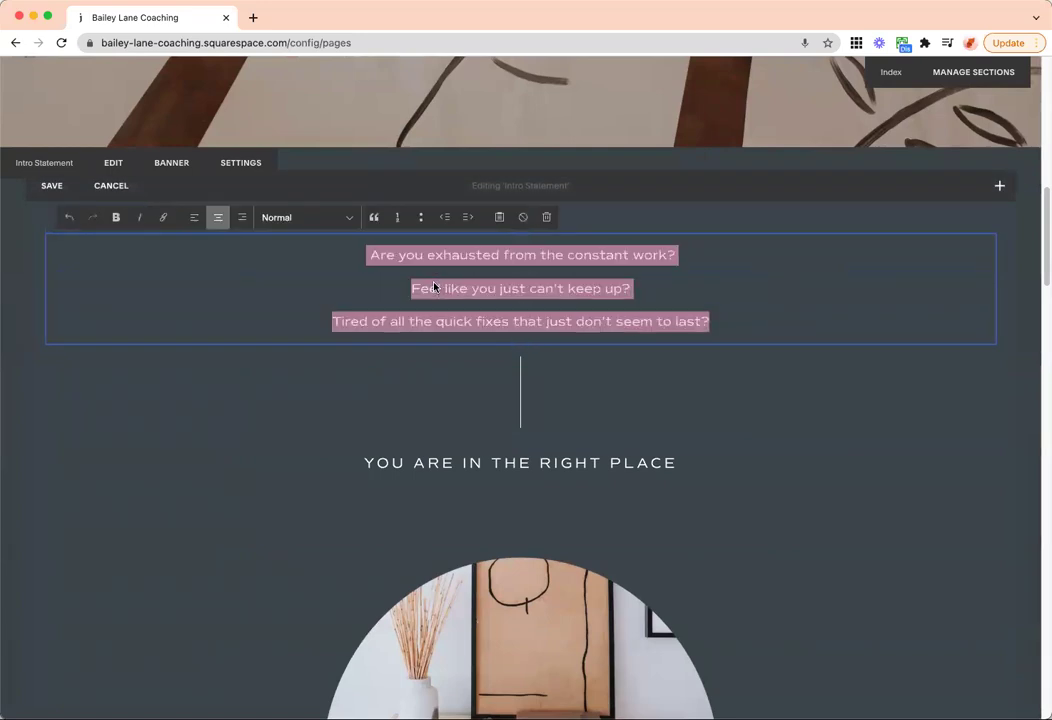
{"action": "left_click", "coordinate": [434, 288]}
{"action": "left_click_drag", "start_coordinate": [716, 317], "coordinate": [290, 233]}
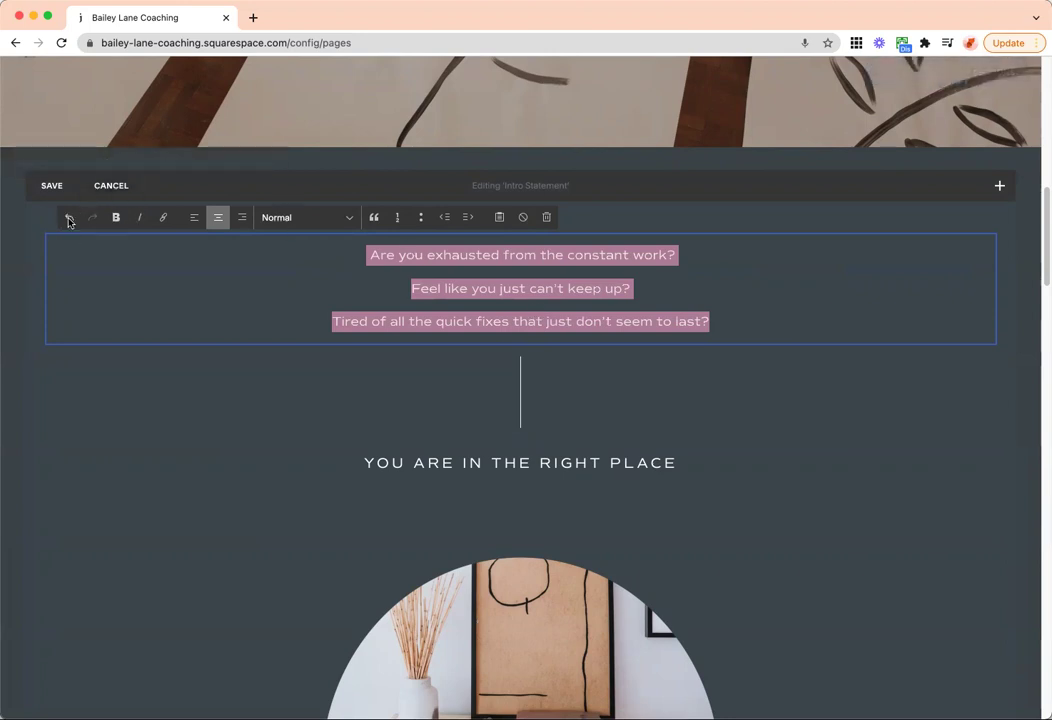
{"action": "left_click", "coordinate": [138, 219]}
{"action": "left_click", "coordinate": [138, 221]}
- Link the three selected question lines to the site's About page (/about) and apply the link
{"action": "left_click", "coordinate": [165, 219]}
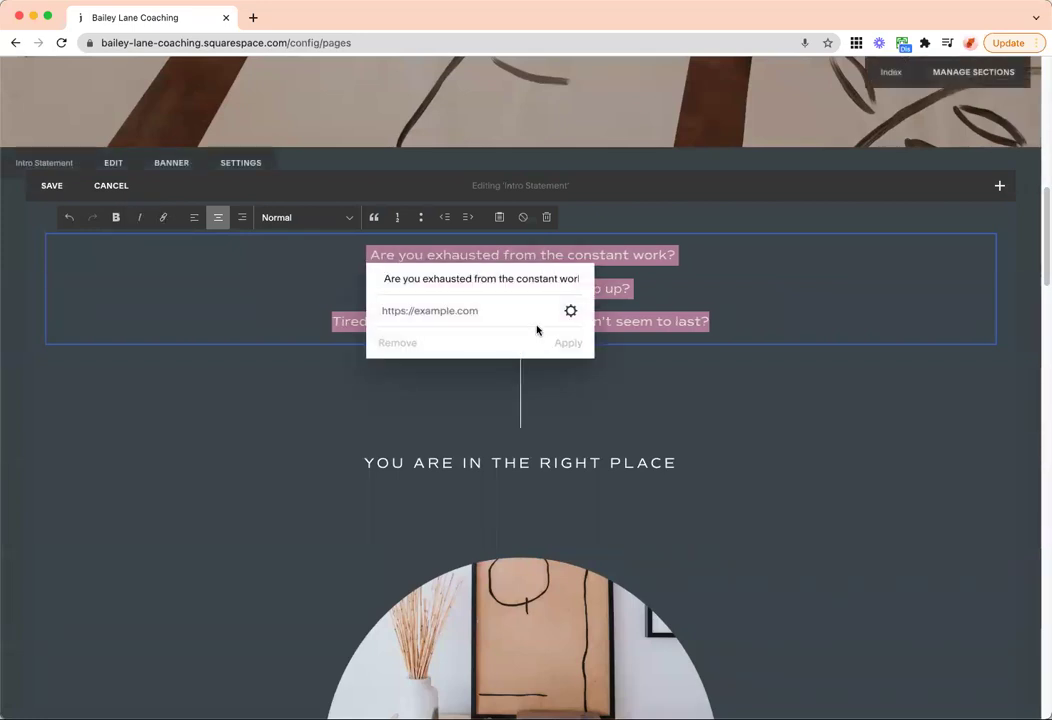
{"action": "left_click", "coordinate": [408, 312]}
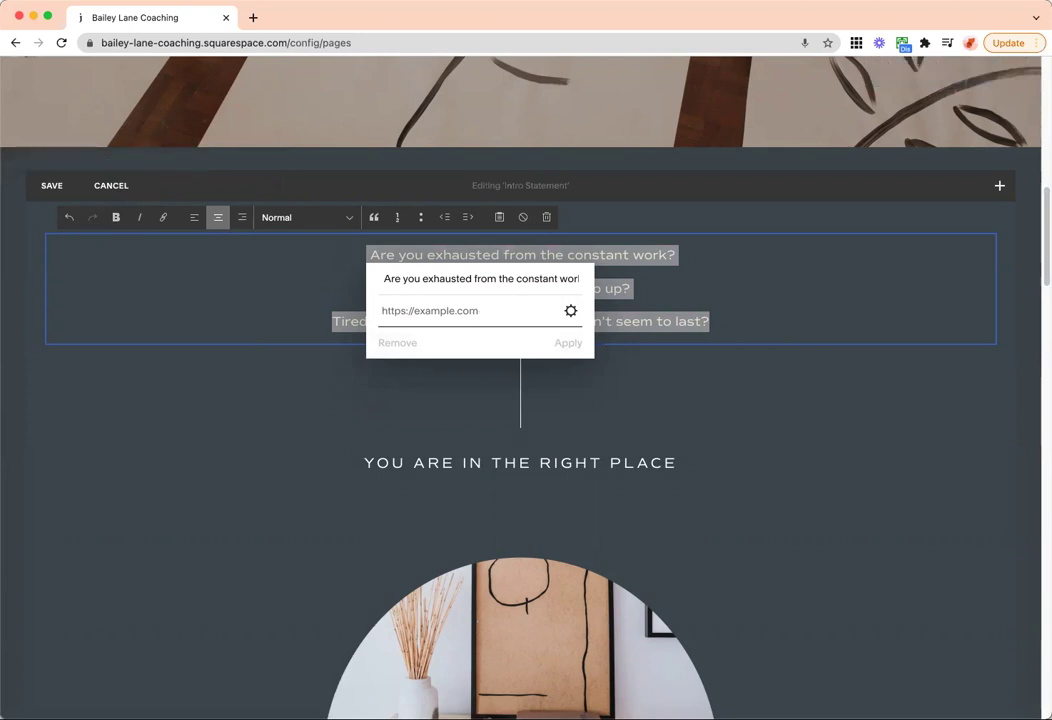
{"action": "type", "text": "abo"}
{"action": "key", "text": "BackSpace"}
{"action": "key", "text": "BackSpace"}
{"action": "key", "text": "BackSpace"}
{"action": "type", "text": "/"}
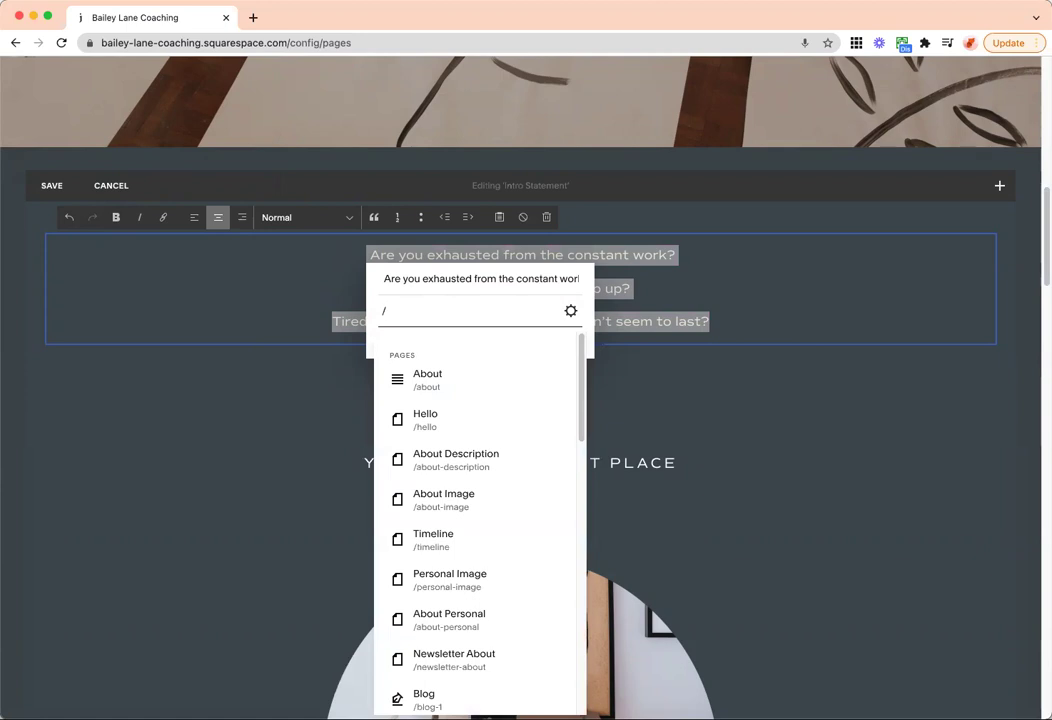
{"action": "scroll", "coordinate": [481, 467], "scroll_direction": "down", "scroll_amount": 3}
{"action": "scroll", "coordinate": [578, 351], "scroll_direction": "up", "scroll_amount": 1}
{"action": "scroll", "coordinate": [470, 370], "scroll_direction": "up", "scroll_amount": 2}
{"action": "left_click", "coordinate": [441, 375]}
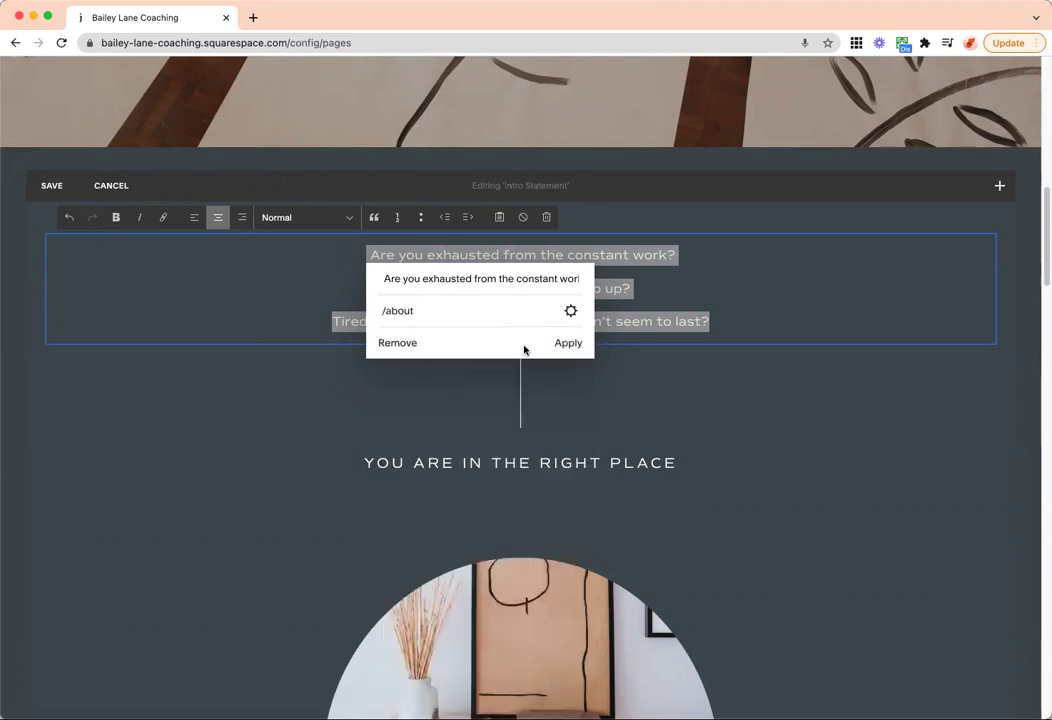
{"action": "left_click", "coordinate": [569, 345]}
{"action": "left_click", "coordinate": [785, 317]}
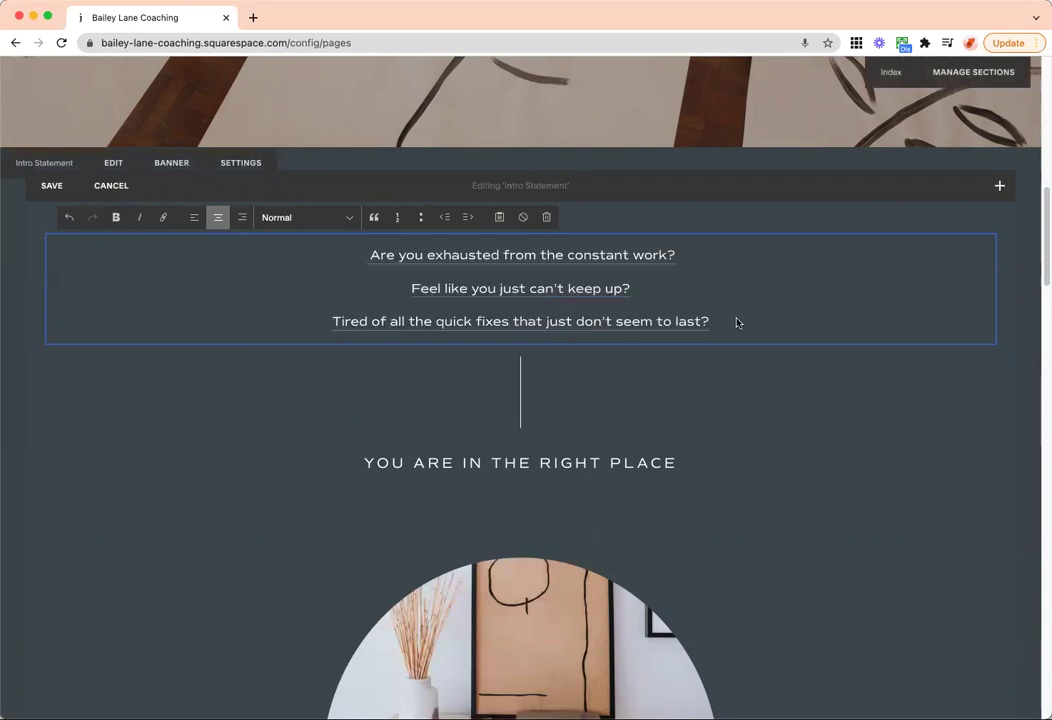
- Remove the /about link from the question lines and discard the edits to the Intro Statement section
{"action": "left_click_drag", "start_coordinate": [359, 256], "coordinate": [775, 328]}
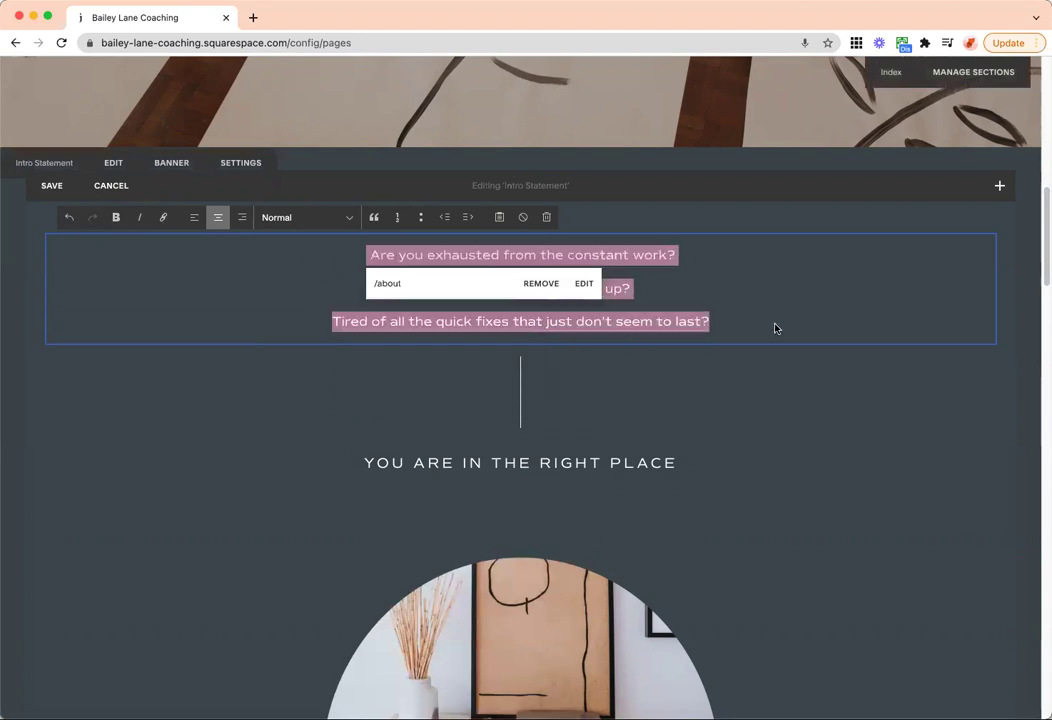
{"action": "left_click", "coordinate": [542, 284]}
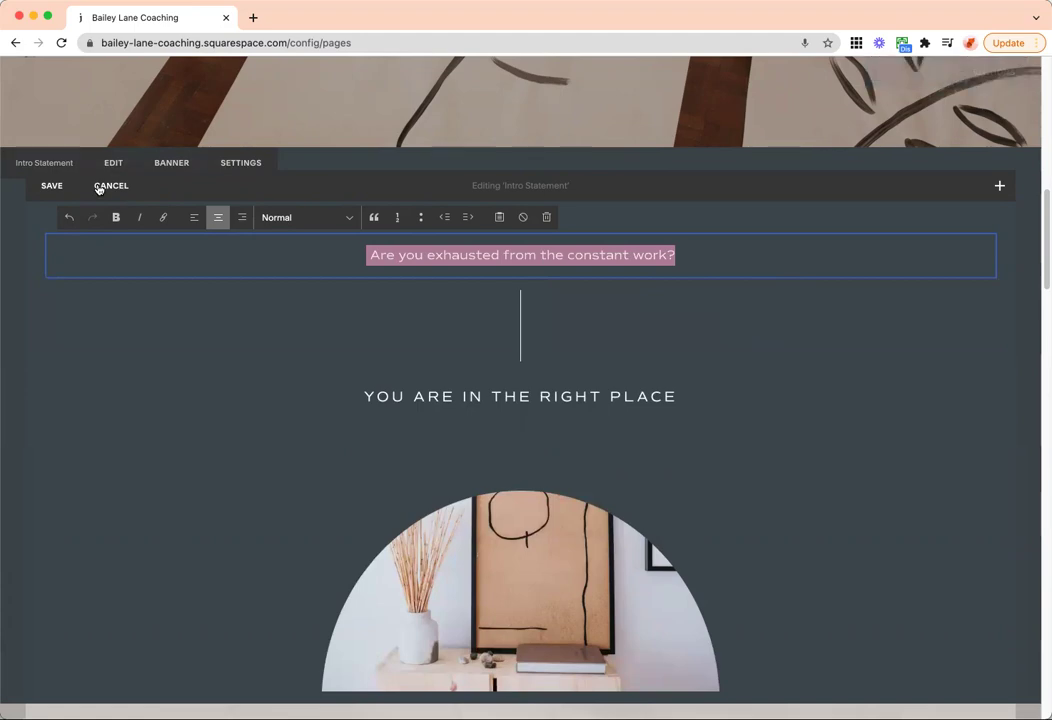
{"action": "left_click", "coordinate": [106, 186]}
{"action": "left_click", "coordinate": [603, 424]}
- Reopen the Intro Statement section for editing and select the line "Feel like you just can't keep up?"
{"action": "scroll", "coordinate": [470, 300], "scroll_direction": "up", "scroll_amount": 6}
{"action": "scroll", "coordinate": [475, 438], "scroll_direction": "down", "scroll_amount": 2}
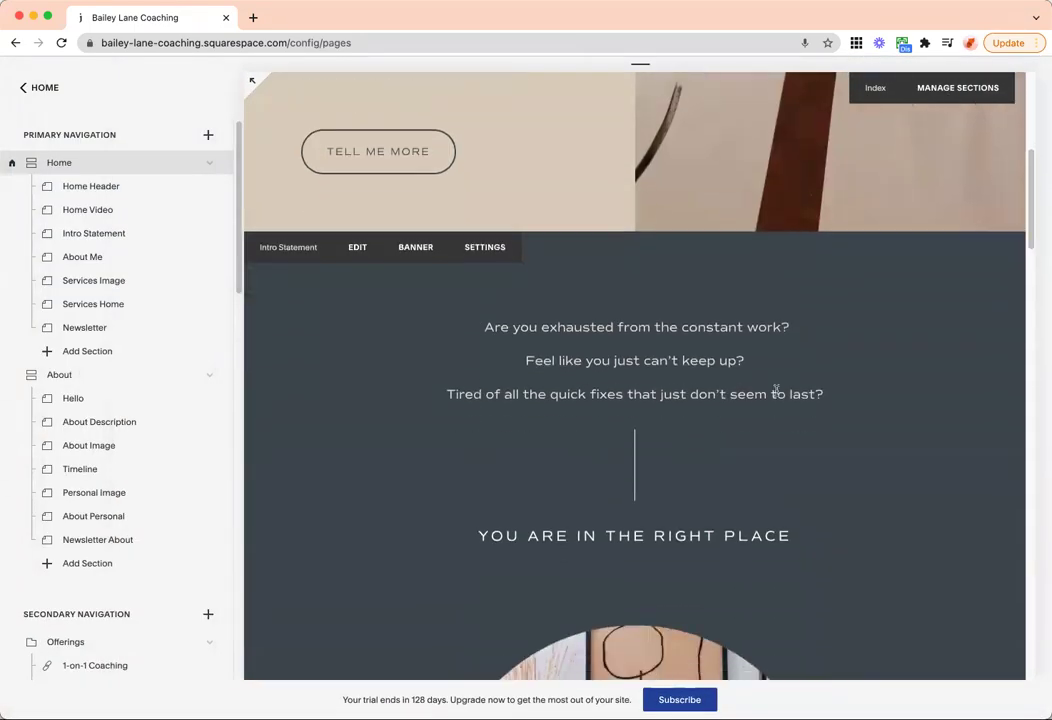
{"action": "left_click", "coordinate": [360, 247]}
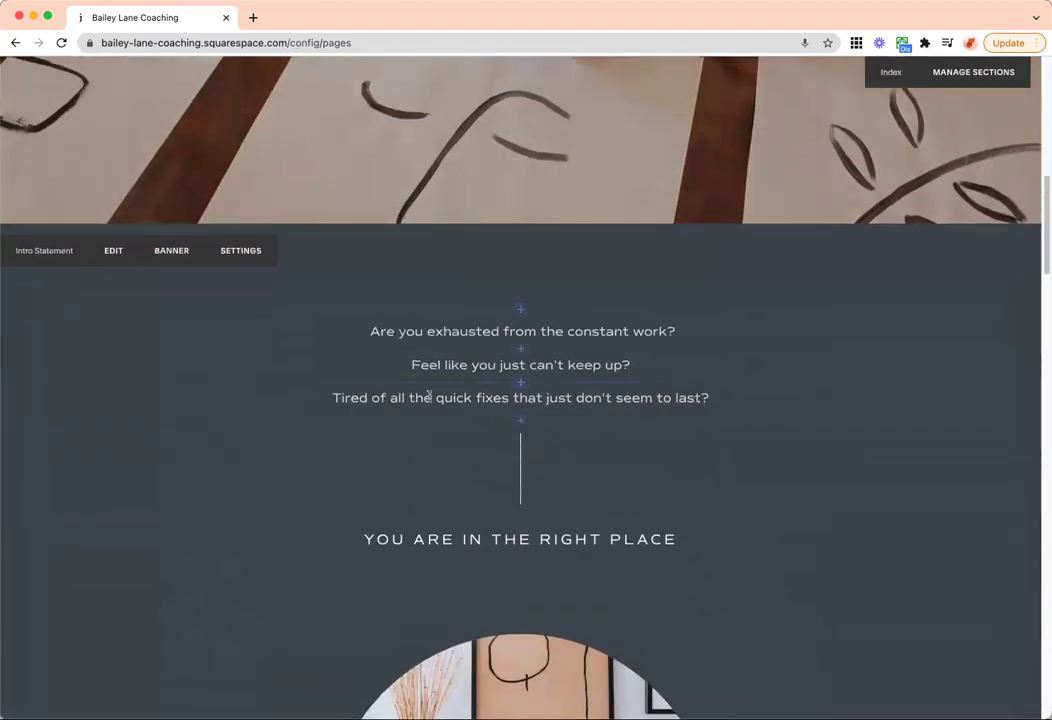
{"action": "triple_click", "coordinate": [440, 345]}
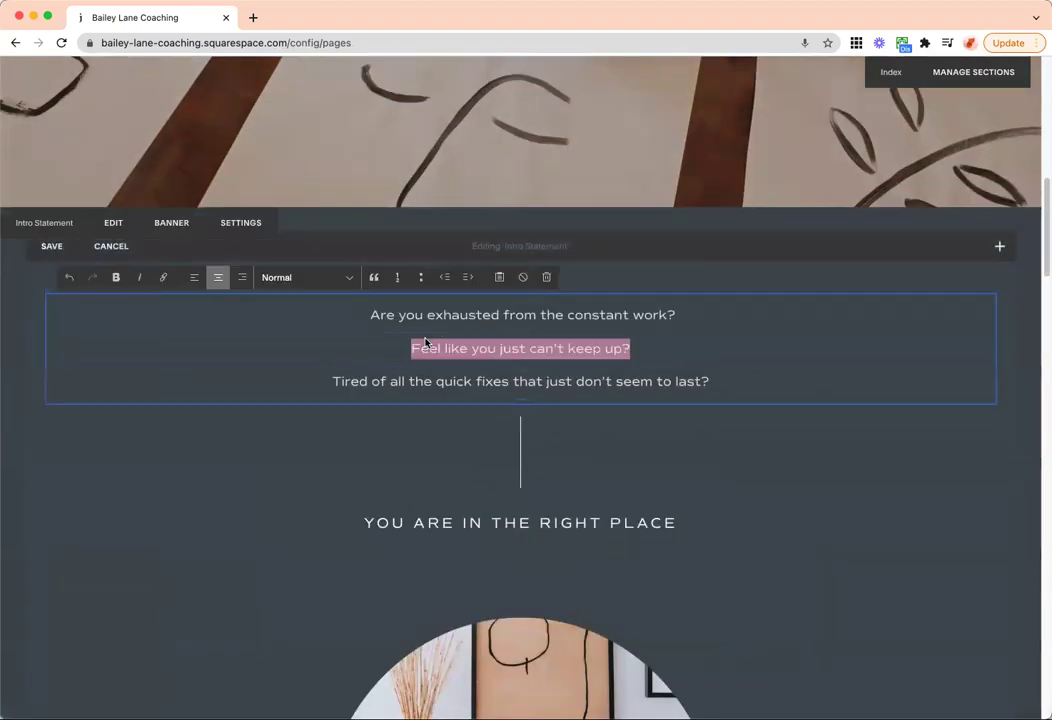
- Try the Heading 1, Heading 2 and Heading 3 styles on the selected line, then set it back to Normal
{"action": "left_click", "coordinate": [340, 278]}
{"action": "left_click", "coordinate": [339, 299]}
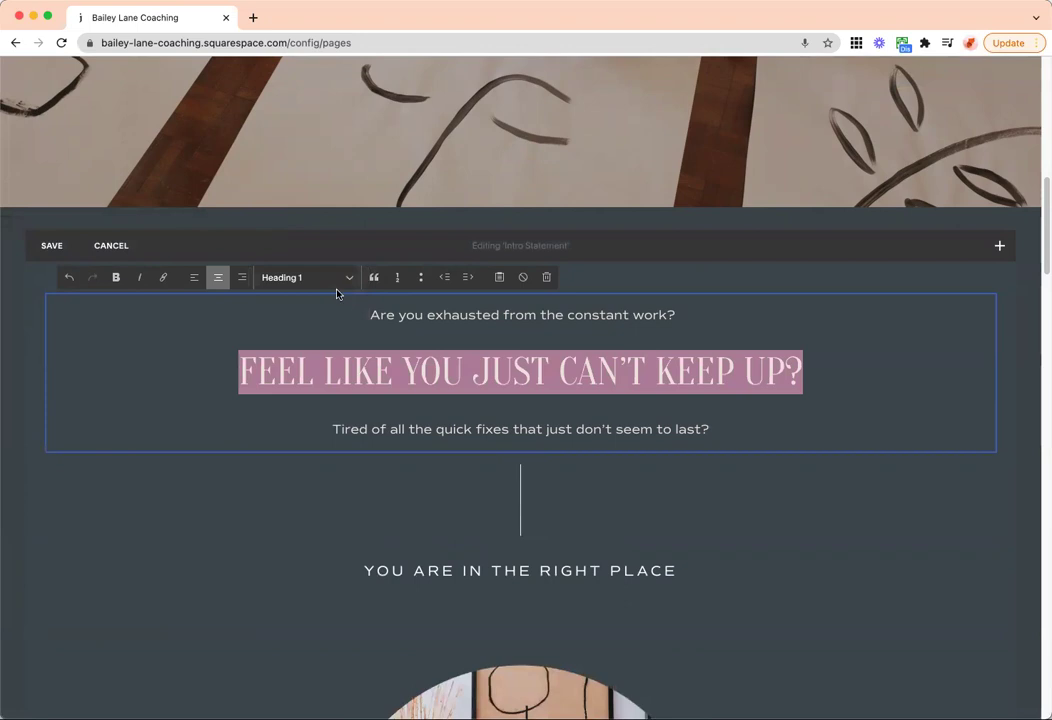
{"action": "left_click", "coordinate": [340, 278]}
{"action": "left_click", "coordinate": [339, 296]}
{"action": "left_click", "coordinate": [340, 278]}
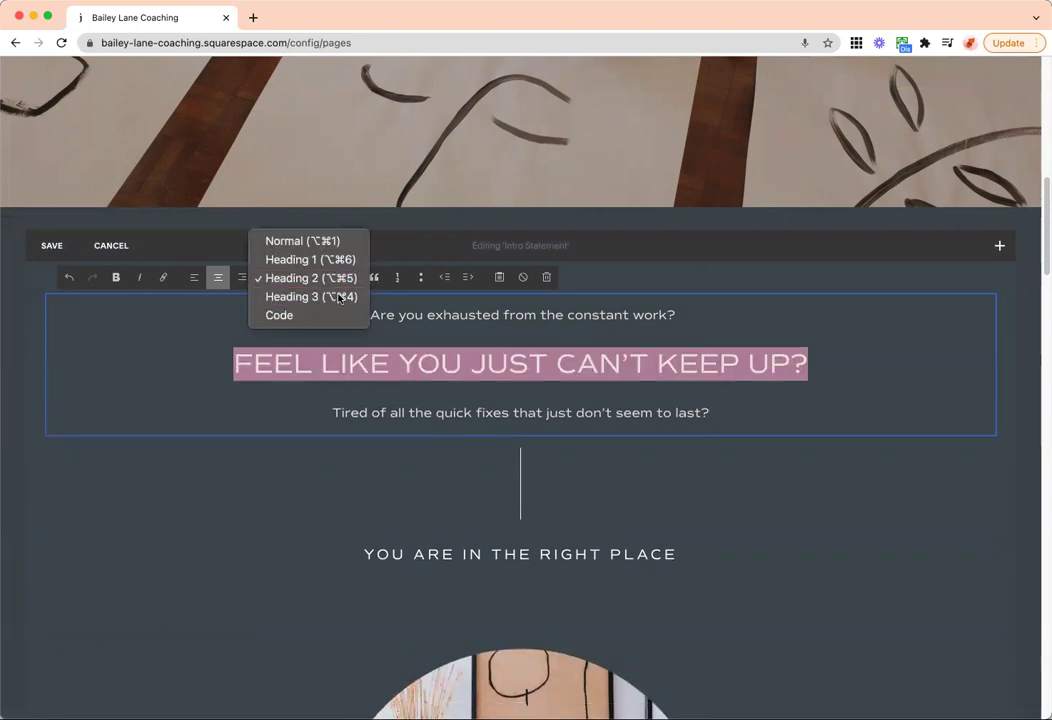
{"action": "left_click", "coordinate": [340, 297]}
{"action": "left_click", "coordinate": [333, 282]}
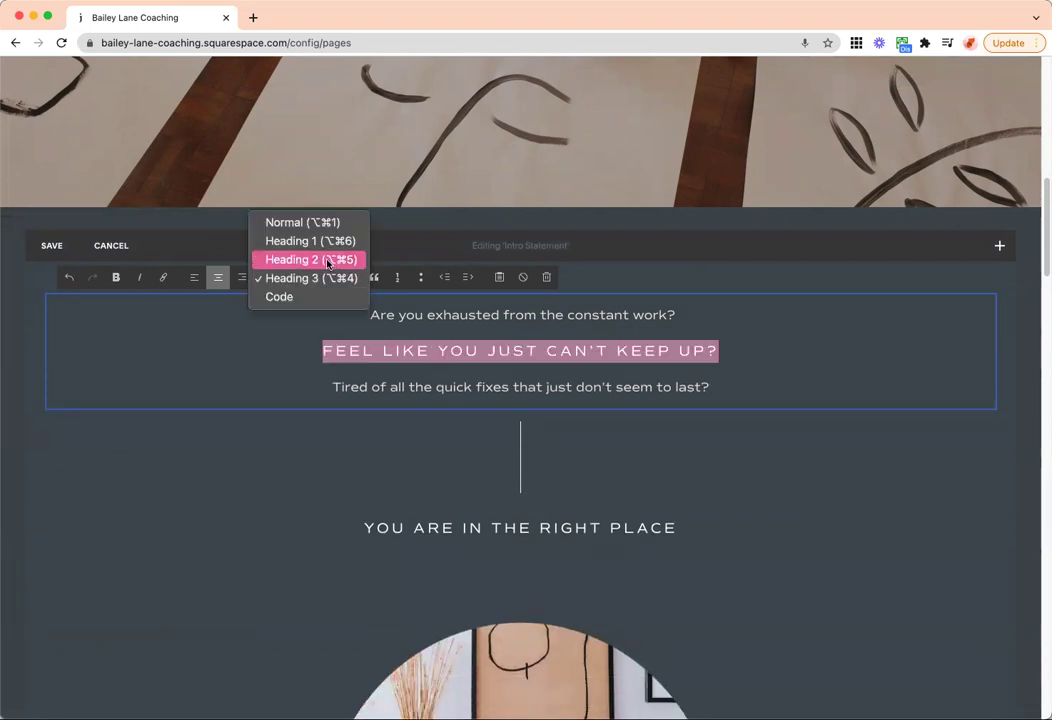
{"action": "left_click", "coordinate": [290, 221]}
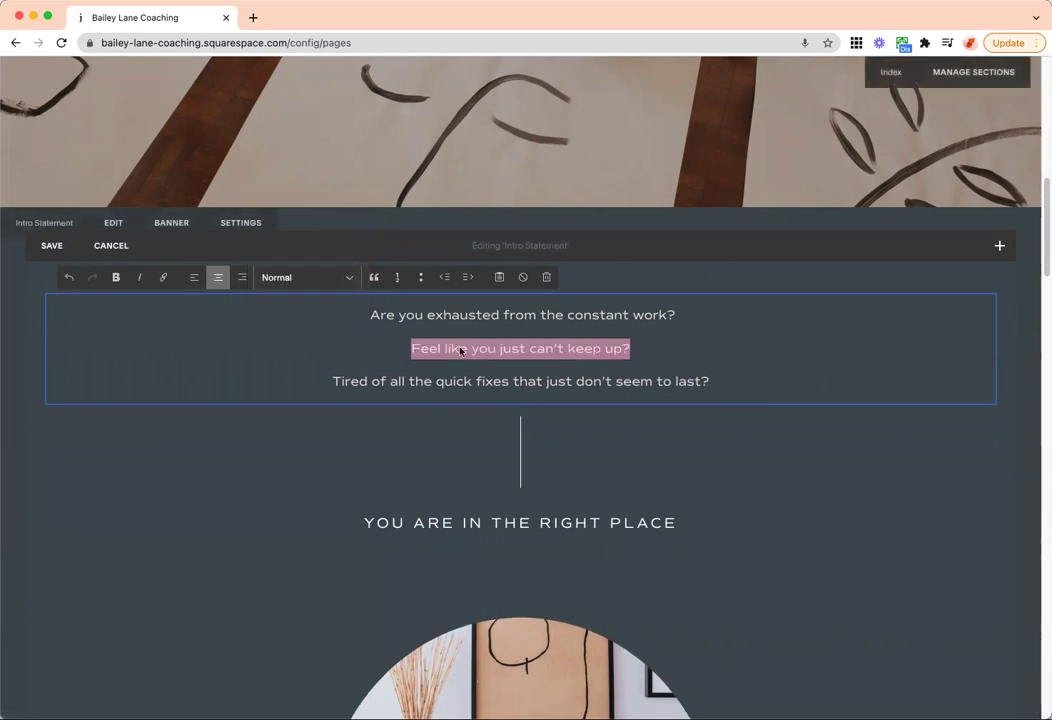
- Try quote, numbered list and bulleted list formatting on the selected line, turning each one off again
{"action": "left_click", "coordinate": [375, 278]}
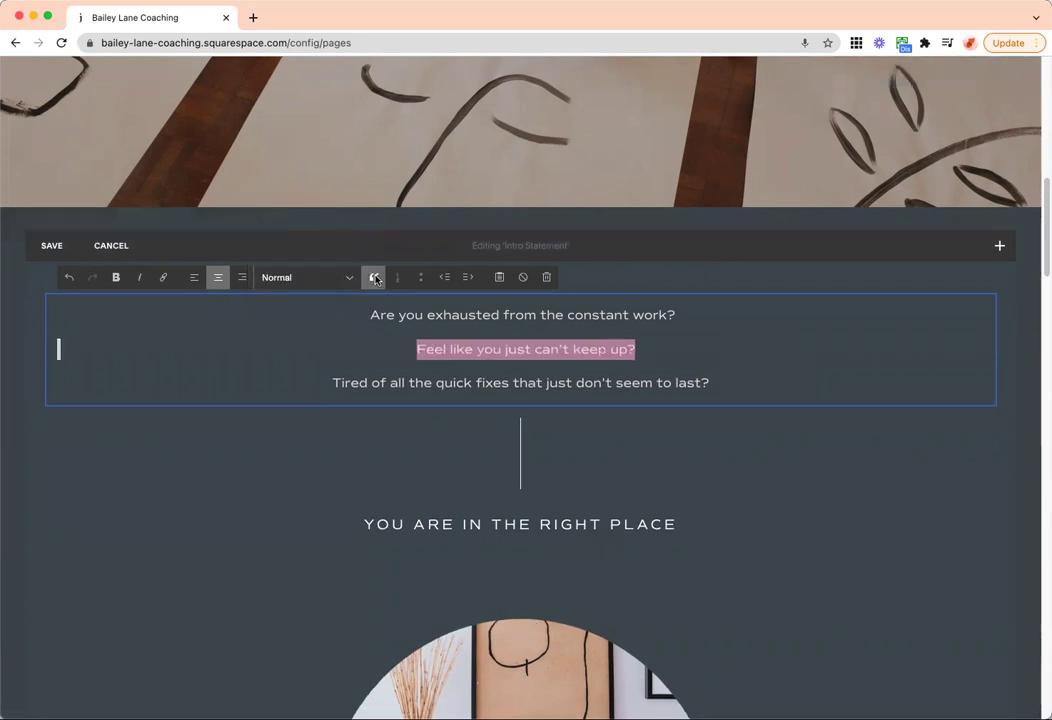
{"action": "left_click", "coordinate": [375, 278]}
{"action": "left_click", "coordinate": [397, 278]}
{"action": "left_click", "coordinate": [397, 278]}
{"action": "left_click", "coordinate": [418, 278]}
{"action": "left_click", "coordinate": [418, 278]}
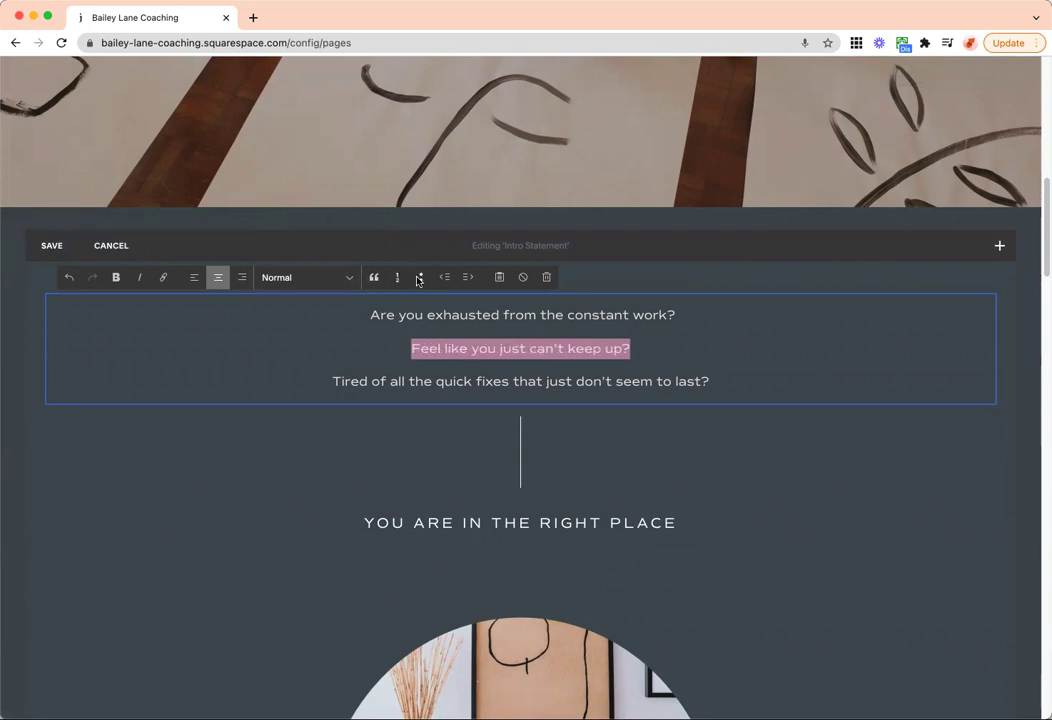
- Try indenting and outdenting the line "Feel like you just can't keep up?", and select the Code block beneath the questions
{"action": "left_click", "coordinate": [466, 279]}
{"action": "left_click", "coordinate": [444, 277]}
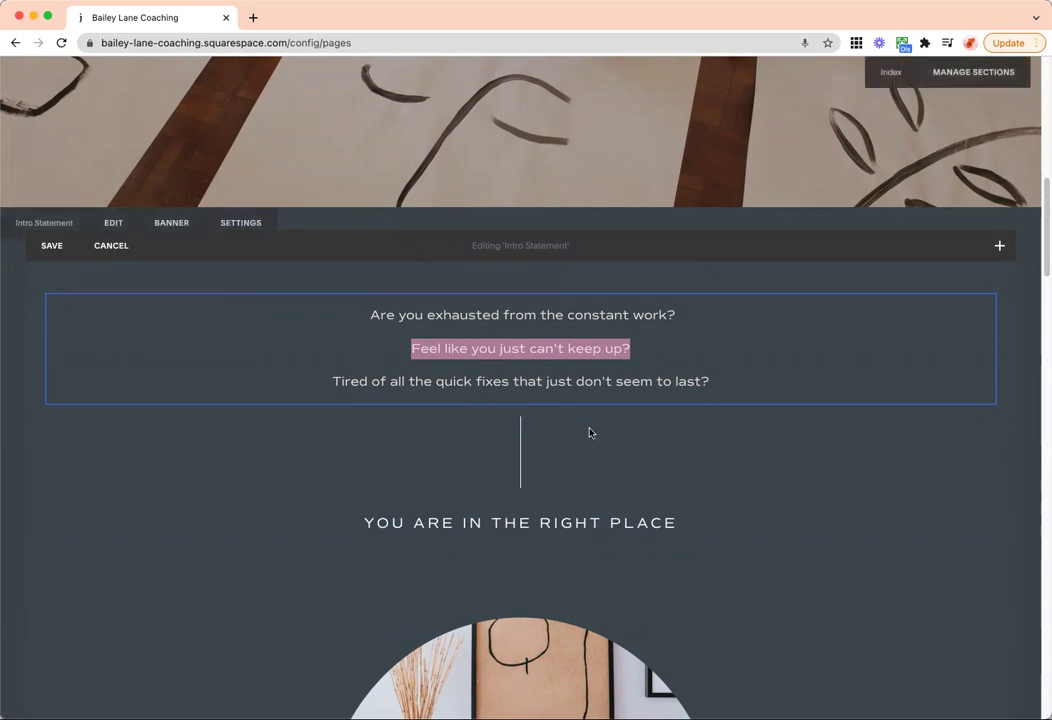
{"action": "scroll", "coordinate": [416, 347], "scroll_direction": "down", "scroll_amount": 2}
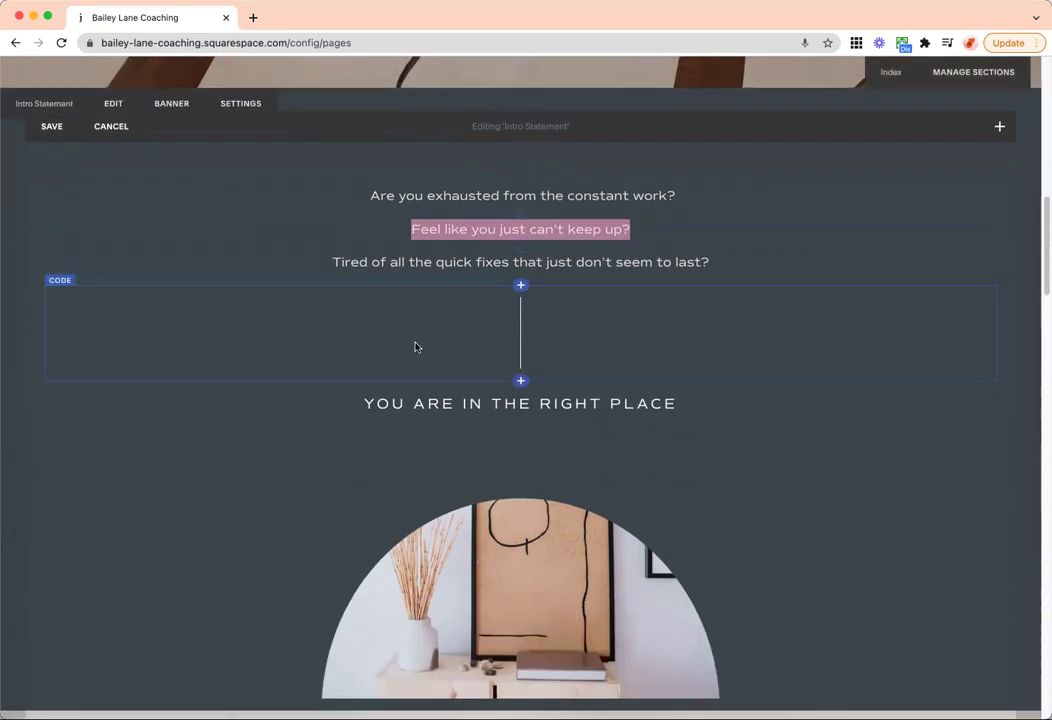
{"action": "left_click", "coordinate": [432, 345]}
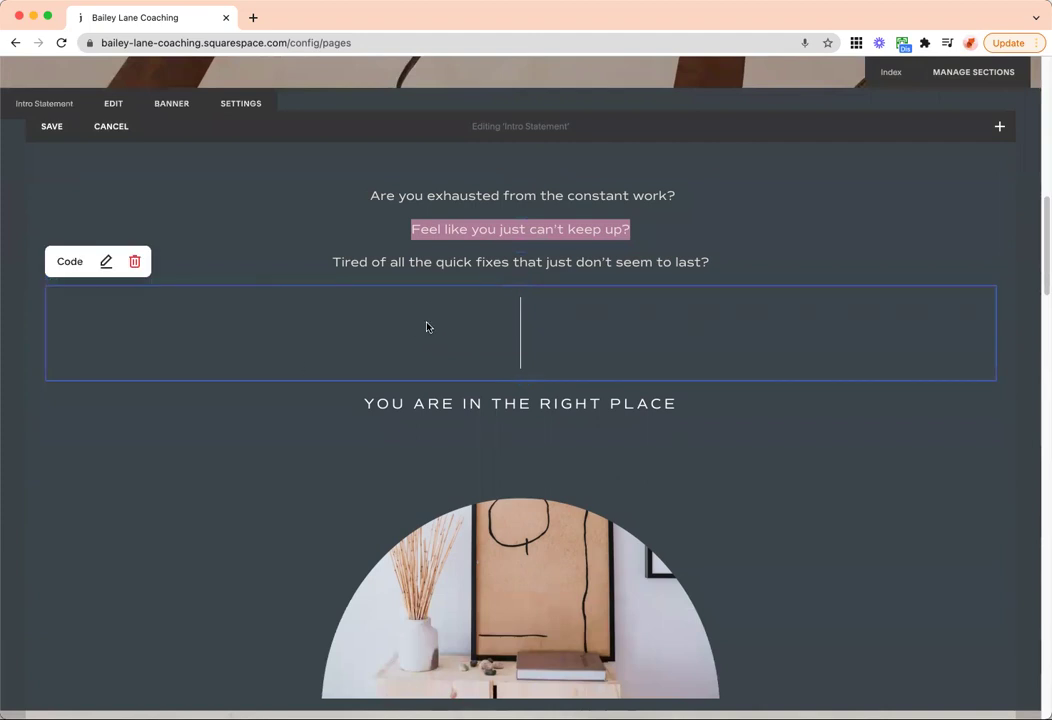
{"action": "scroll", "coordinate": [427, 327], "scroll_direction": "down", "scroll_amount": 2}
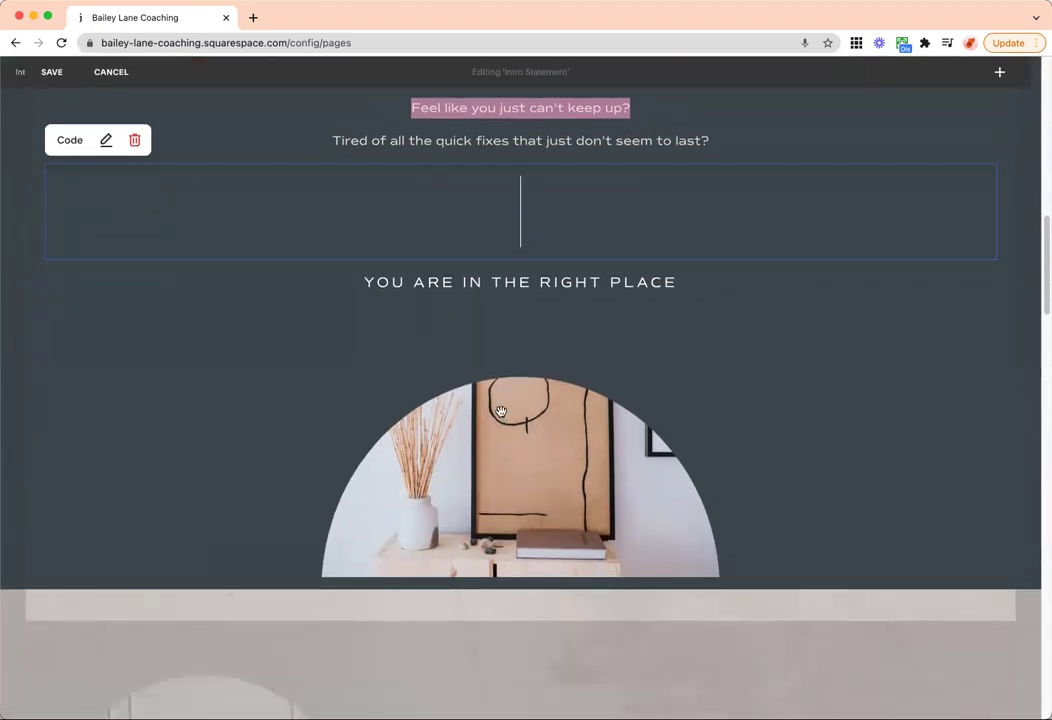
- Remove the arched image from the Intro Statement section and browse My Library for a replacement
{"action": "left_click", "coordinate": [510, 476]}
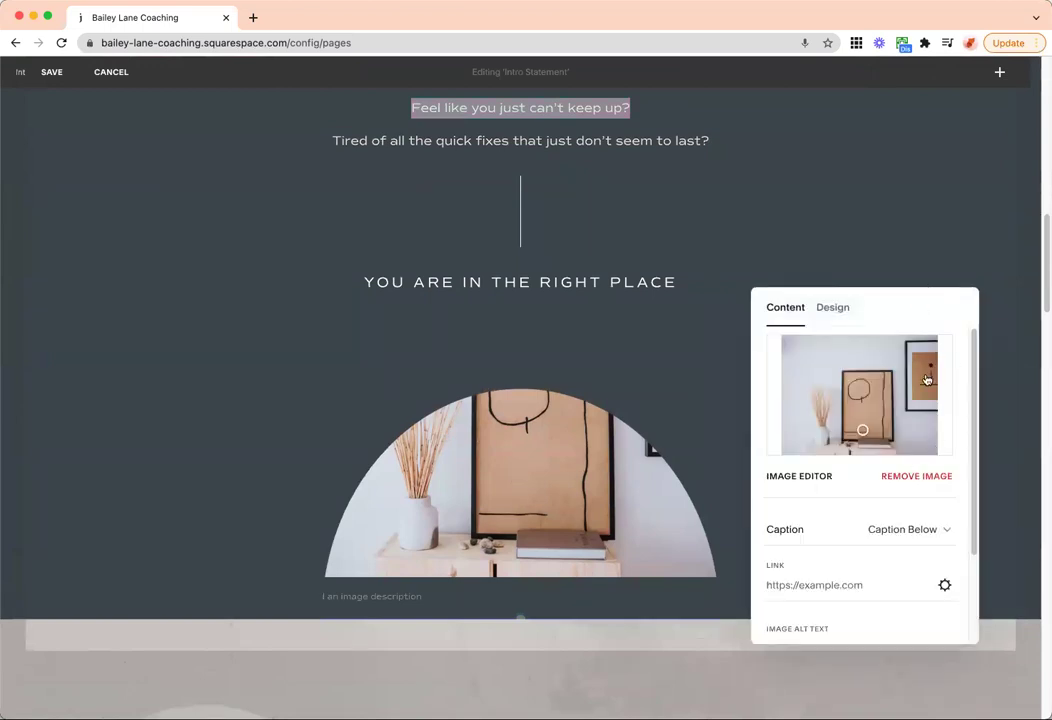
{"action": "left_click", "coordinate": [929, 482]}
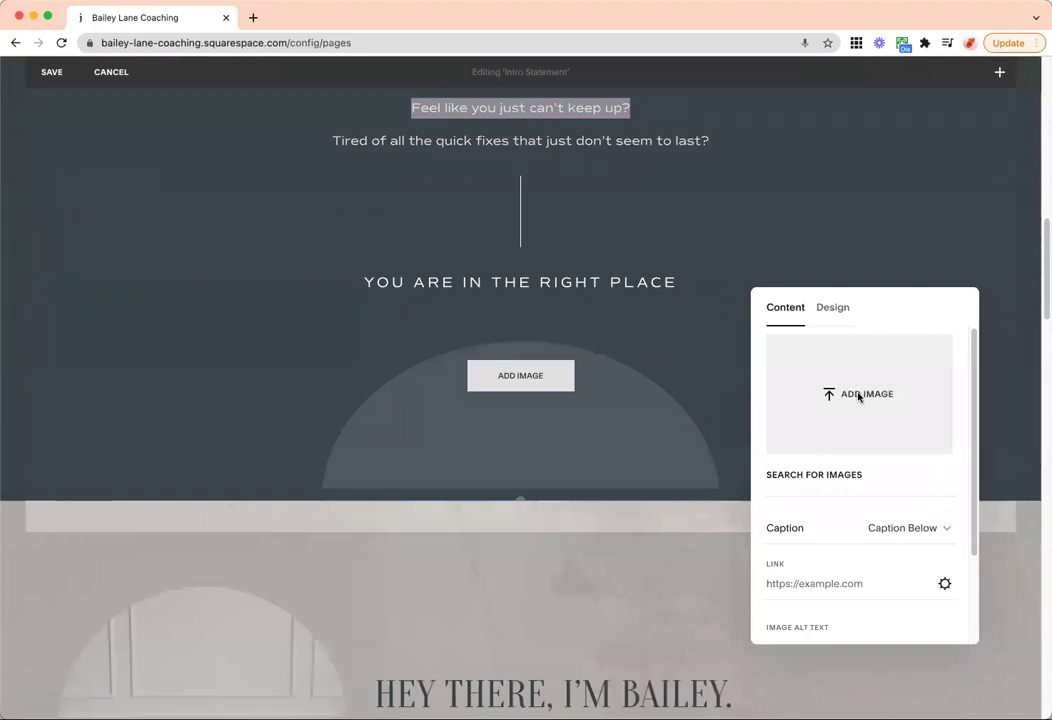
{"action": "left_click", "coordinate": [846, 476]}
{"action": "scroll", "coordinate": [407, 378], "scroll_direction": "down", "scroll_amount": 12}
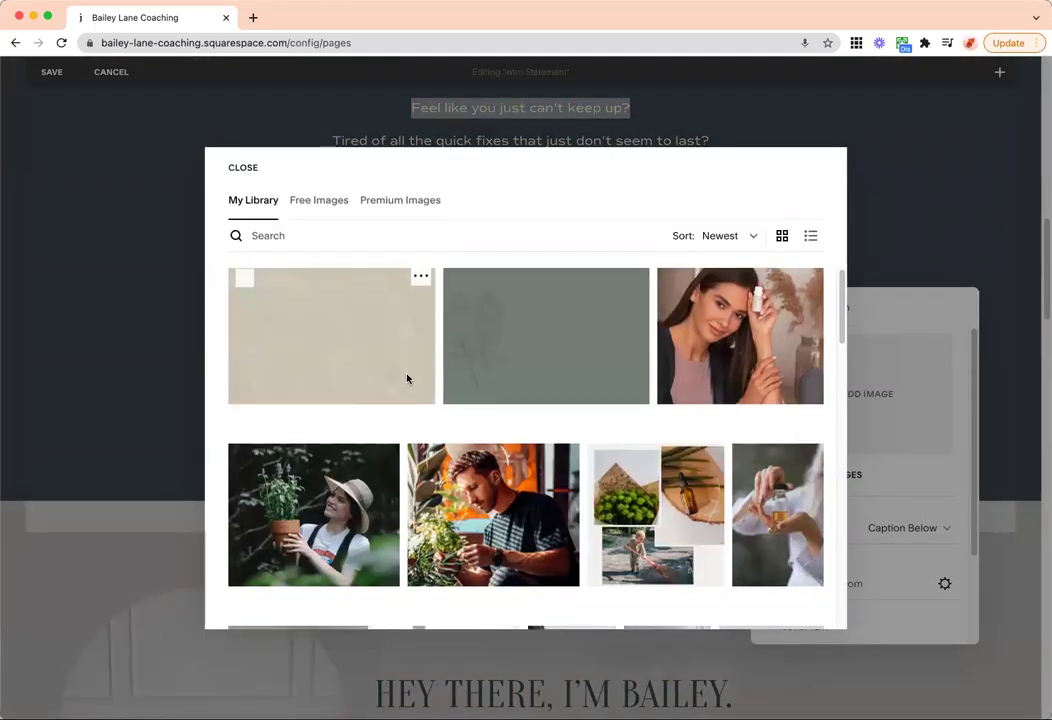
{"action": "scroll", "coordinate": [601, 372], "scroll_direction": "up", "scroll_amount": 12}
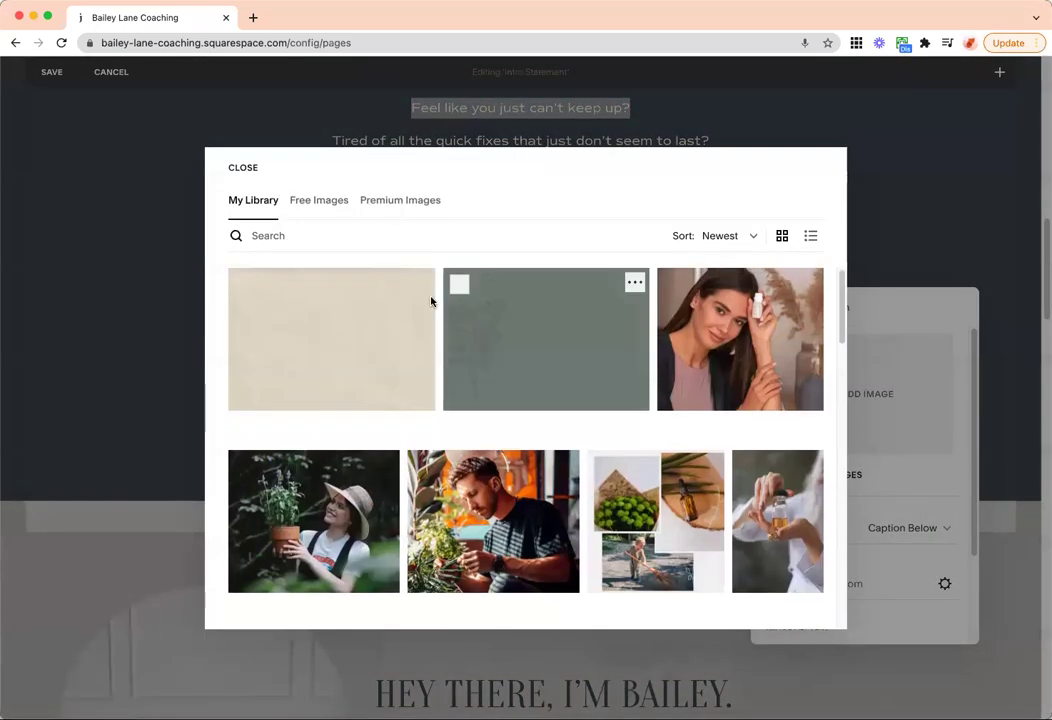
- Browse the free stock images, search them for "tree" and look through the pictures
{"action": "left_click", "coordinate": [318, 200]}
{"action": "scroll", "coordinate": [487, 339], "scroll_direction": "down", "scroll_amount": 15}
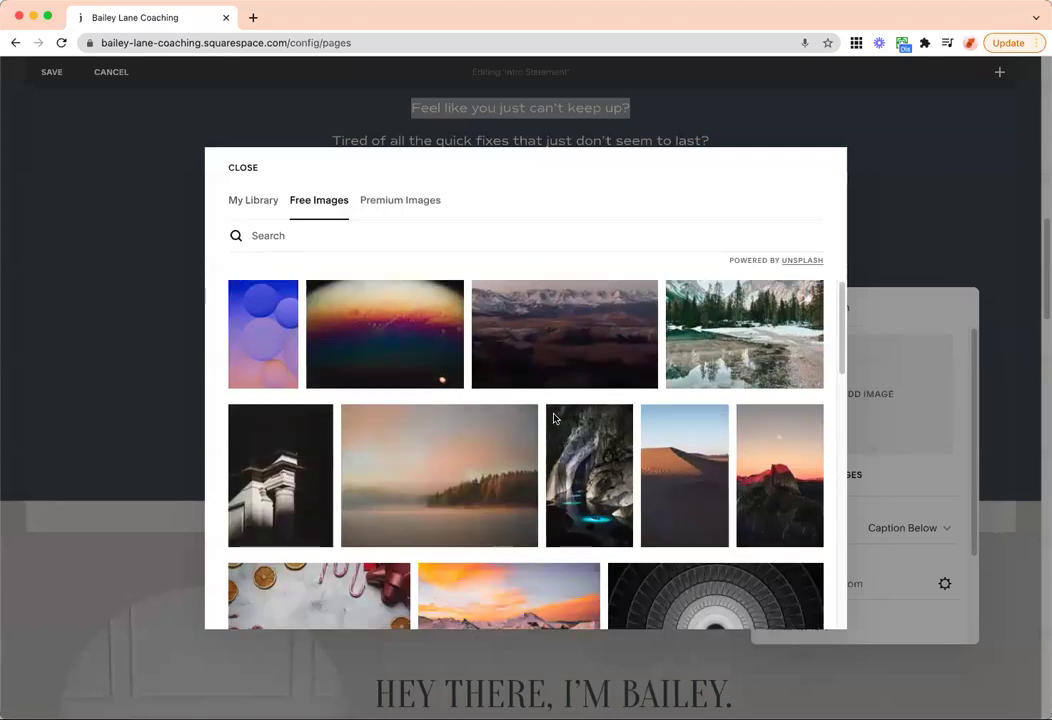
{"action": "scroll", "coordinate": [555, 415], "scroll_direction": "up", "scroll_amount": 6}
{"action": "scroll", "coordinate": [559, 410], "scroll_direction": "up", "scroll_amount": 10}
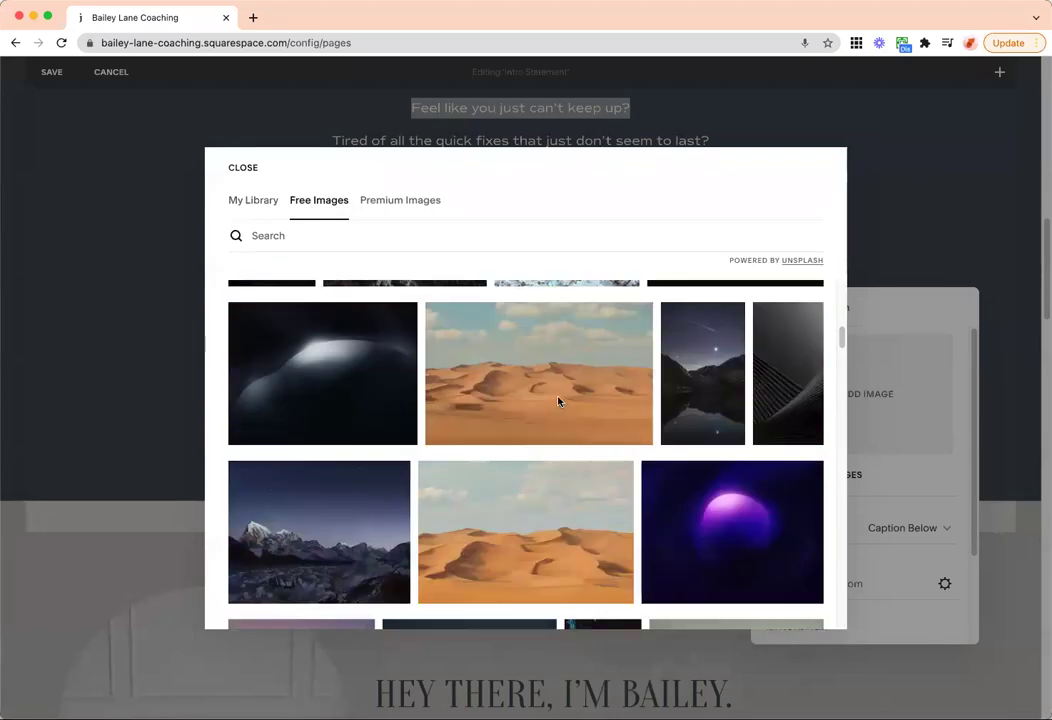
{"action": "left_click", "coordinate": [417, 246]}
{"action": "type", "text": "tree"}
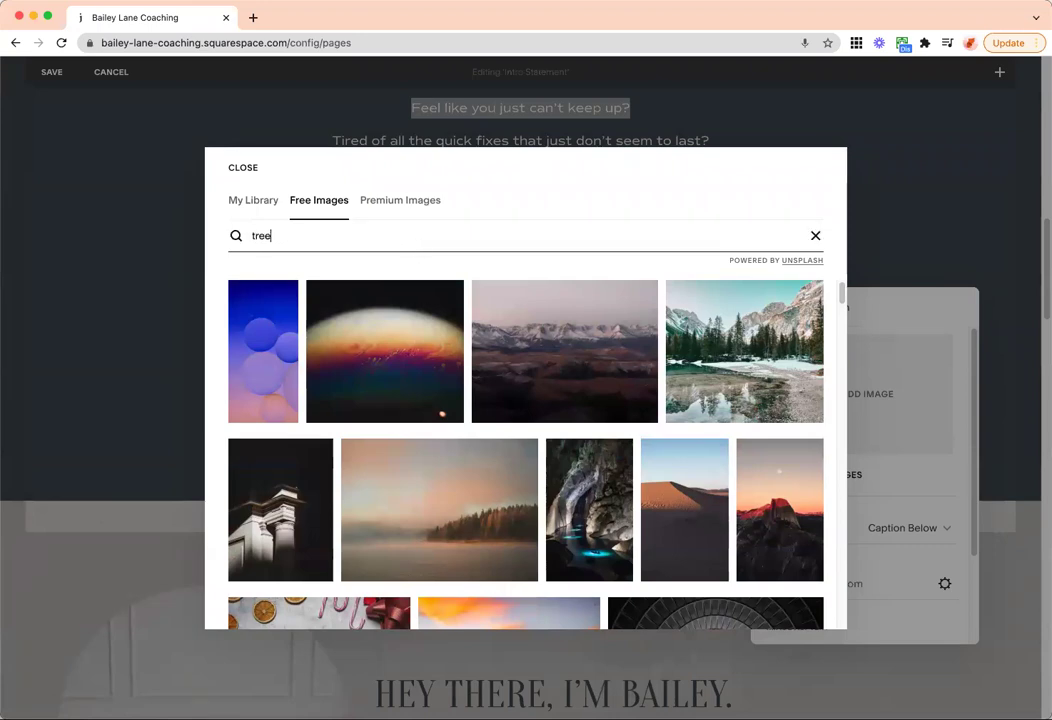
{"action": "scroll", "coordinate": [409, 400], "scroll_direction": "down", "scroll_amount": 15}
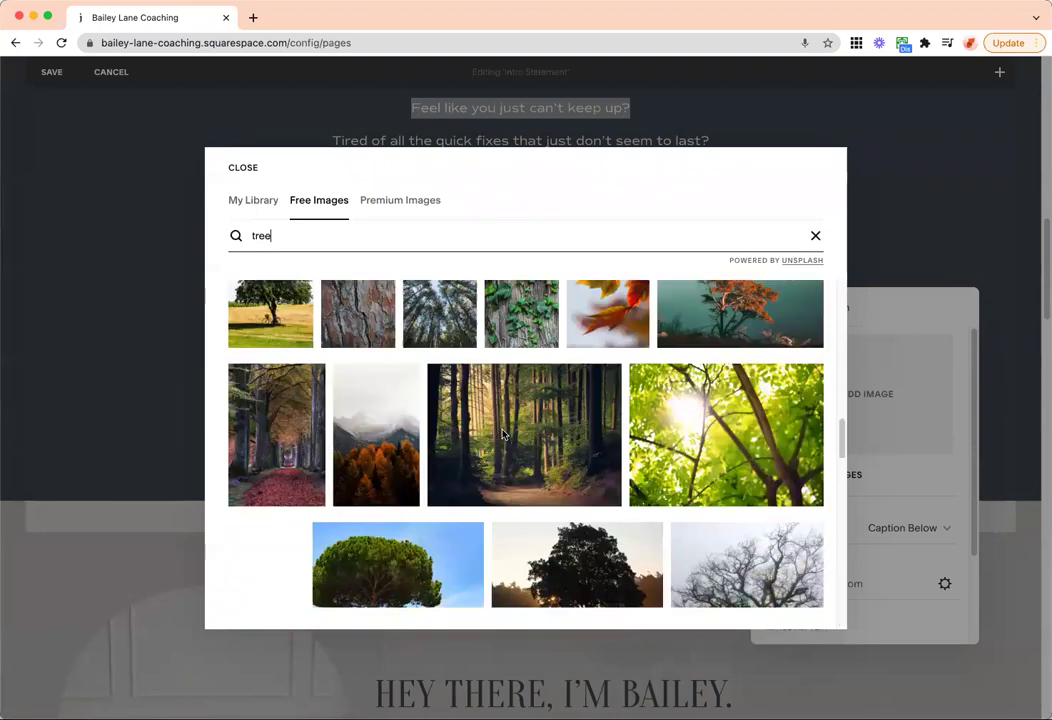
{"action": "scroll", "coordinate": [409, 373], "scroll_direction": "up", "scroll_amount": 15}
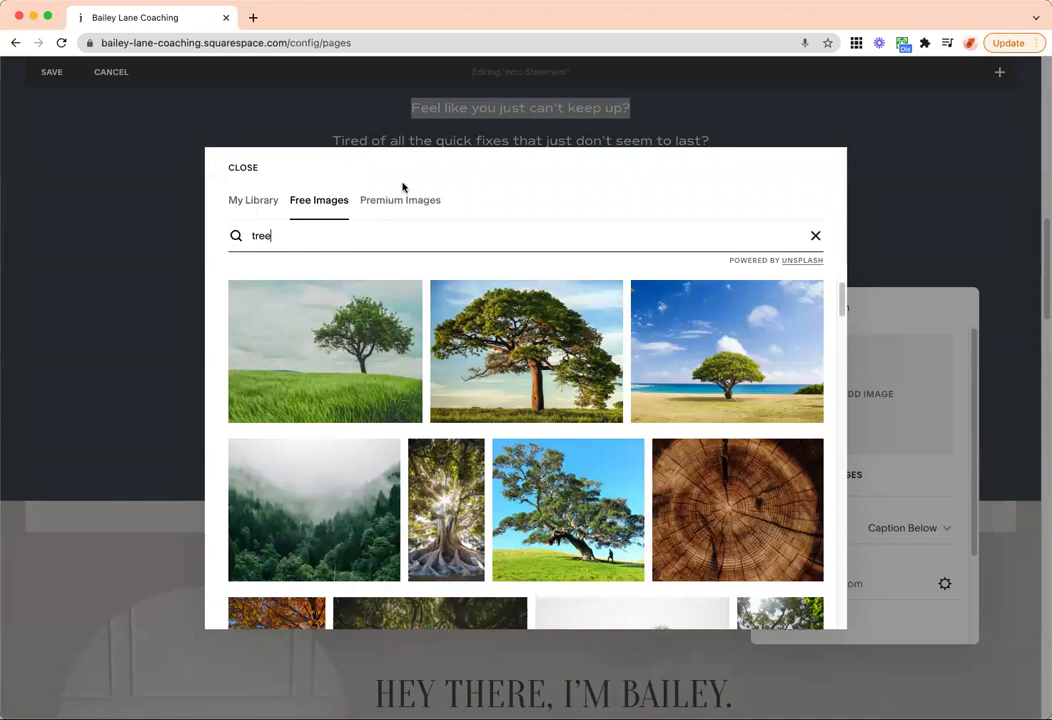
- Look through the premium images, leave the image picker and discard the edits to the Intro Statement section
{"action": "left_click", "coordinate": [401, 200]}
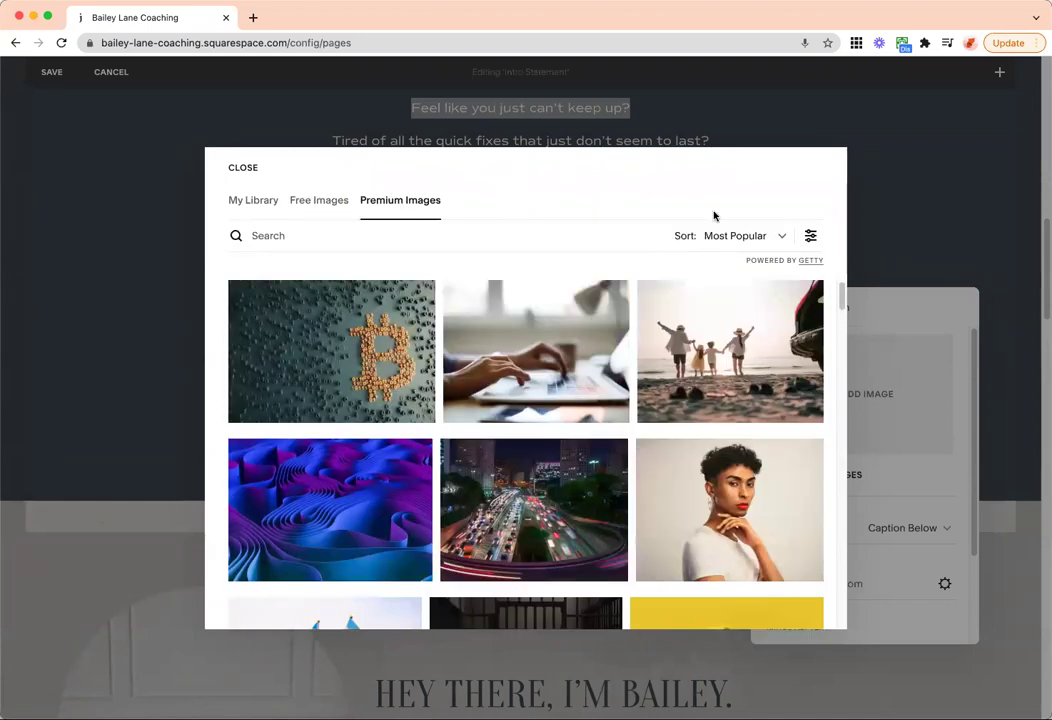
{"action": "scroll", "coordinate": [479, 427], "scroll_direction": "down", "scroll_amount": 5}
{"action": "left_click", "coordinate": [243, 169]}
{"action": "left_click", "coordinate": [111, 72]}
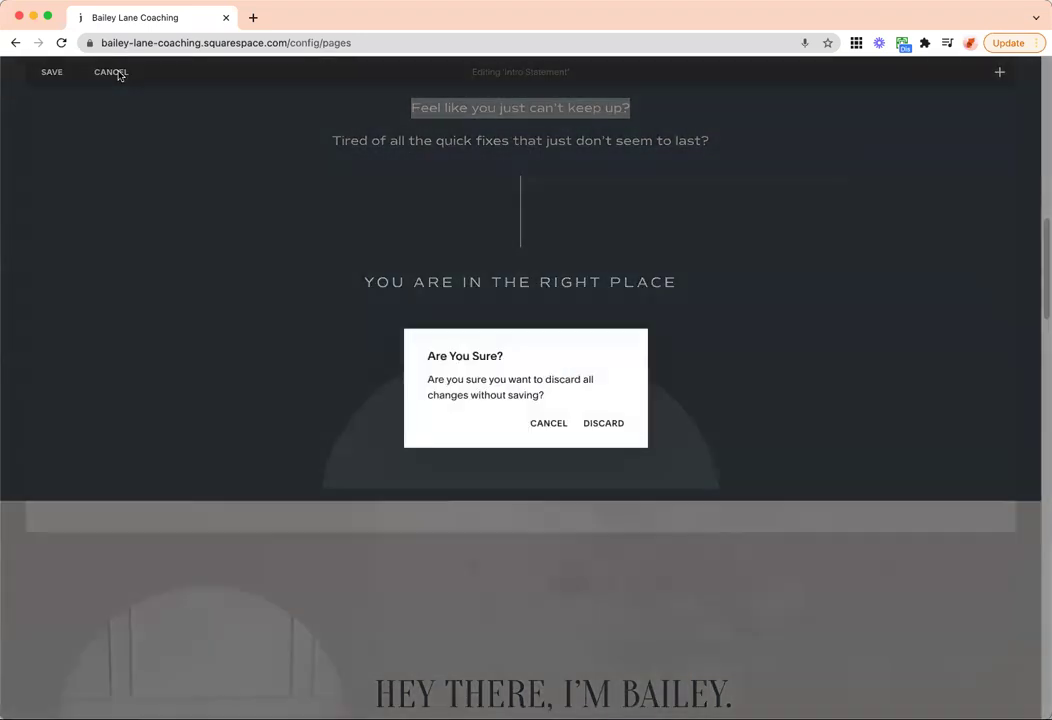
{"action": "left_click", "coordinate": [606, 424]}
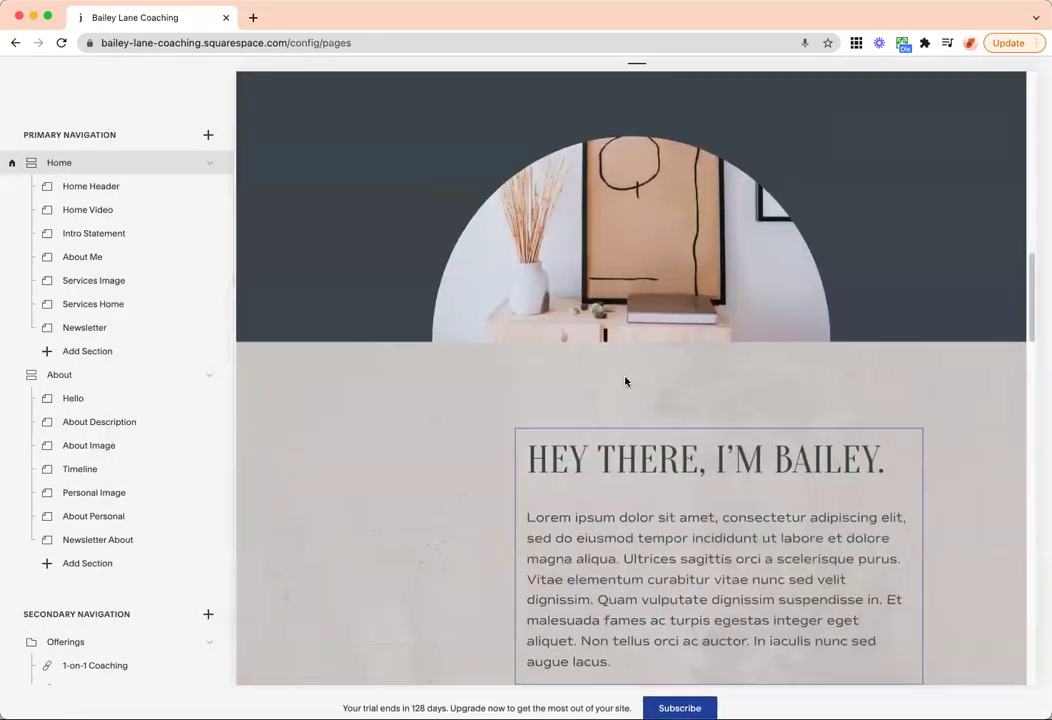
- Open the About Me section for editing and view the content and design options of its "More about me" button
{"action": "left_click", "coordinate": [625, 381]}
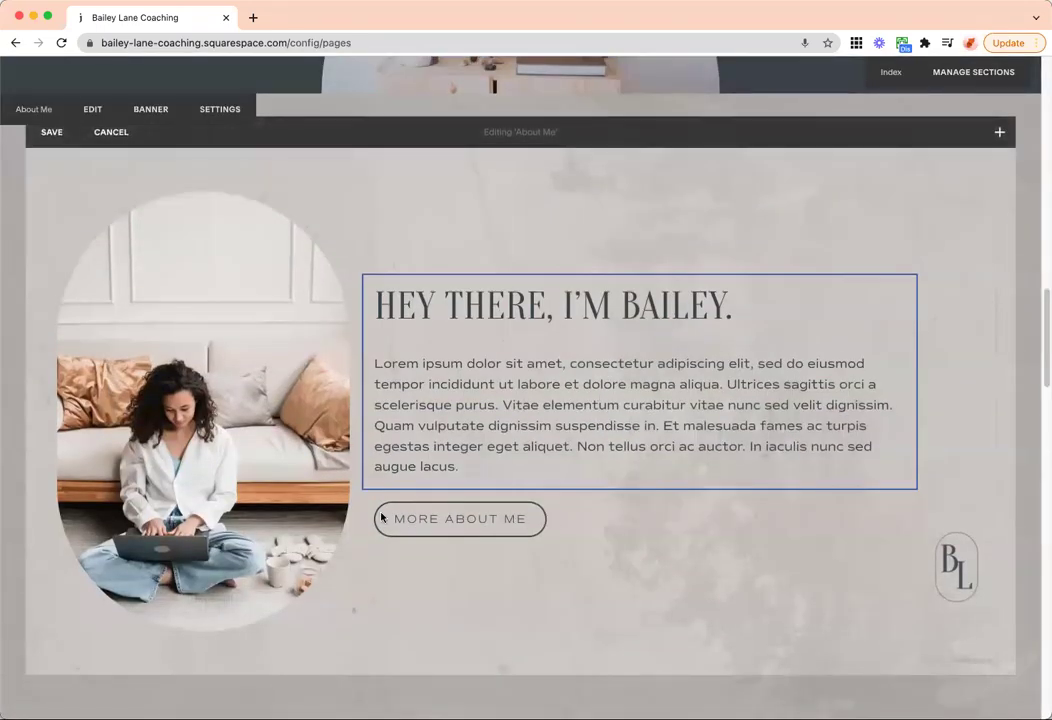
{"action": "left_click", "coordinate": [465, 528]}
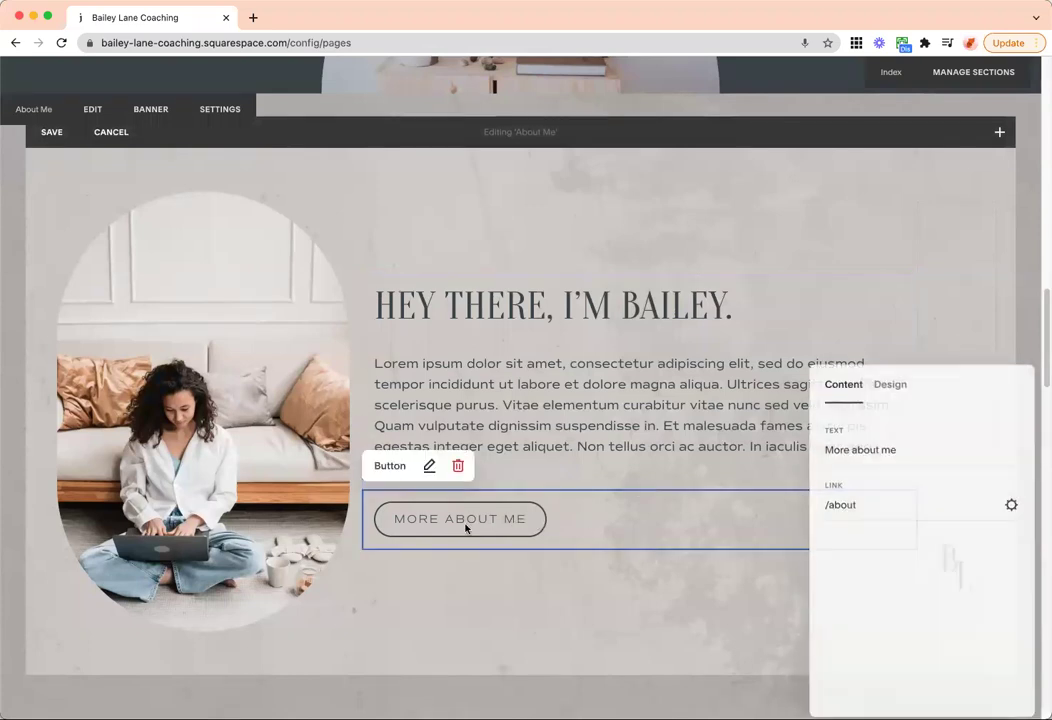
{"action": "right_click", "coordinate": [875, 515]}
{"action": "left_click", "coordinate": [859, 403]}
{"action": "left_click", "coordinate": [890, 383]}
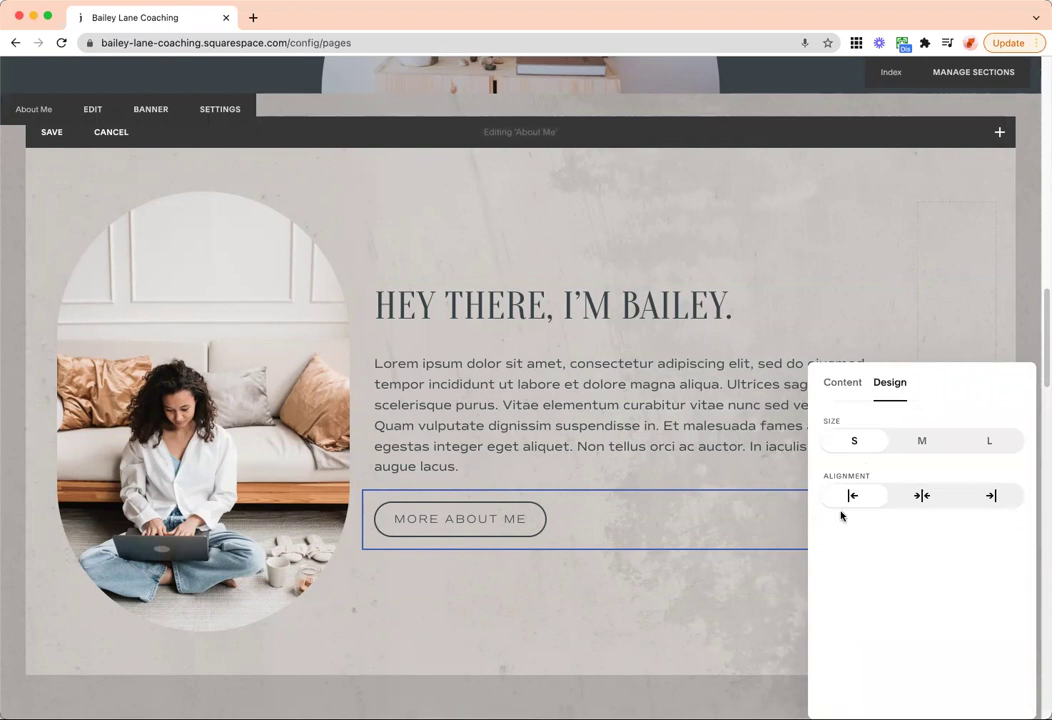
- Try the medium size on the "More about me" button, set it back to small and save the About Me section
{"action": "left_click", "coordinate": [918, 440]}
{"action": "left_click", "coordinate": [857, 441]}
{"action": "left_click", "coordinate": [484, 430]}
{"action": "left_click", "coordinate": [57, 134]}
{"action": "scroll", "coordinate": [187, 146], "scroll_direction": "down", "scroll_amount": 4}
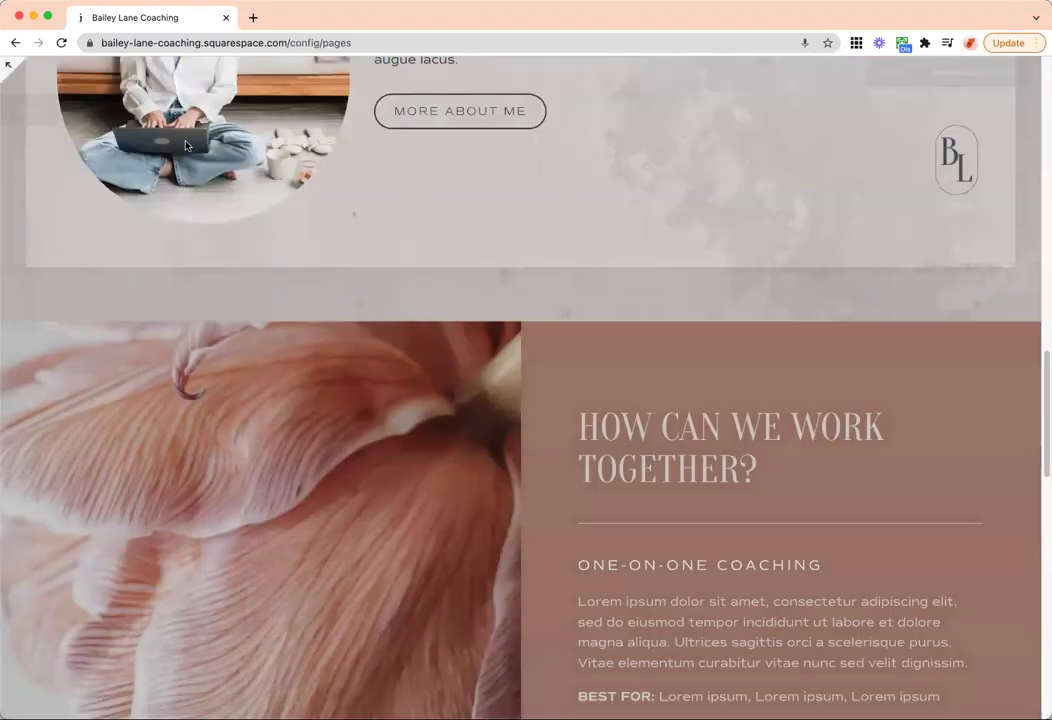
{"action": "key", "text": "Escape"}
- Reopen the Intro Statement section for editing and insert a Line block below "You are in the right place"
{"action": "scroll", "coordinate": [608, 372], "scroll_direction": "up", "scroll_amount": 10}
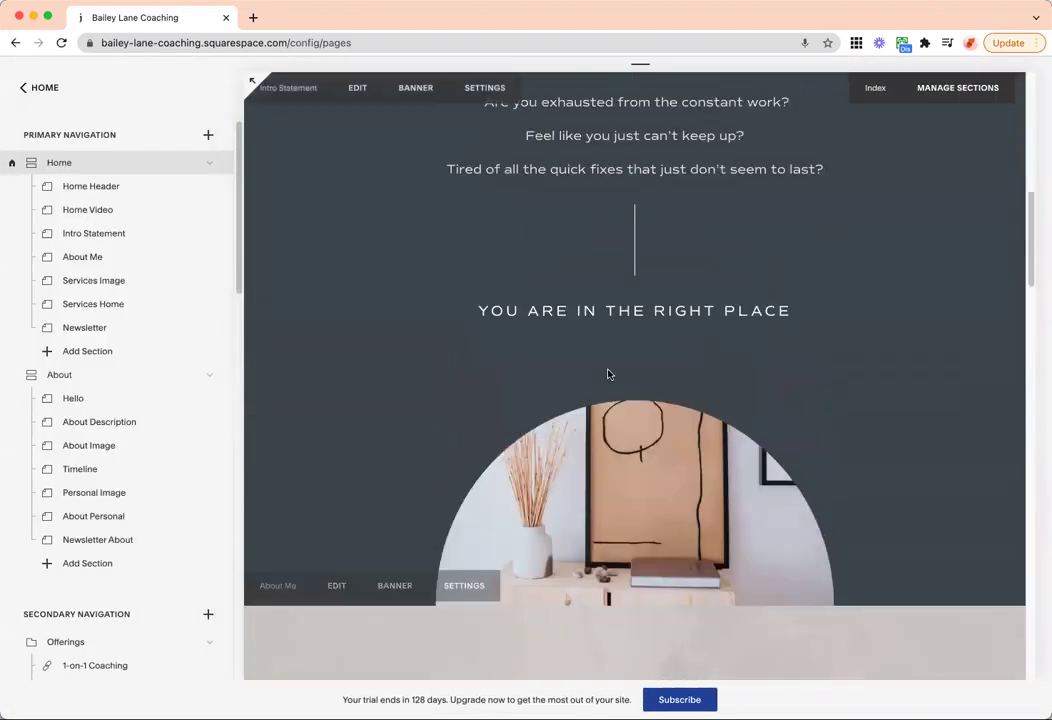
{"action": "scroll", "coordinate": [608, 374], "scroll_direction": "up", "scroll_amount": 3}
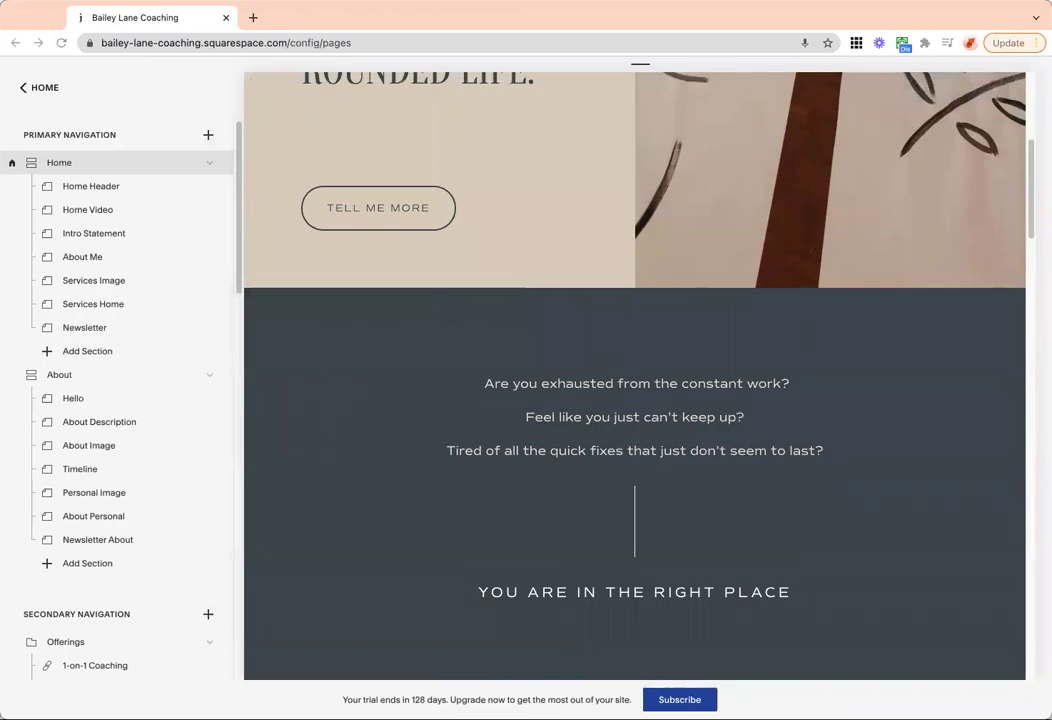
{"action": "scroll", "coordinate": [936, 417], "scroll_direction": "down", "scroll_amount": 2}
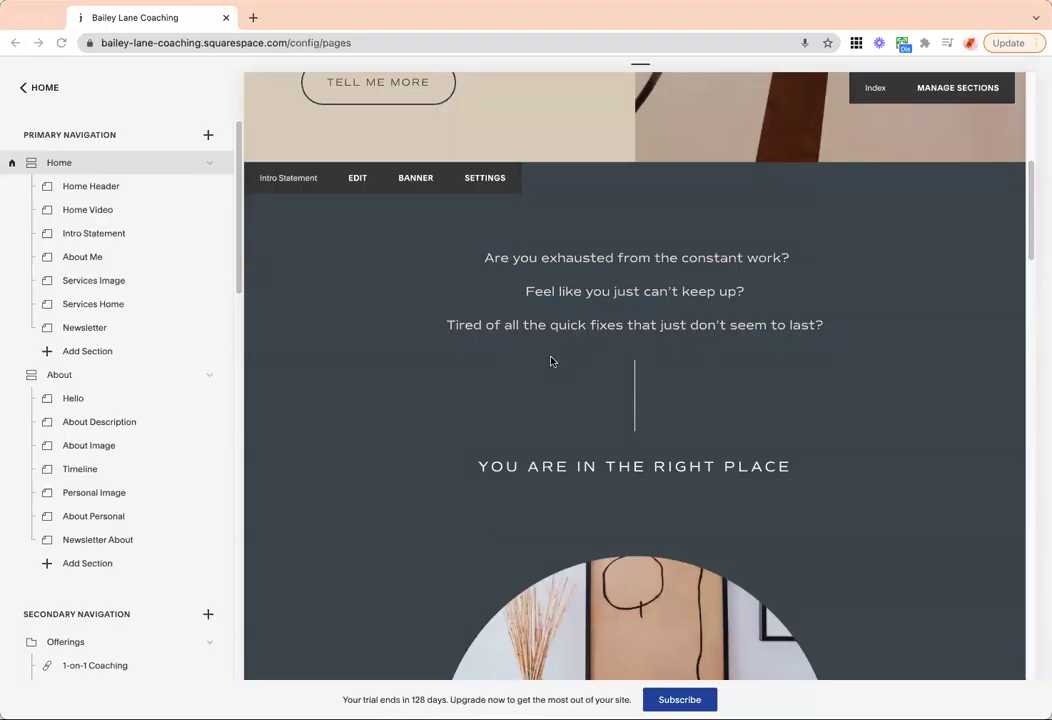
{"action": "scroll", "coordinate": [662, 350], "scroll_direction": "down", "scroll_amount": 2}
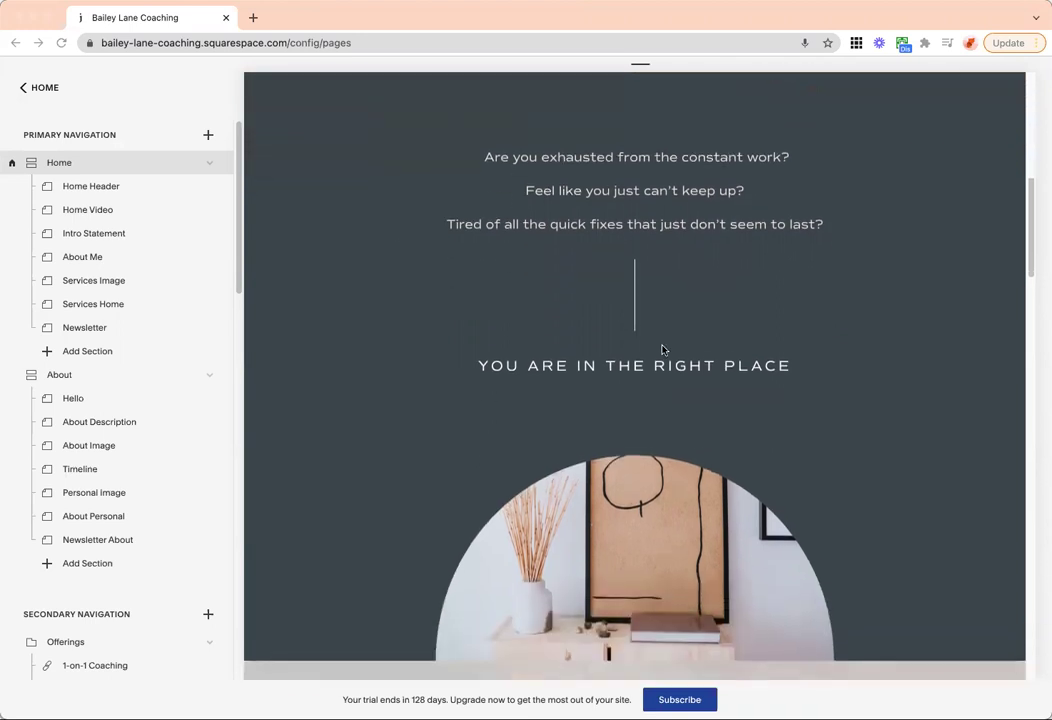
{"action": "scroll", "coordinate": [670, 366], "scroll_direction": "up", "scroll_amount": 4}
{"action": "left_click", "coordinate": [670, 366]}
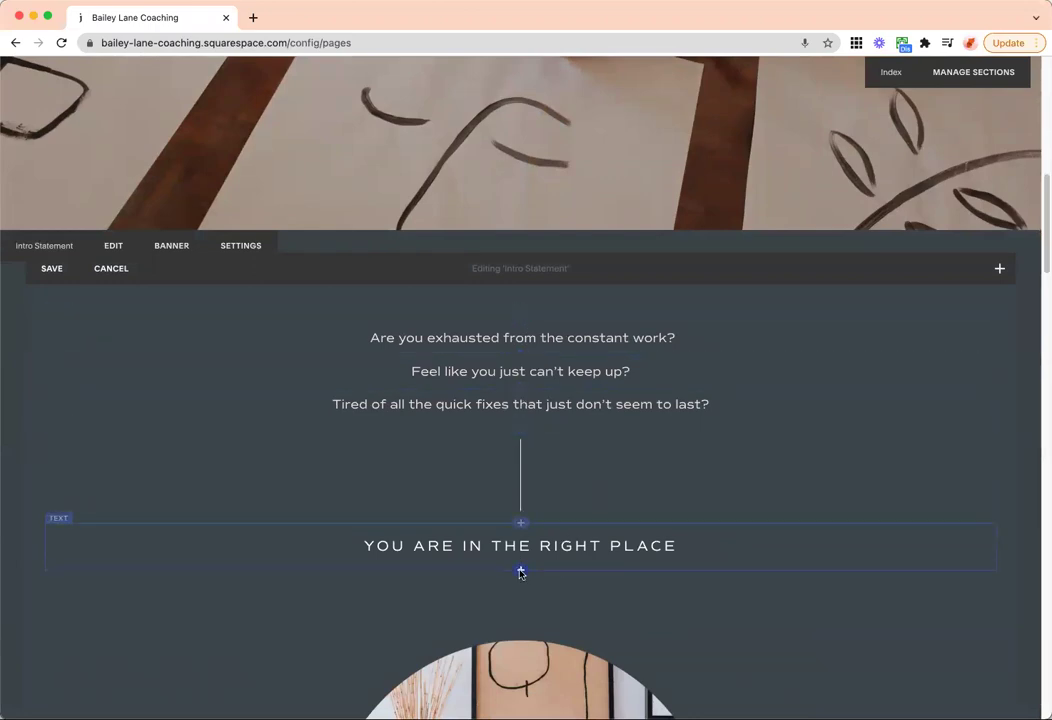
{"action": "left_click", "coordinate": [520, 572]}
{"action": "key", "text": "super+a"}
{"action": "left_click", "coordinate": [827, 343]}
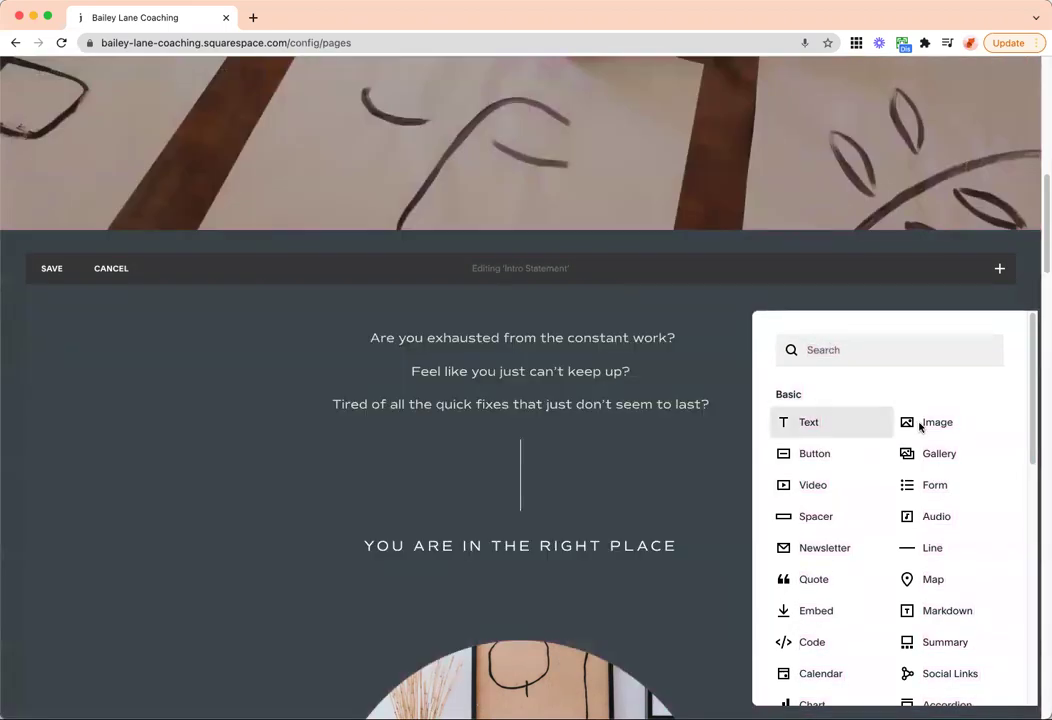
{"action": "scroll", "coordinate": [918, 432], "scroll_direction": "down", "scroll_amount": 2}
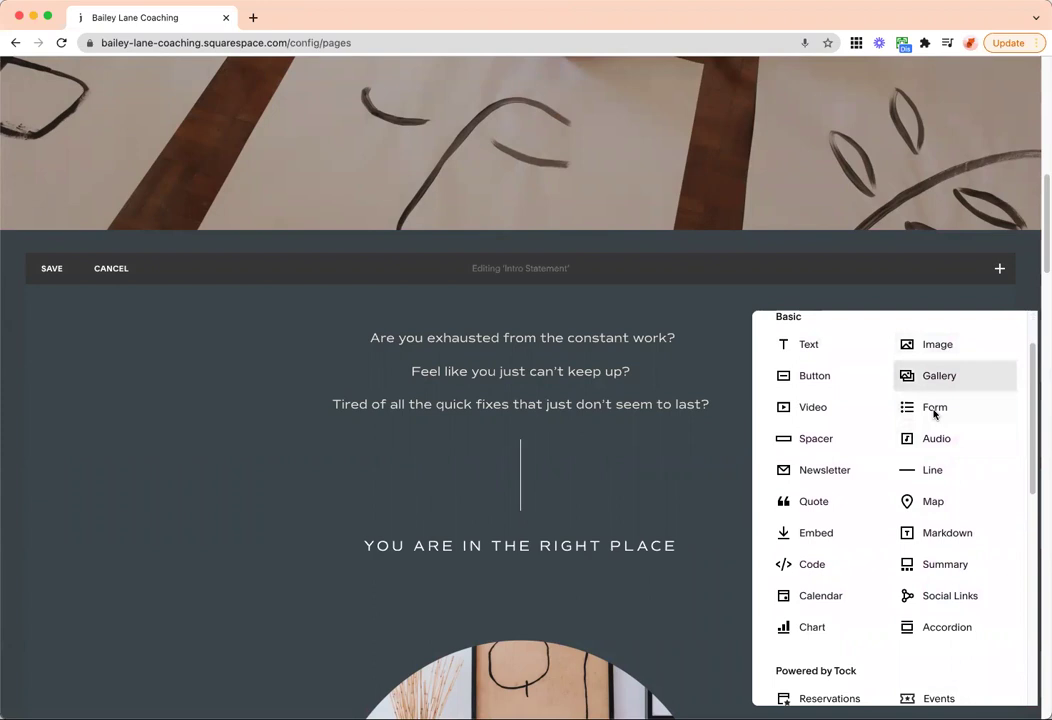
{"action": "left_click", "coordinate": [935, 471]}
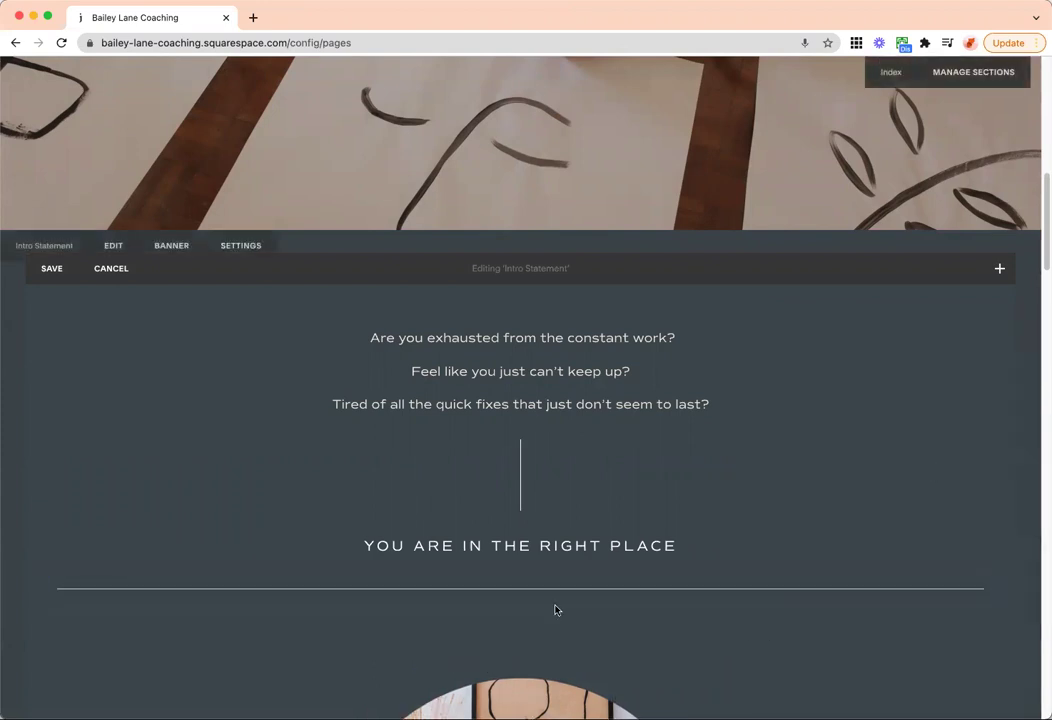
- Add a Text block below the new horizontal line with the text "Hello."
{"action": "left_click", "coordinate": [521, 608]}
{"action": "left_click", "coordinate": [827, 425]}
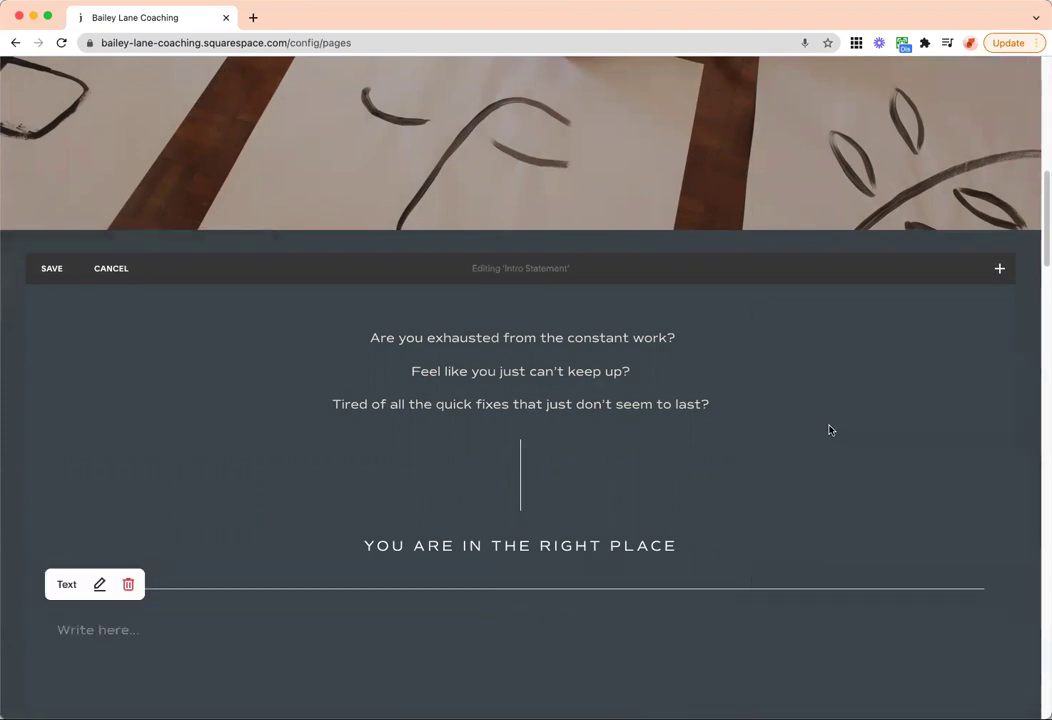
{"action": "left_click", "coordinate": [595, 630]}
{"action": "type", "text": "Hello."}
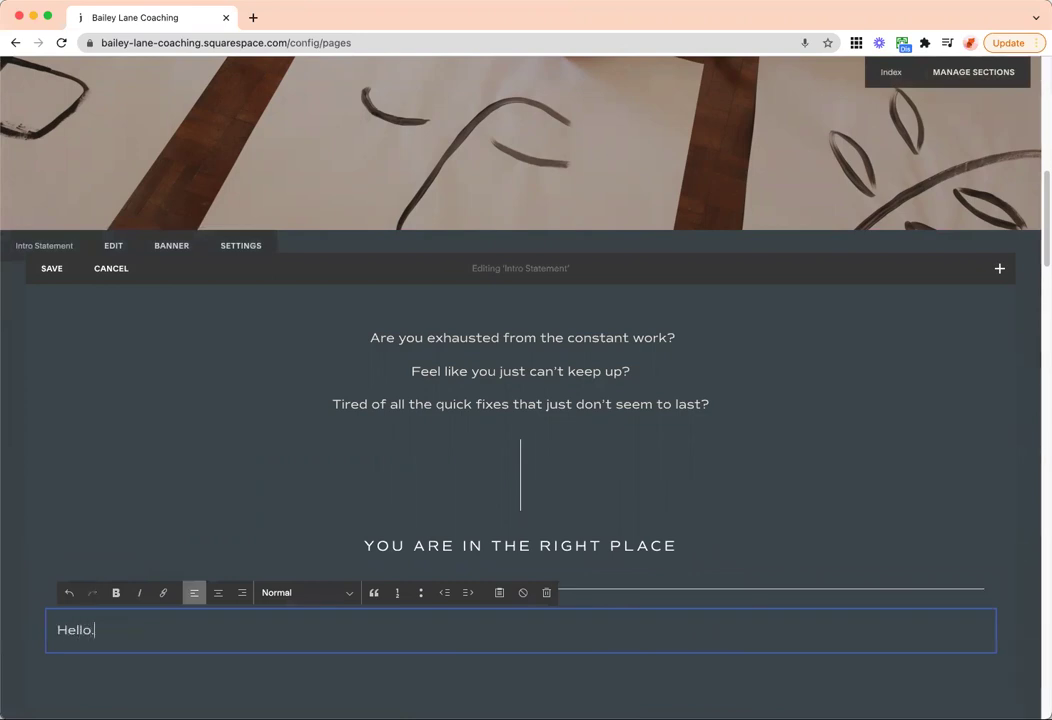
- Center the "Hello." text and format it as Heading 1
{"action": "key", "text": "super+a"}
{"action": "left_click", "coordinate": [217, 597]}
{"action": "left_click", "coordinate": [201, 597]}
{"action": "left_click", "coordinate": [217, 593]}
{"action": "left_click", "coordinate": [290, 593]}
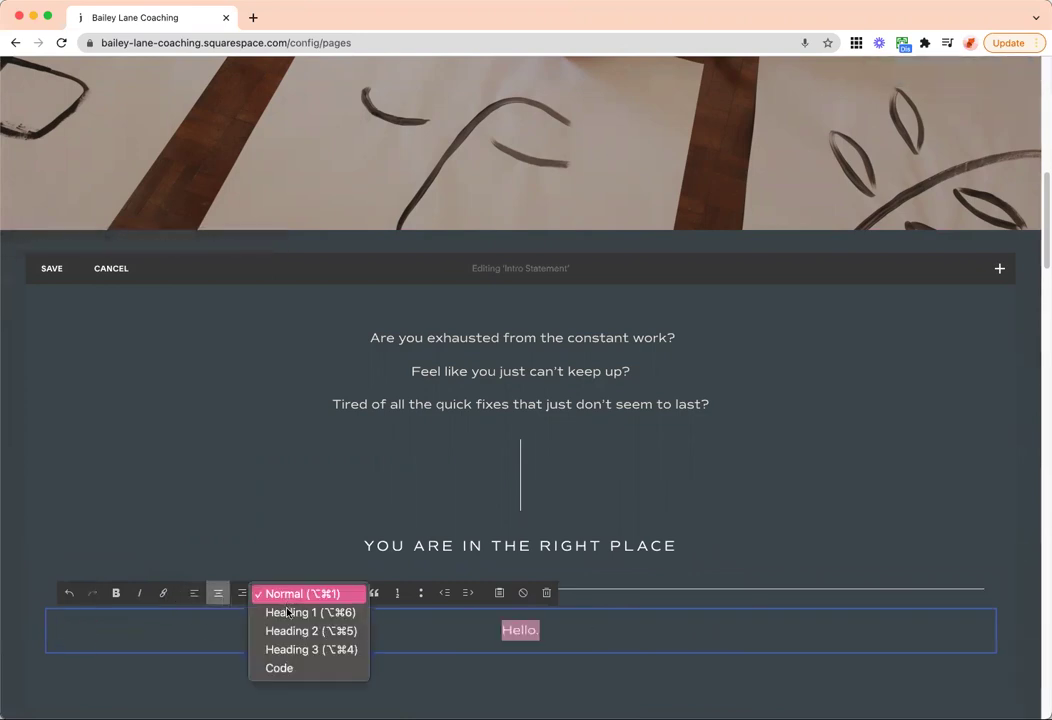
{"action": "left_click", "coordinate": [286, 614]}
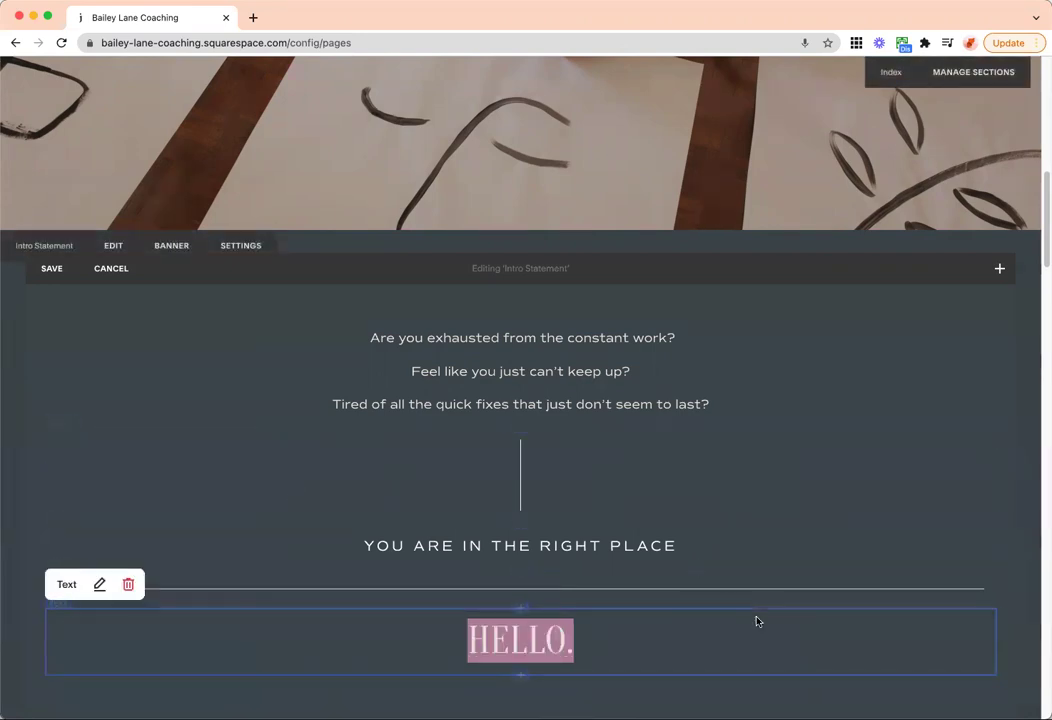
- Insert an empty Image block below the "Hello." heading
{"action": "scroll", "coordinate": [754, 619], "scroll_direction": "down", "scroll_amount": 3}
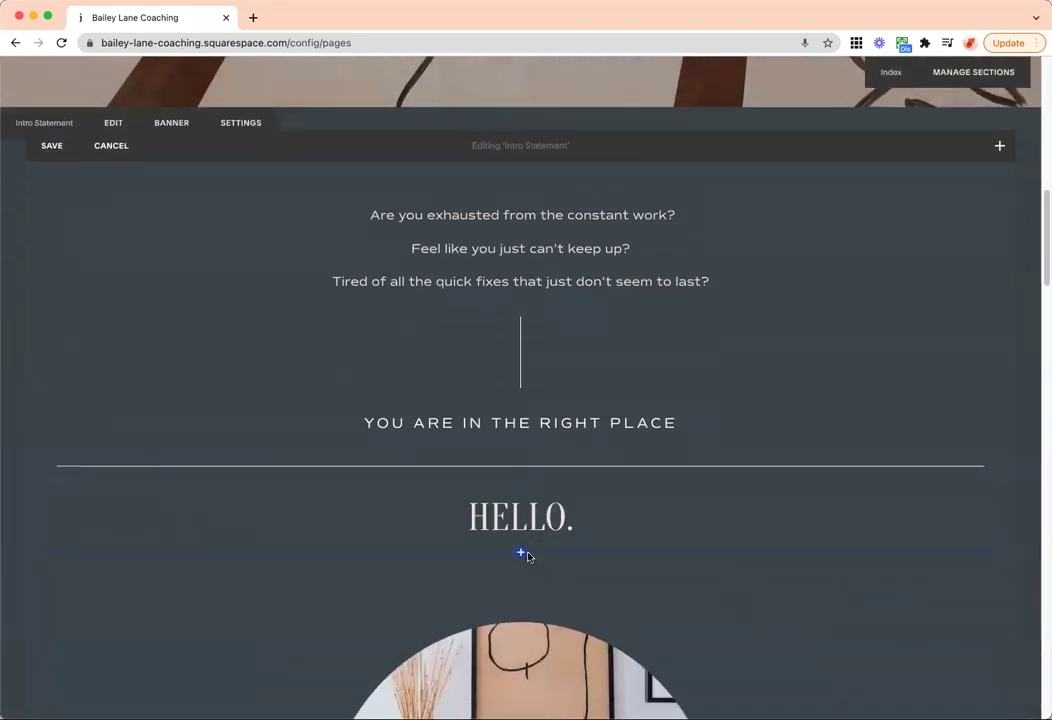
{"action": "left_click", "coordinate": [521, 553]}
{"action": "left_click", "coordinate": [941, 425]}
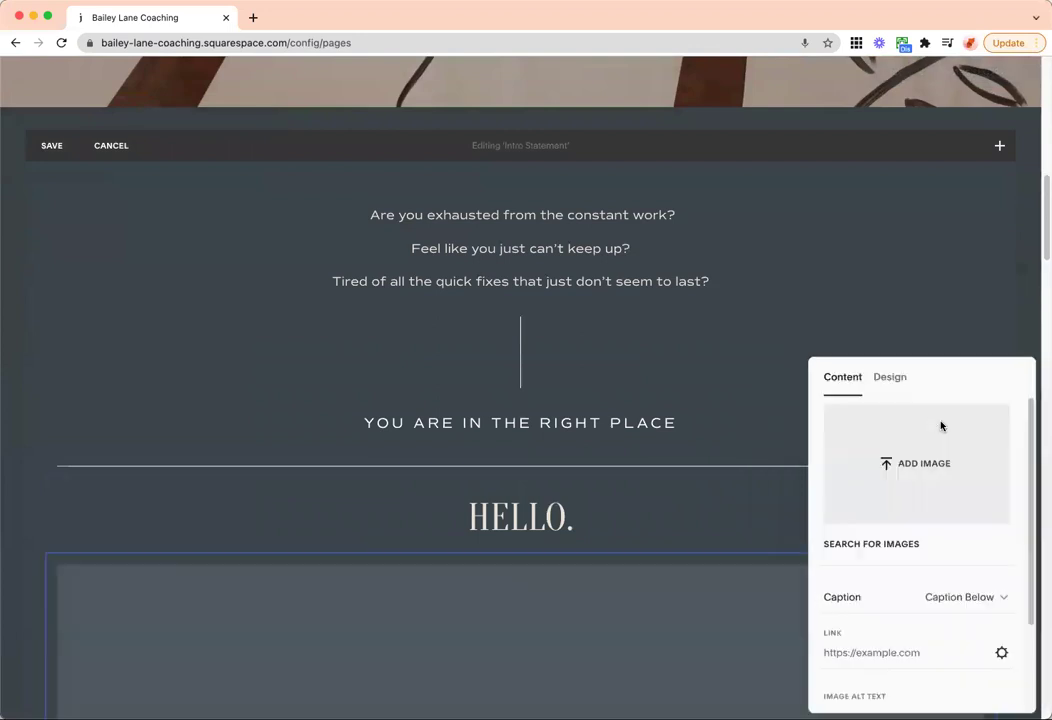
{"action": "scroll", "coordinate": [508, 494], "scroll_direction": "down", "scroll_amount": 2}
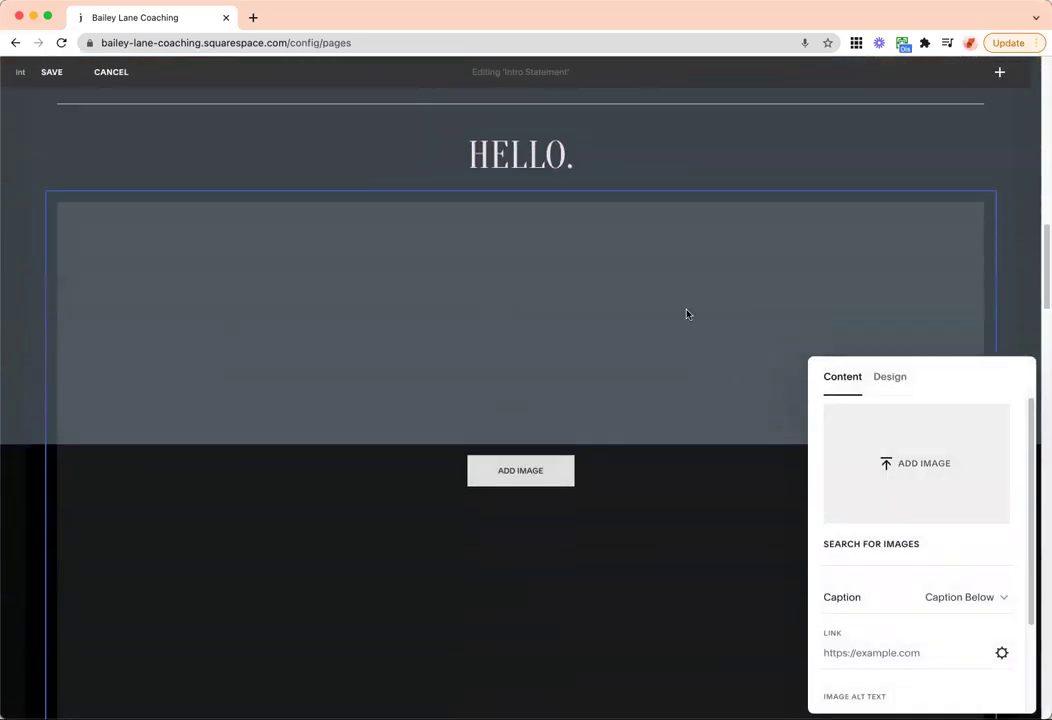
- Fill the image block with the library photo of the woman holding a bottle and place it to the right of the "Hello." heading
{"action": "left_click", "coordinate": [890, 544]}
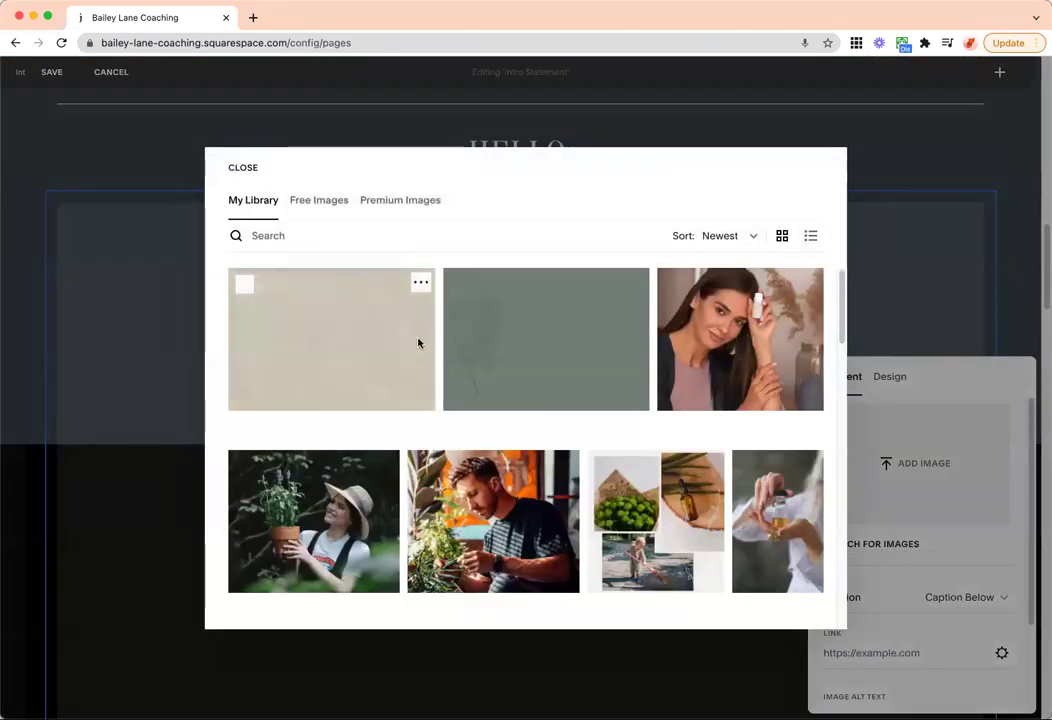
{"action": "left_click", "coordinate": [740, 330]}
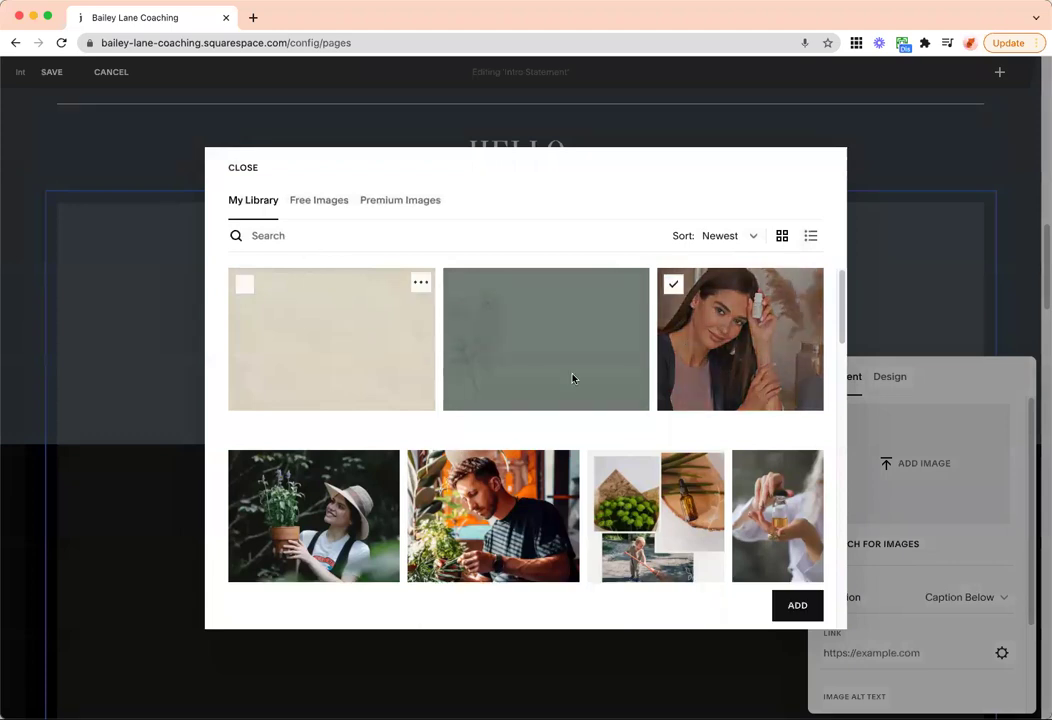
{"action": "left_click", "coordinate": [800, 604]}
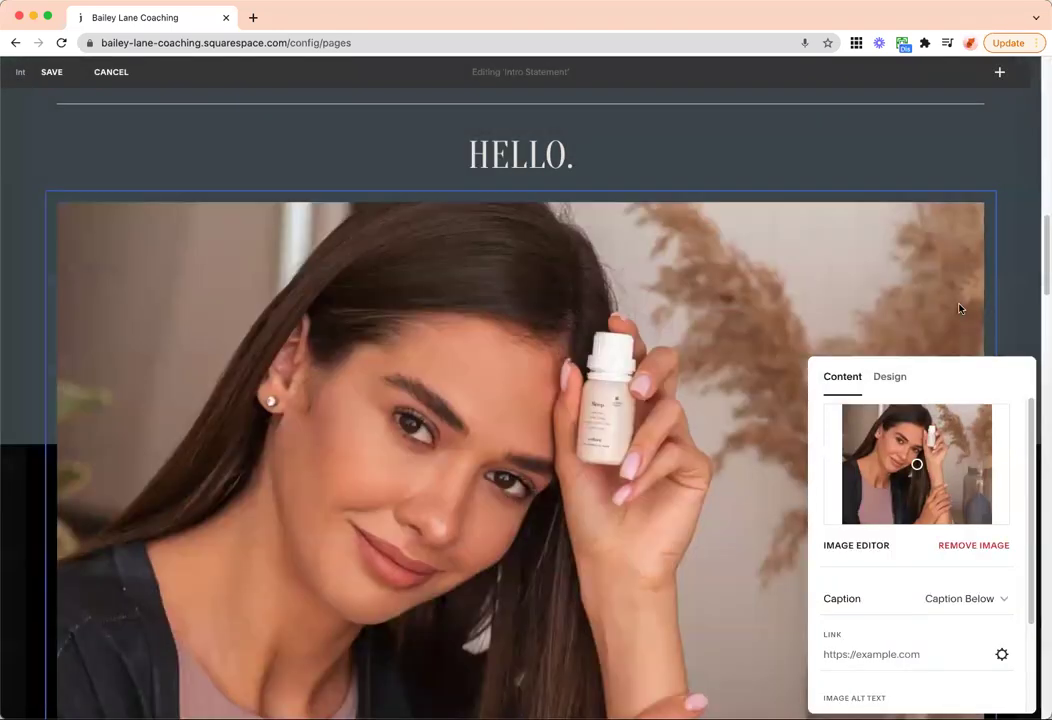
{"action": "left_click", "coordinate": [1018, 274]}
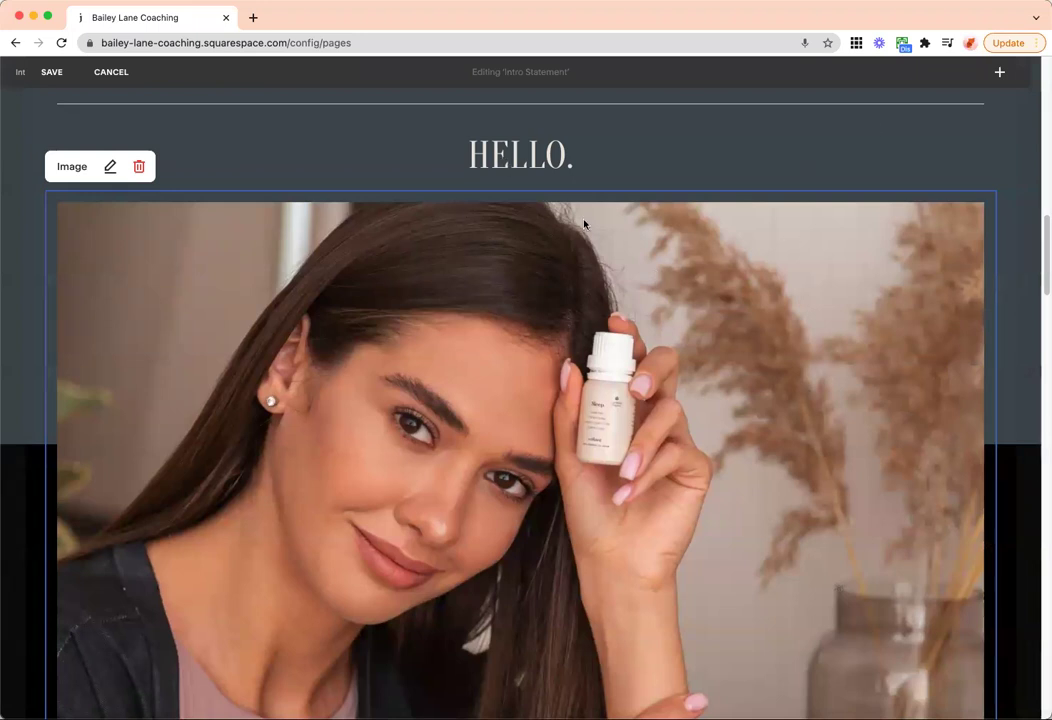
{"action": "left_click_drag", "start_coordinate": [613, 261], "coordinate": [984, 137]}
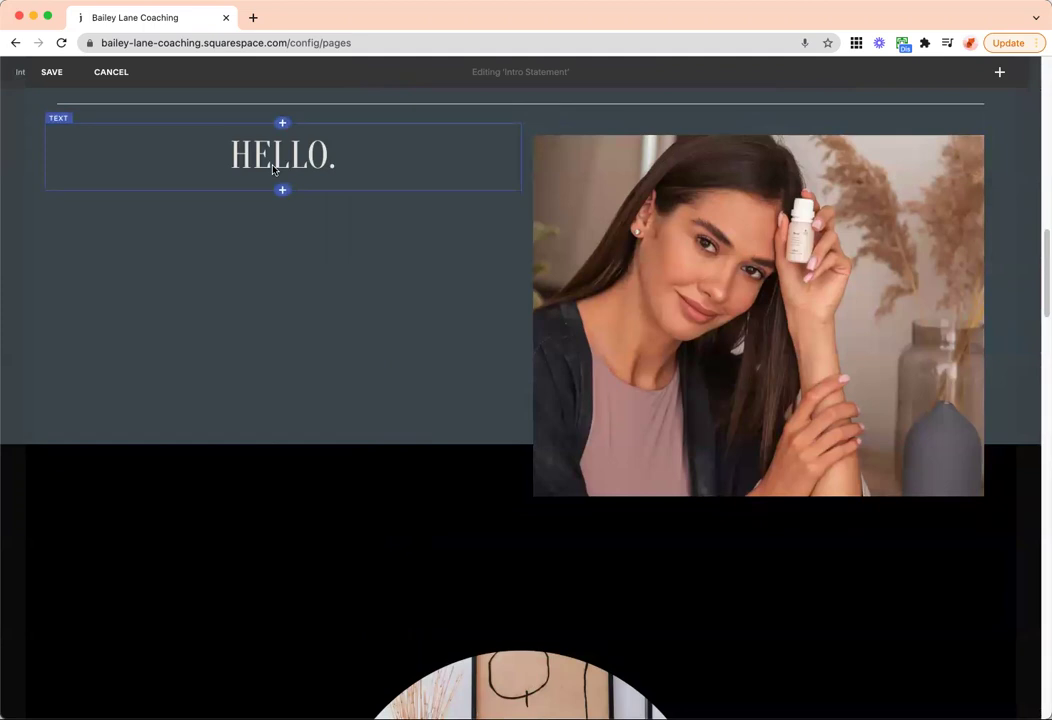
- Open the photo's design settings, try the Stack layout, and return it to Inline
{"action": "left_click", "coordinate": [756, 242]}
{"action": "left_click", "coordinate": [585, 100]}
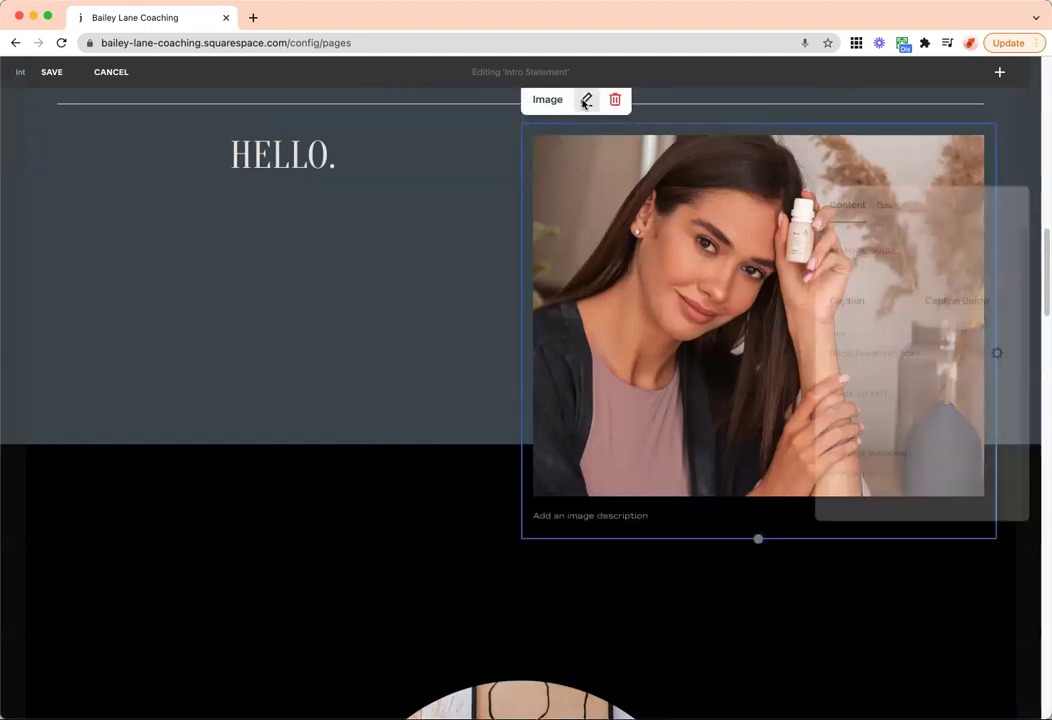
{"action": "scroll", "coordinate": [921, 390], "scroll_direction": "down", "scroll_amount": 3}
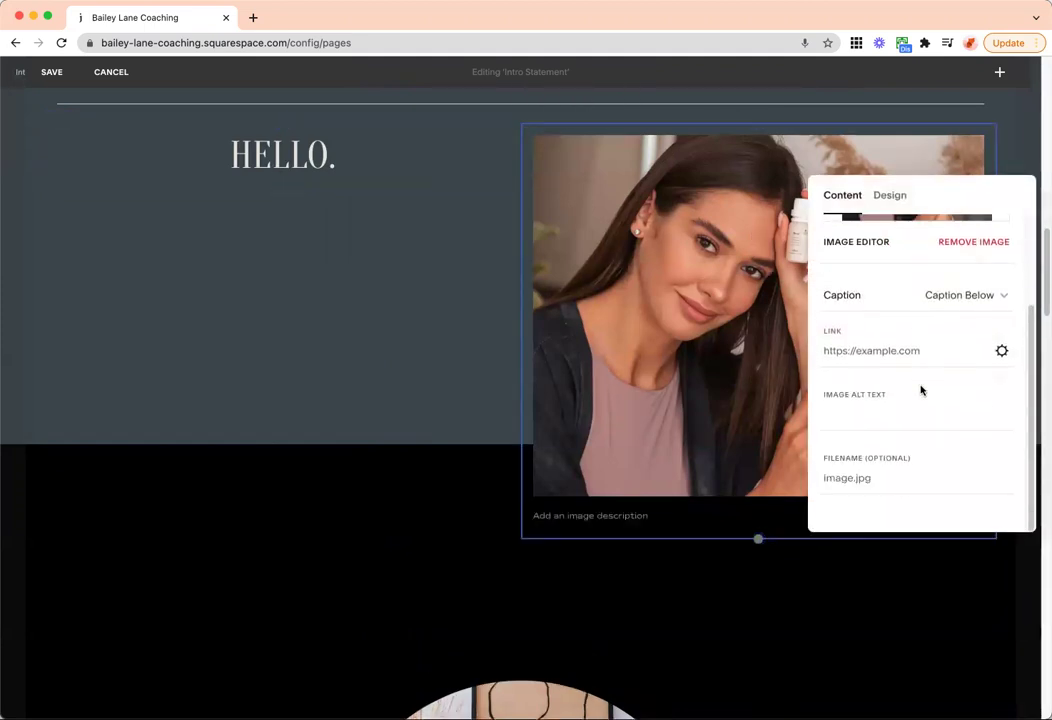
{"action": "left_click", "coordinate": [890, 196]}
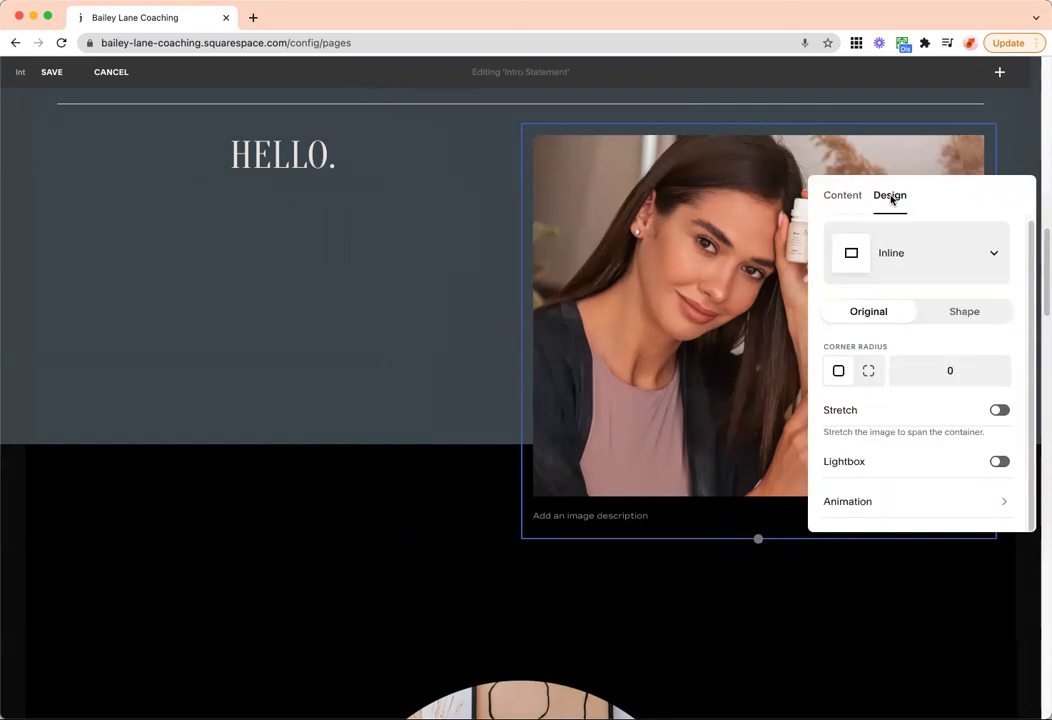
{"action": "left_click", "coordinate": [932, 240]}
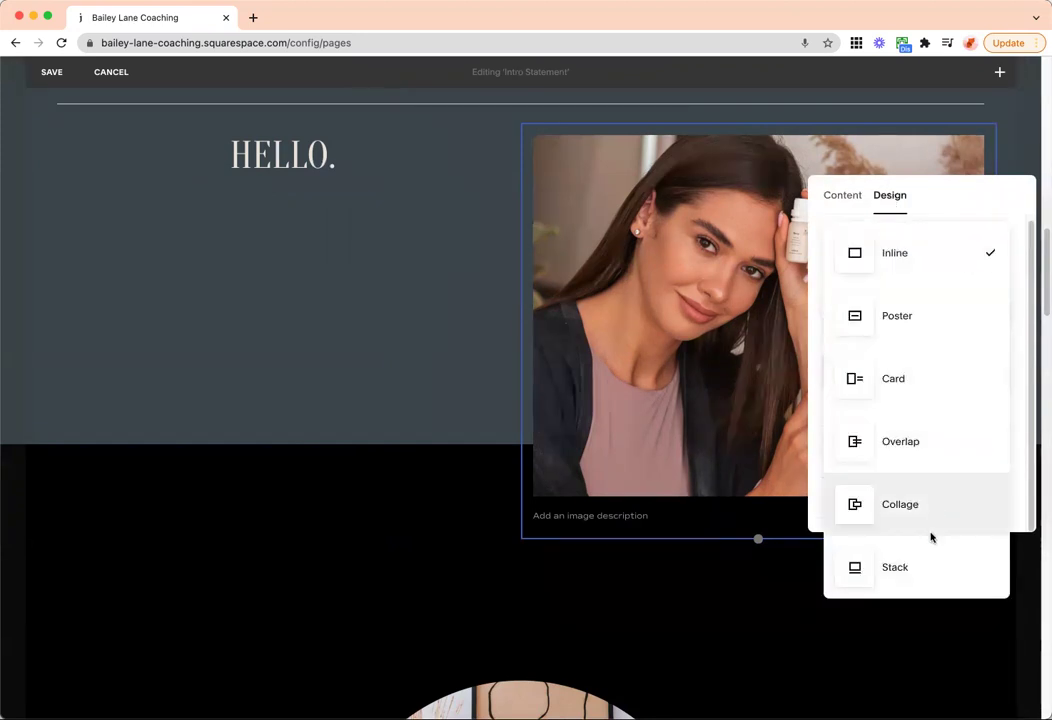
{"action": "left_click", "coordinate": [932, 563]}
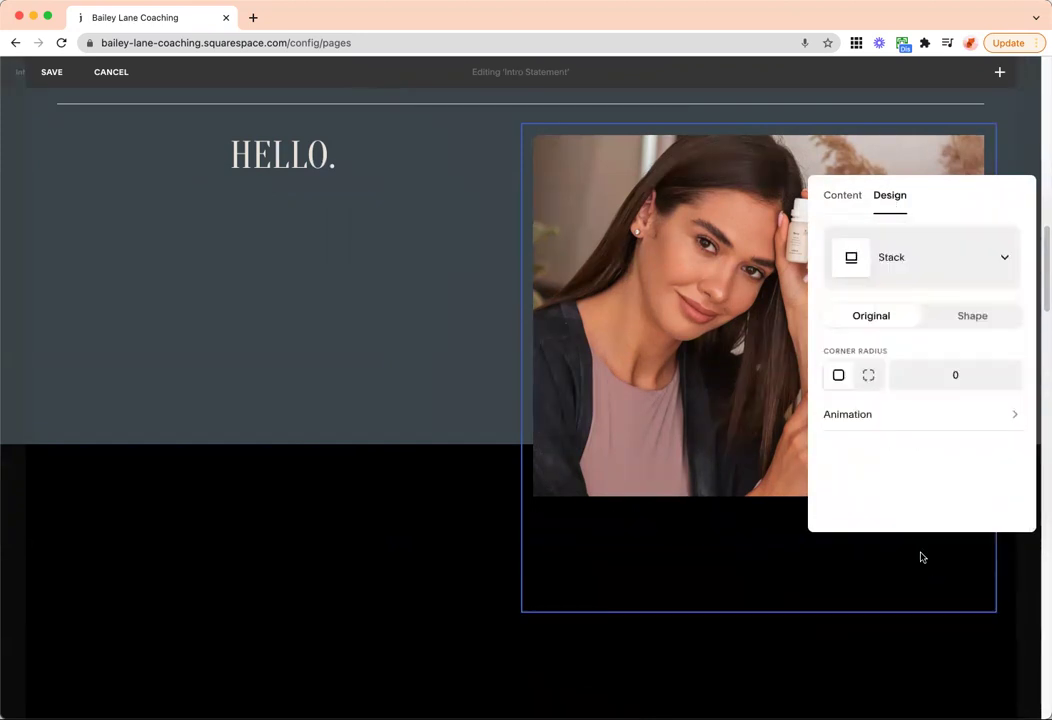
{"action": "left_click", "coordinate": [915, 263]}
{"action": "left_click", "coordinate": [913, 106]}
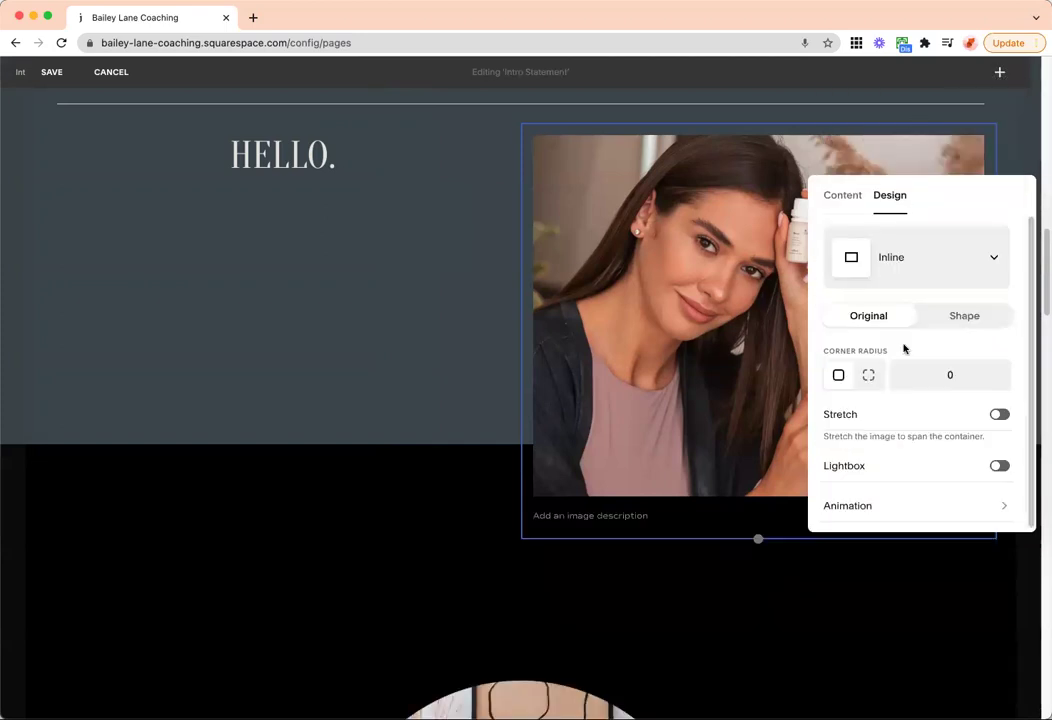
- Try shape masks on the photo, including circle, flower, scalloped circle and diamond, and switch it back to Original
{"action": "left_click", "coordinate": [962, 316]}
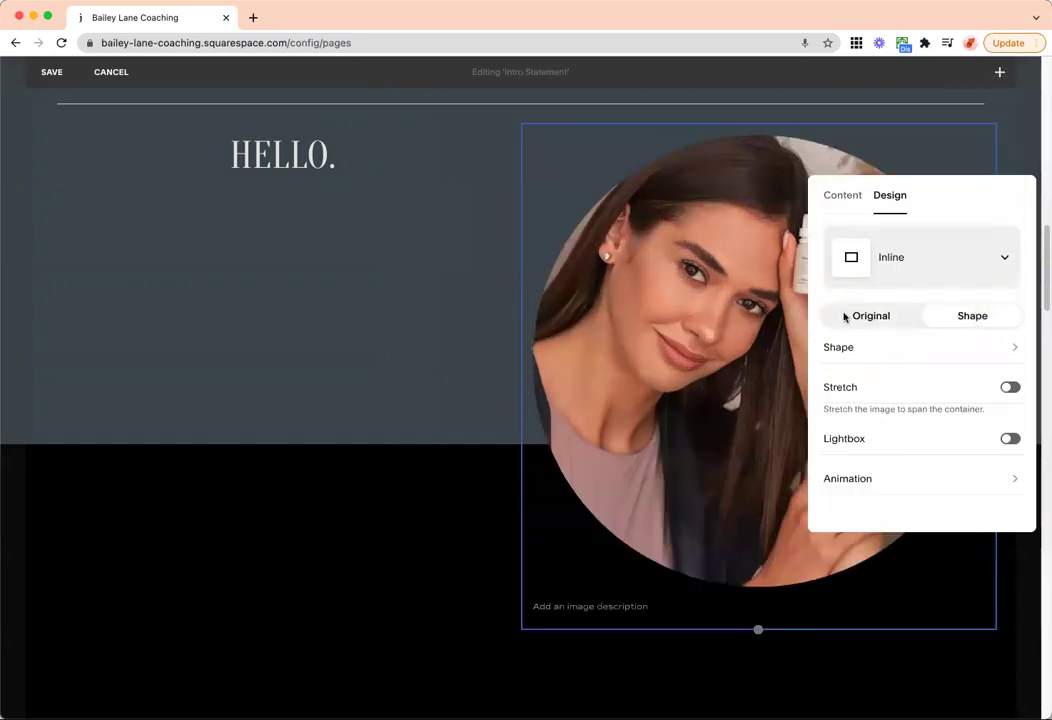
{"action": "left_click", "coordinate": [911, 349]}
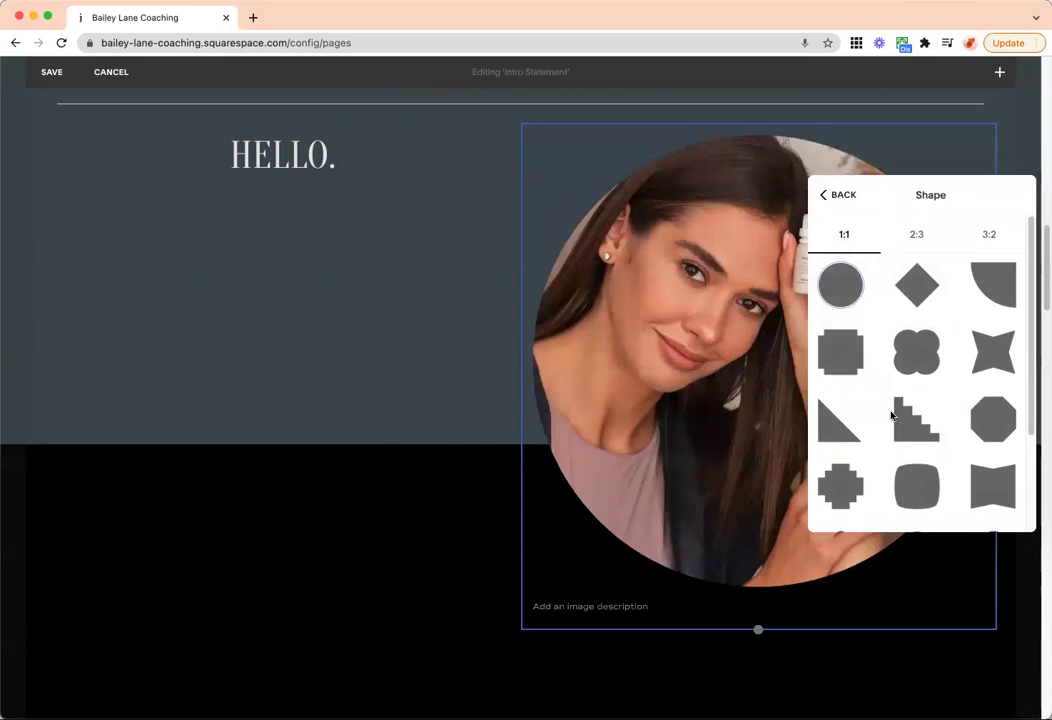
{"action": "scroll", "coordinate": [912, 406], "scroll_direction": "down", "scroll_amount": 2}
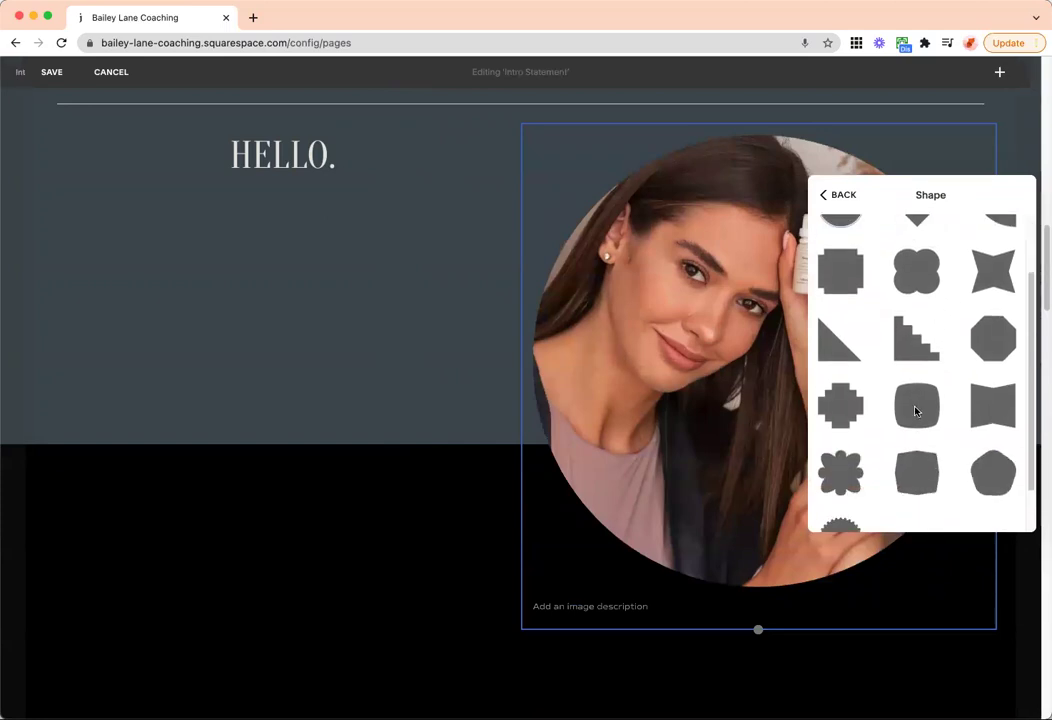
{"action": "left_click", "coordinate": [915, 408]}
{"action": "left_click", "coordinate": [908, 471]}
{"action": "left_click", "coordinate": [845, 482]}
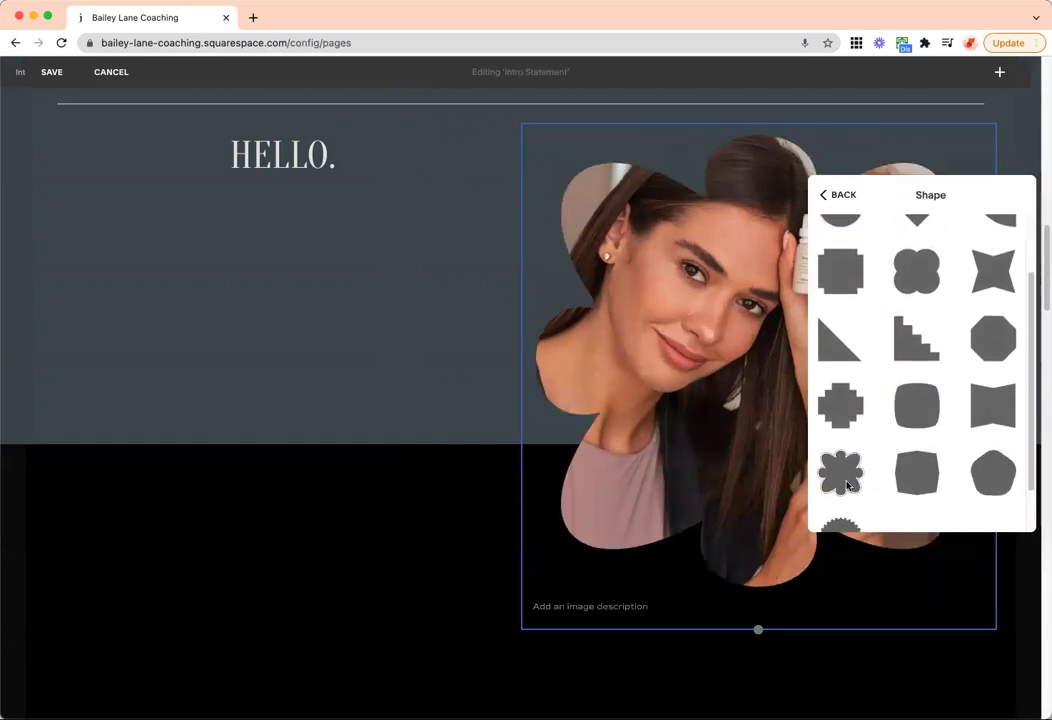
{"action": "scroll", "coordinate": [847, 485], "scroll_direction": "down", "scroll_amount": 1}
{"action": "left_click", "coordinate": [842, 483]}
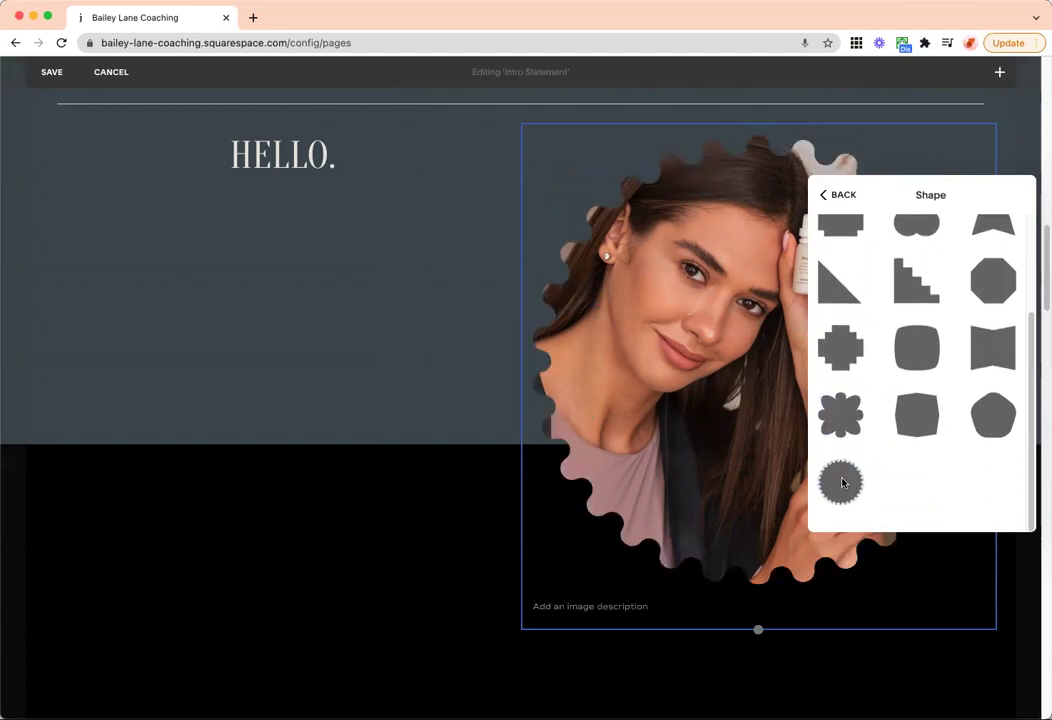
{"action": "scroll", "coordinate": [843, 480], "scroll_direction": "up", "scroll_amount": 3}
{"action": "left_click", "coordinate": [937, 284]}
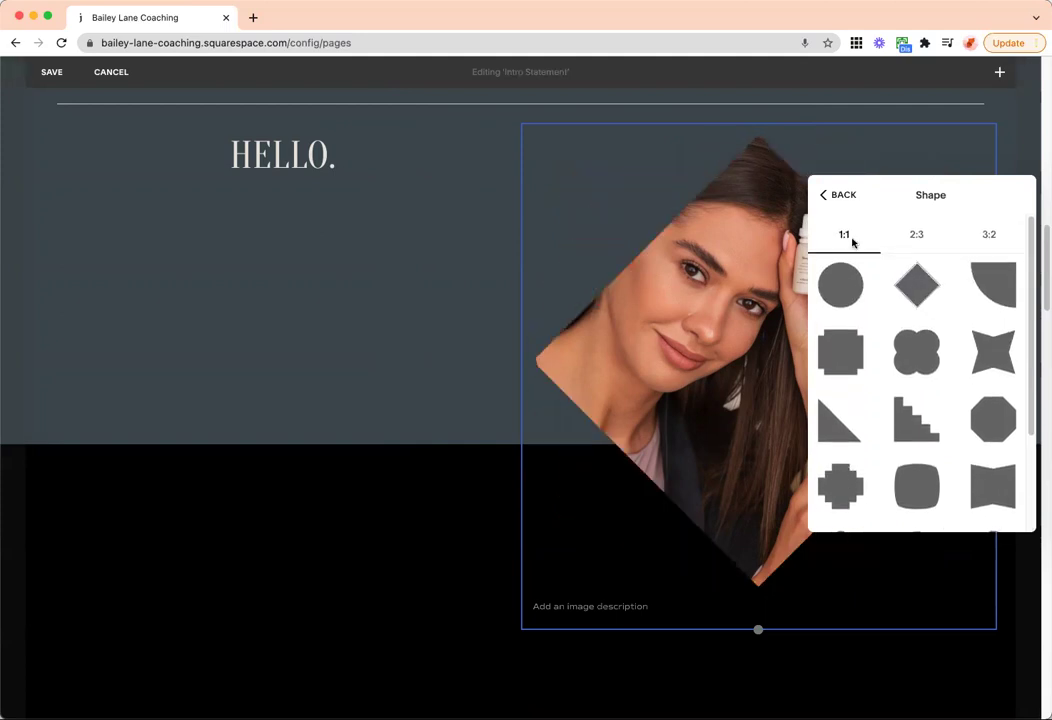
{"action": "left_click", "coordinate": [848, 205]}
{"action": "left_click", "coordinate": [876, 314]}
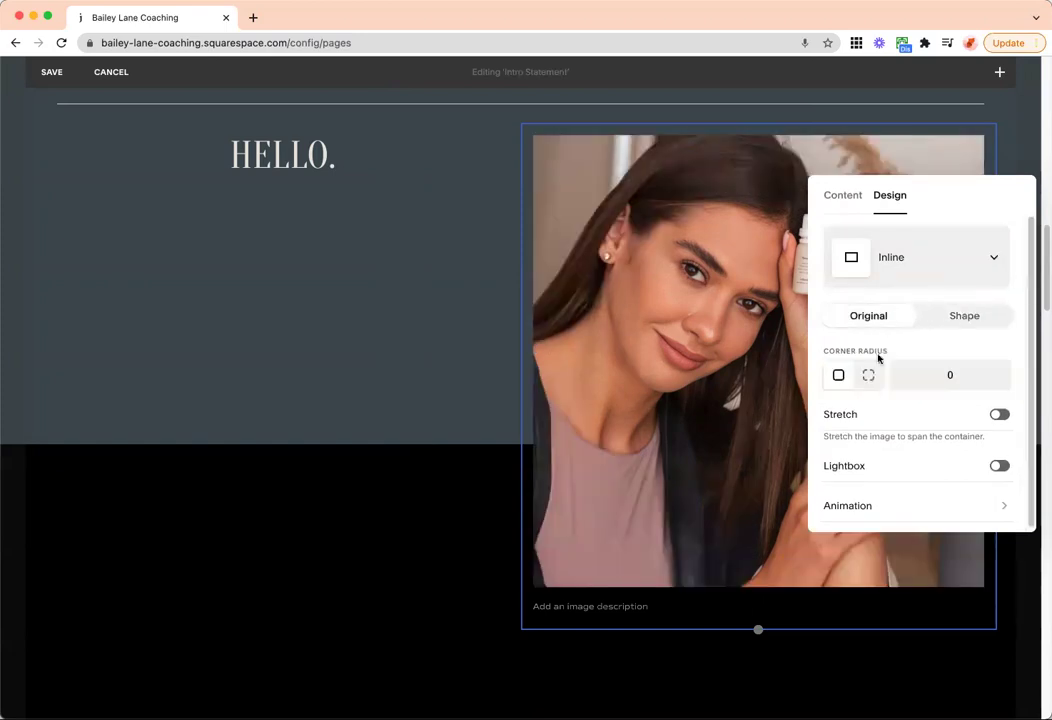
- Give the photo individual corner radii, setting the top-left and bottom-right corners to 100
{"action": "left_click", "coordinate": [867, 376]}
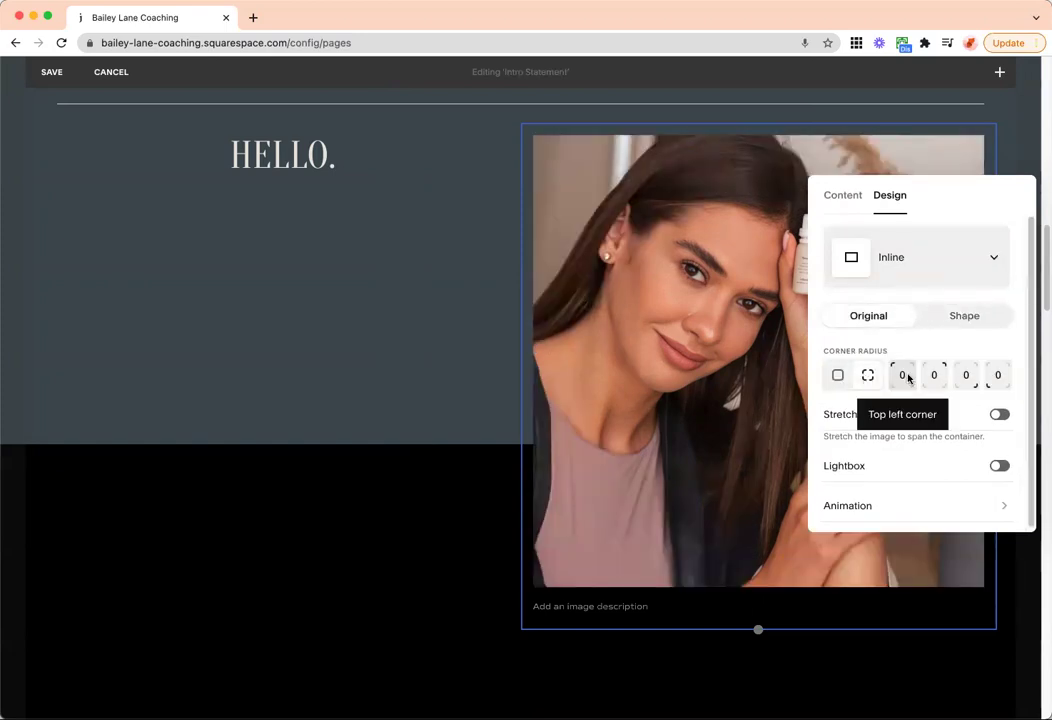
{"action": "left_click", "coordinate": [902, 376]}
{"action": "type", "text": "100"}
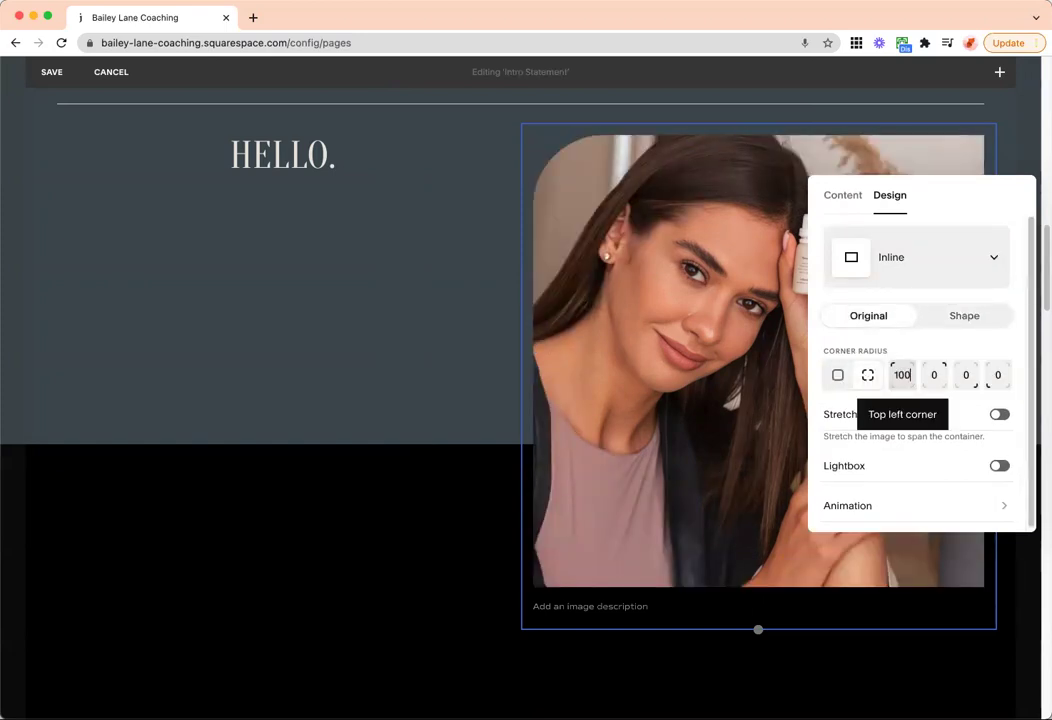
{"action": "left_click", "coordinate": [960, 372]}
{"action": "type", "text": "100"}
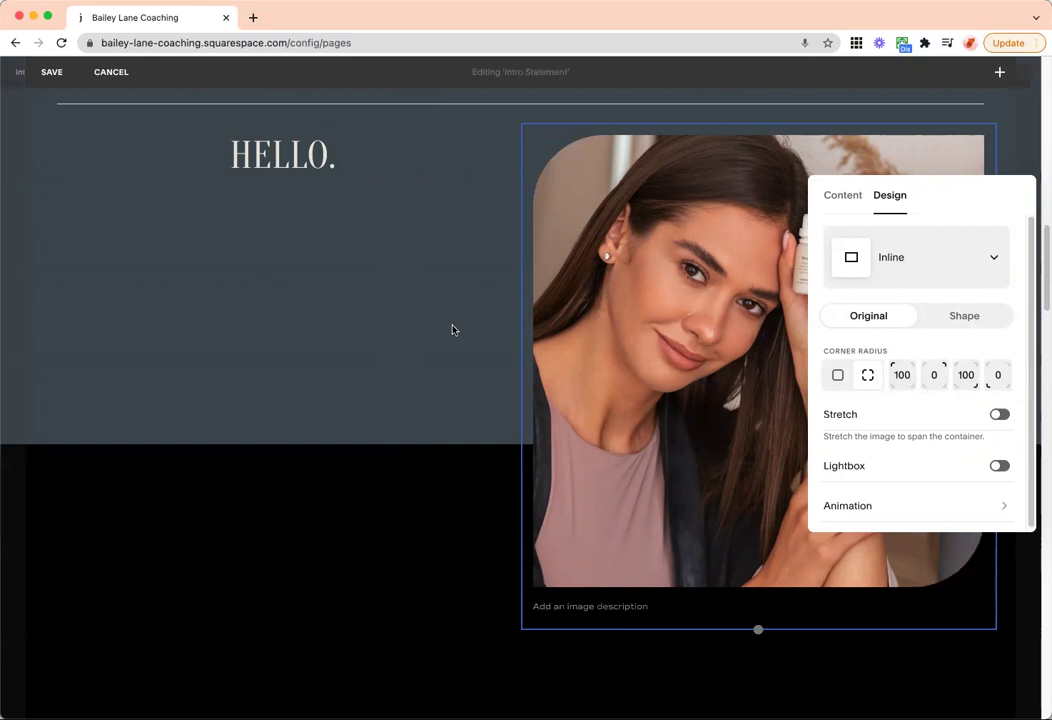
{"action": "left_click", "coordinate": [423, 324]}
{"action": "left_click", "coordinate": [453, 352]}
{"action": "scroll", "coordinate": [495, 390], "scroll_direction": "up", "scroll_amount": 2}
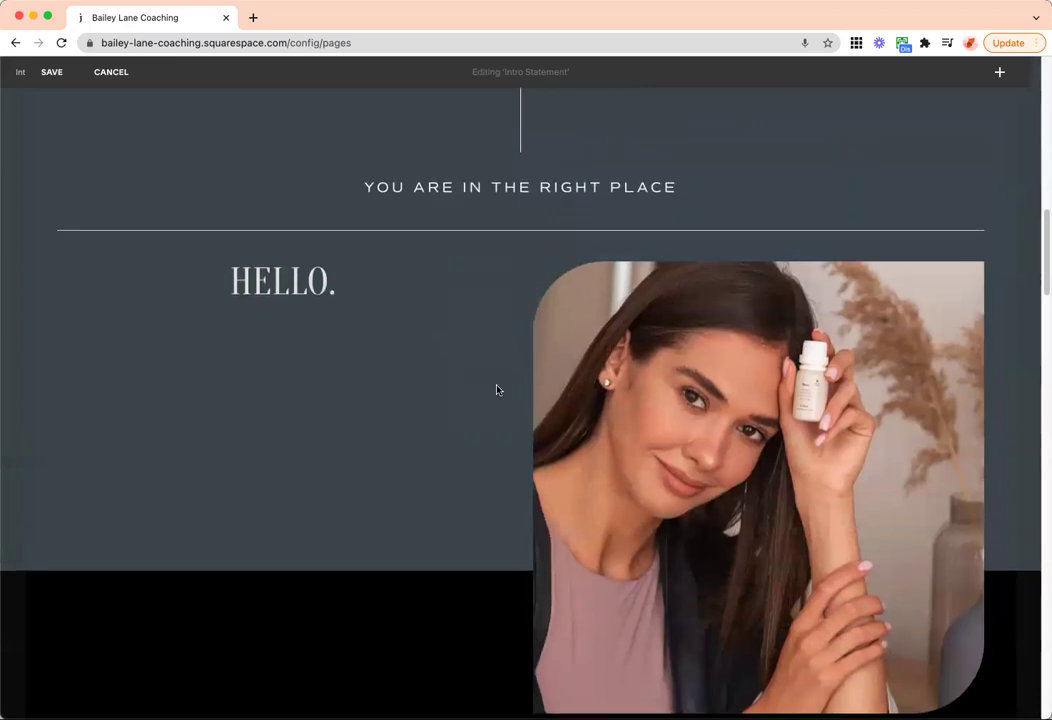
{"action": "scroll", "coordinate": [716, 284], "scroll_direction": "down", "scroll_amount": 4}
{"action": "scroll", "coordinate": [629, 355], "scroll_direction": "up", "scroll_amount": 2}
- Reset the photo's top-left and bottom-right corner radii to 0
{"action": "double_click", "coordinate": [629, 355]}
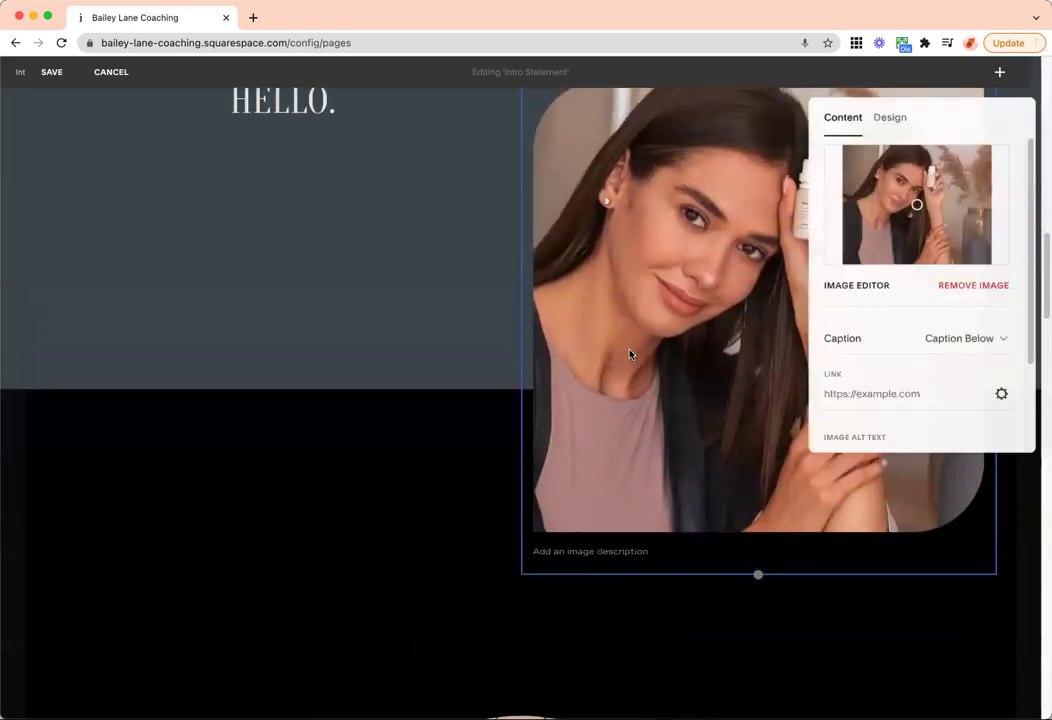
{"action": "left_click", "coordinate": [893, 118]}
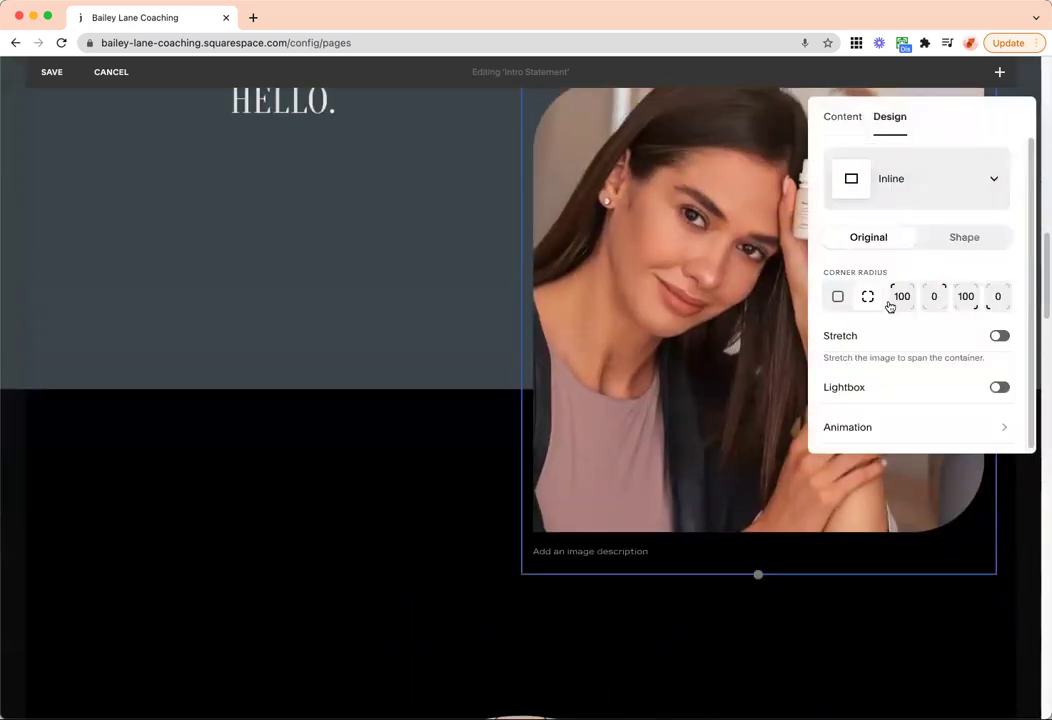
{"action": "left_click", "coordinate": [838, 296]}
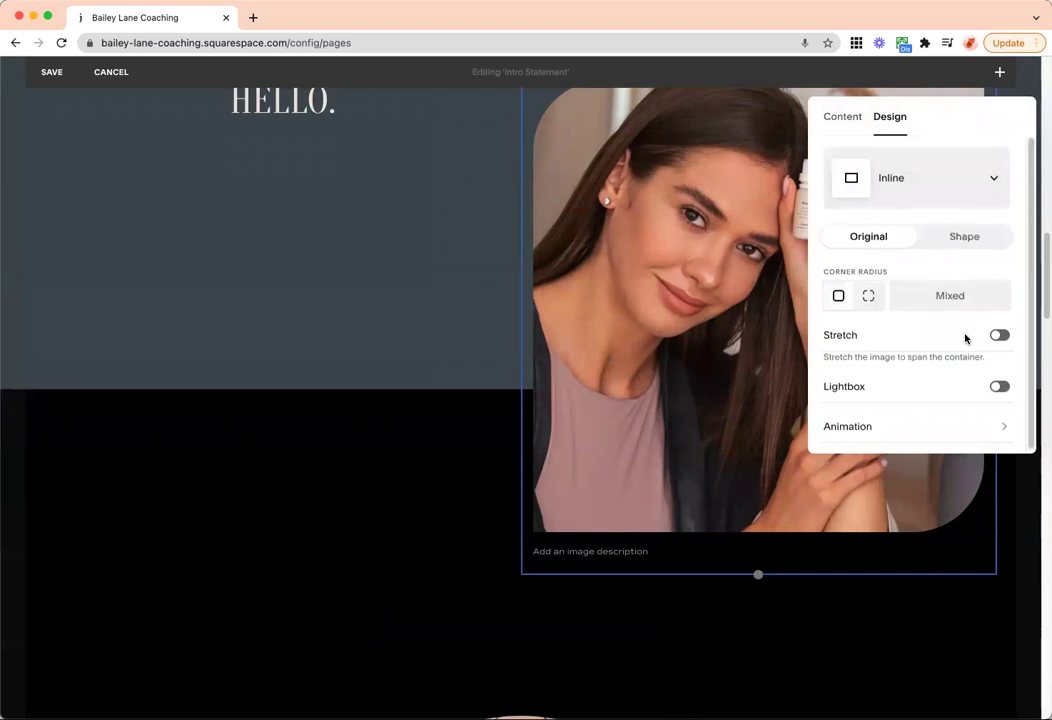
{"action": "left_click", "coordinate": [868, 292]}
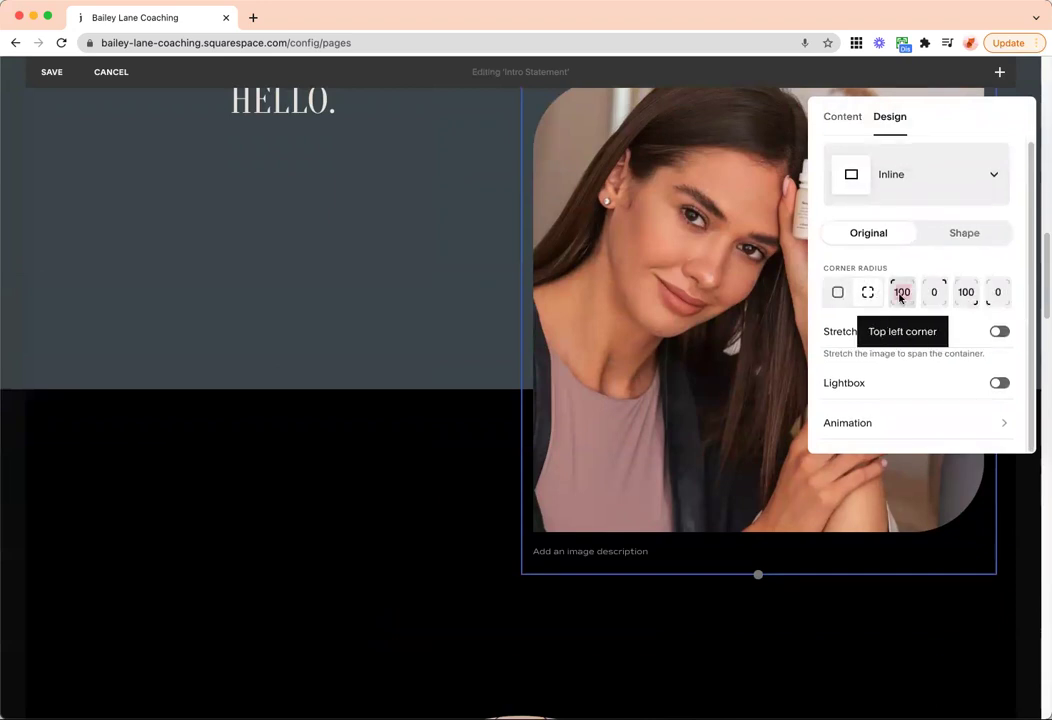
{"action": "type", "text": "00"}
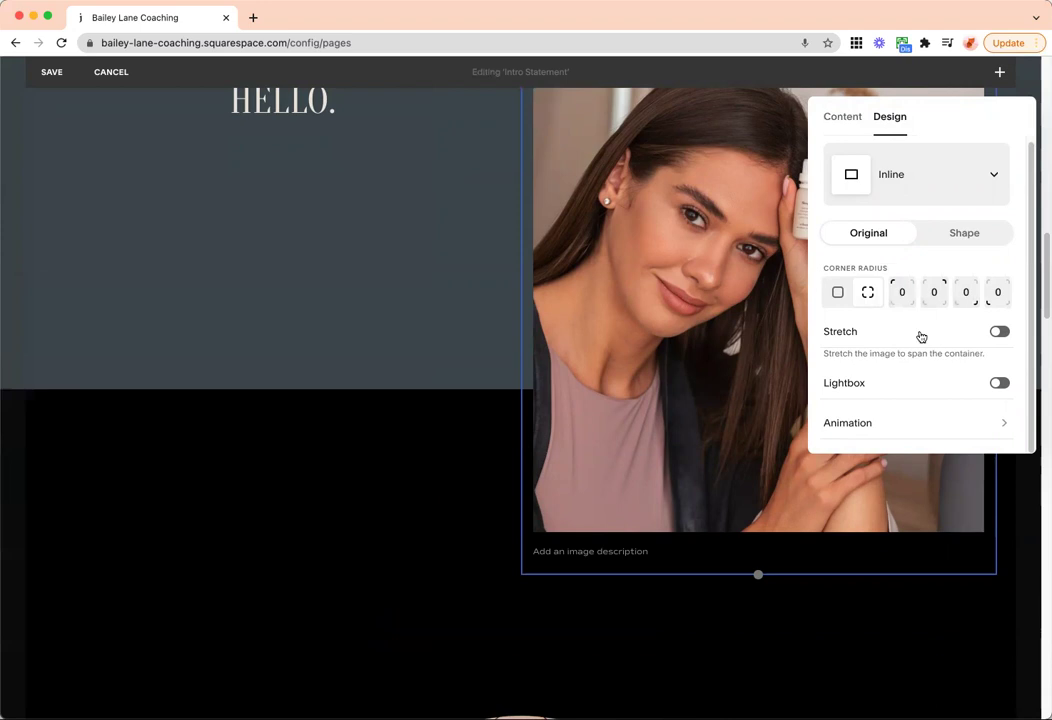
- Preview several animations on the photo, including Reveal, and choose Horizontal Clip
{"action": "left_click", "coordinate": [905, 423]}
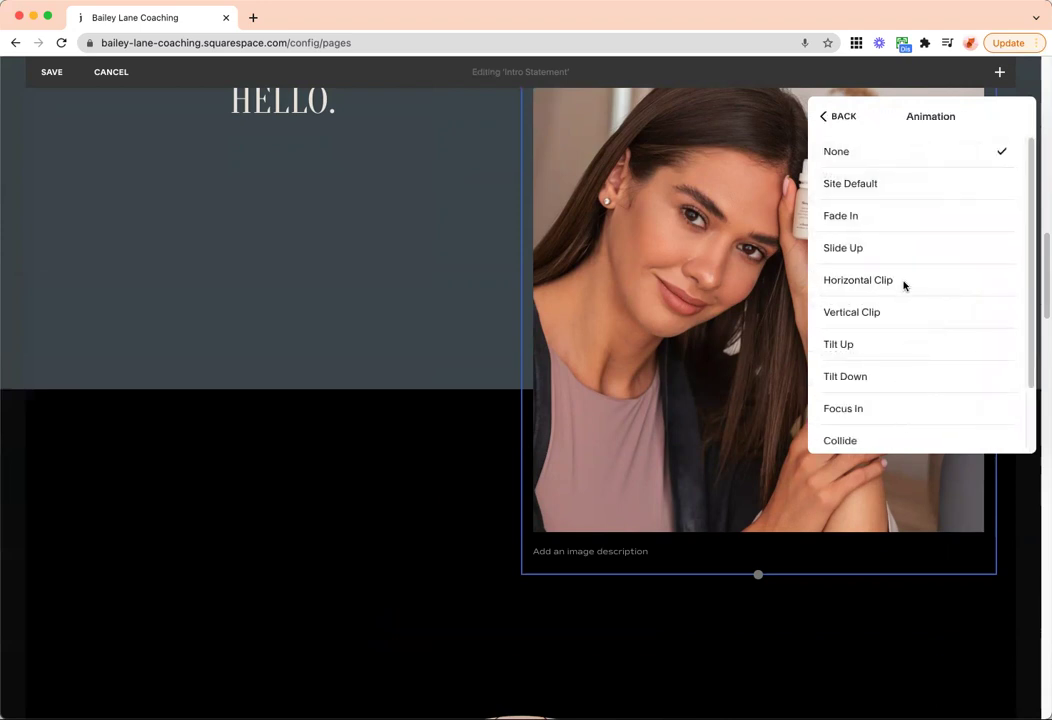
{"action": "scroll", "coordinate": [904, 285], "scroll_direction": "down", "scroll_amount": 2}
{"action": "left_click", "coordinate": [899, 331]}
{"action": "left_click", "coordinate": [895, 348]}
{"action": "left_click", "coordinate": [899, 287]}
{"action": "left_click", "coordinate": [899, 263]}
{"action": "left_click", "coordinate": [891, 379]}
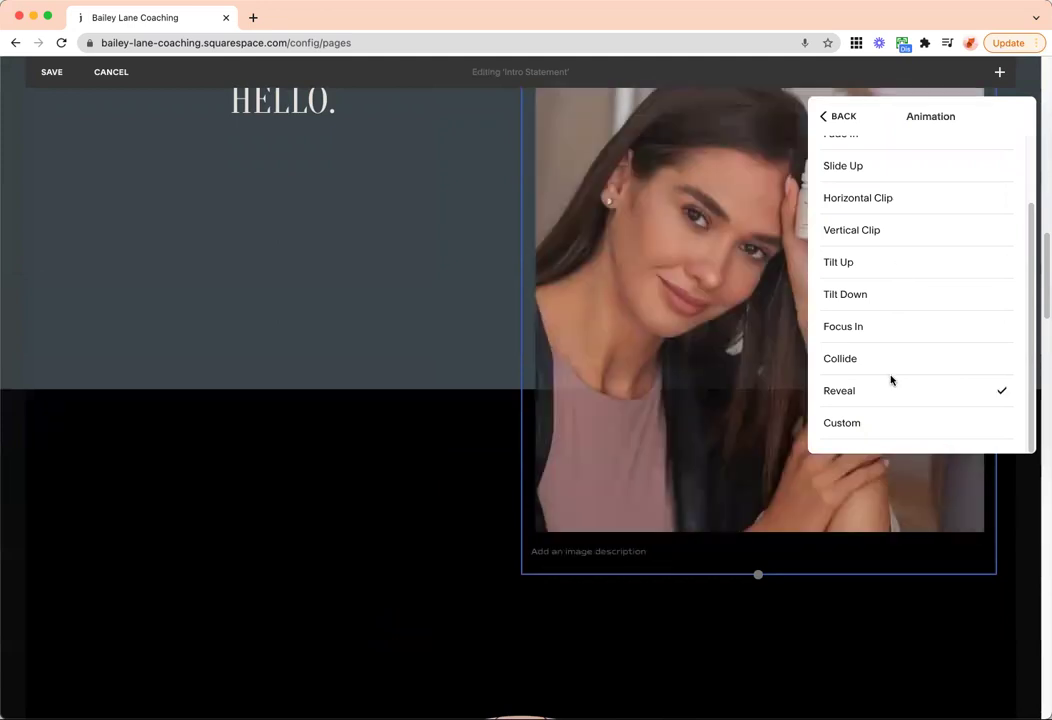
{"action": "left_click", "coordinate": [880, 199]}
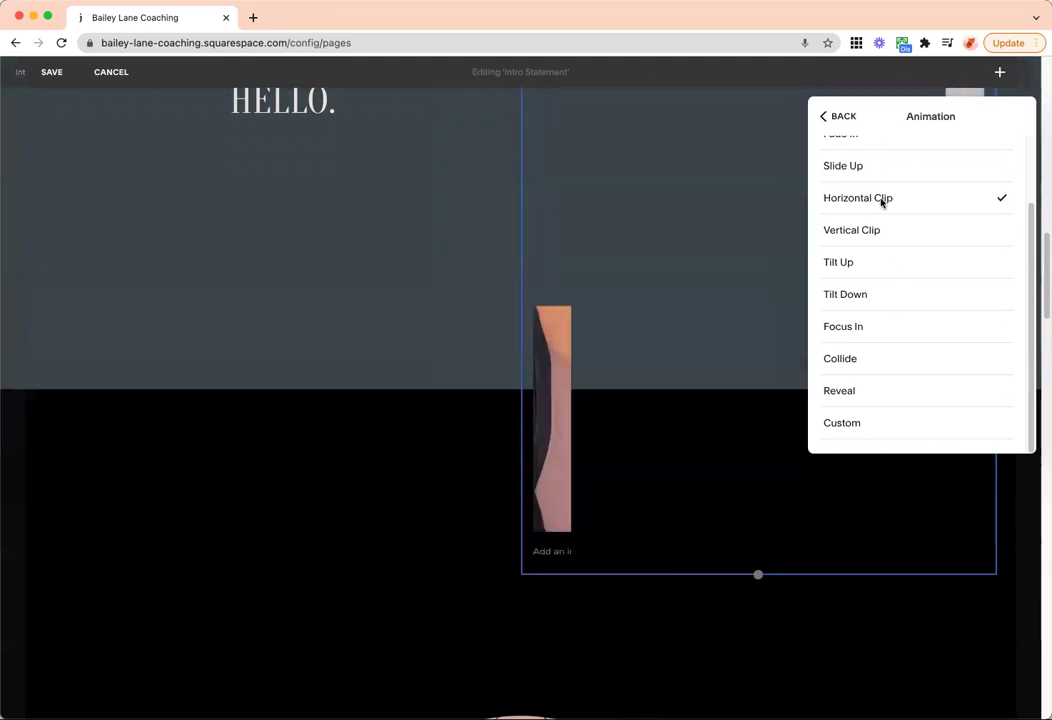
- Close the photo's settings and discard all unsaved edits to the Intro Statement section
{"action": "left_click", "coordinate": [420, 193]}
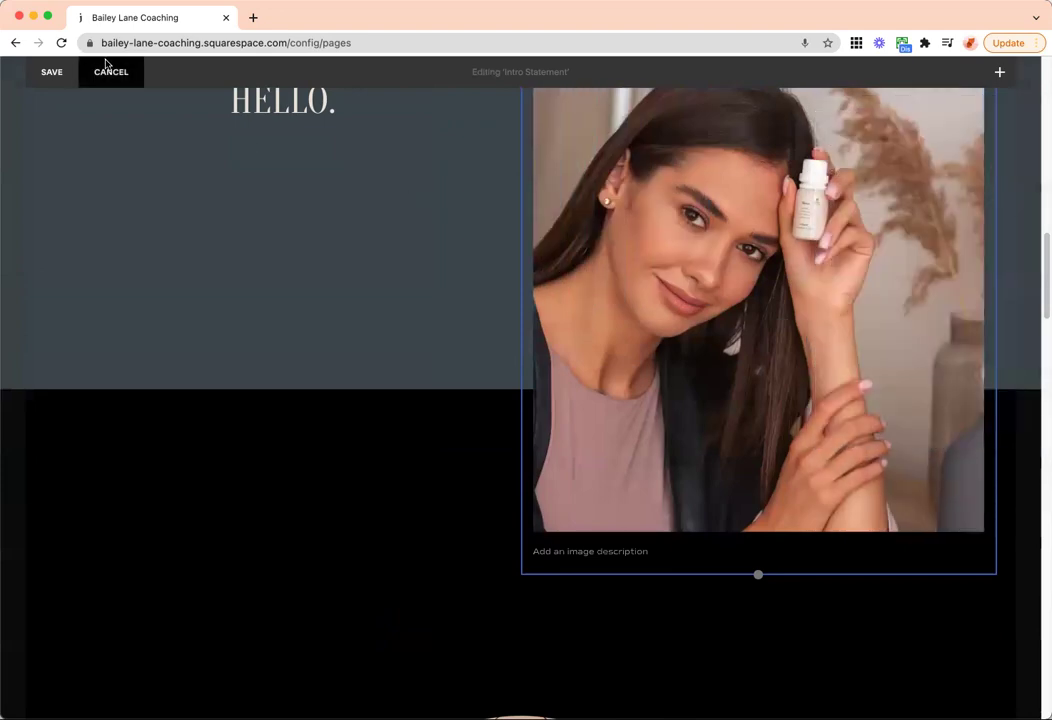
{"action": "left_click", "coordinate": [108, 70]}
{"action": "left_click", "coordinate": [613, 425]}
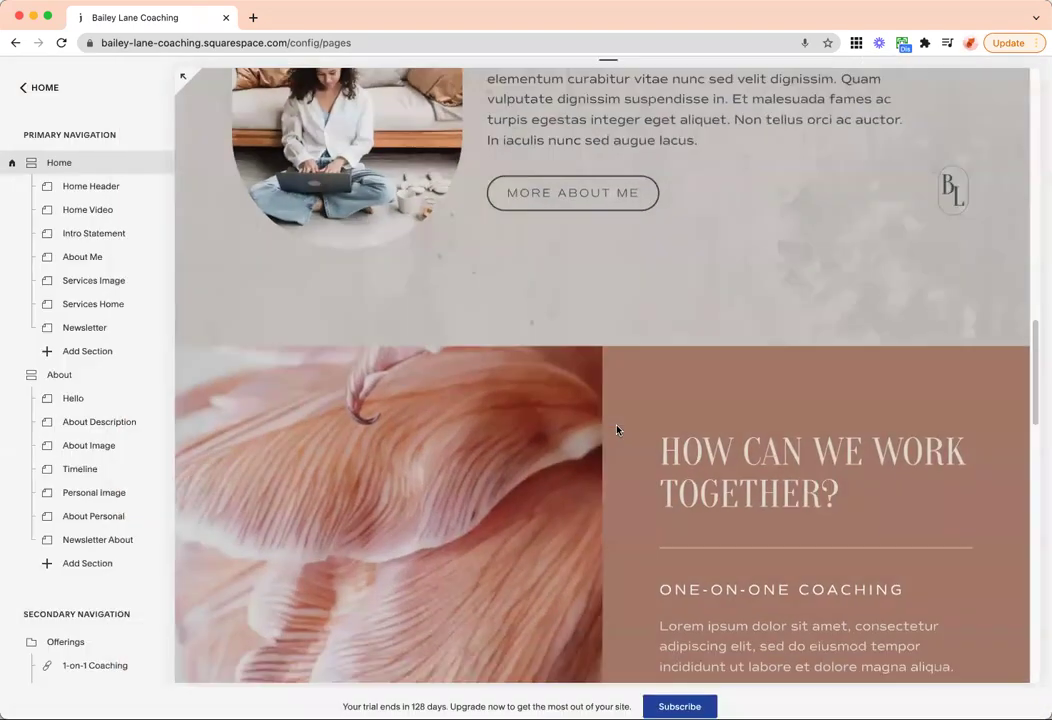
- Look through the rest of the Home page and open the Blog index page listed under Not Linked
{"action": "scroll", "coordinate": [680, 445], "scroll_direction": "down", "scroll_amount": 6}
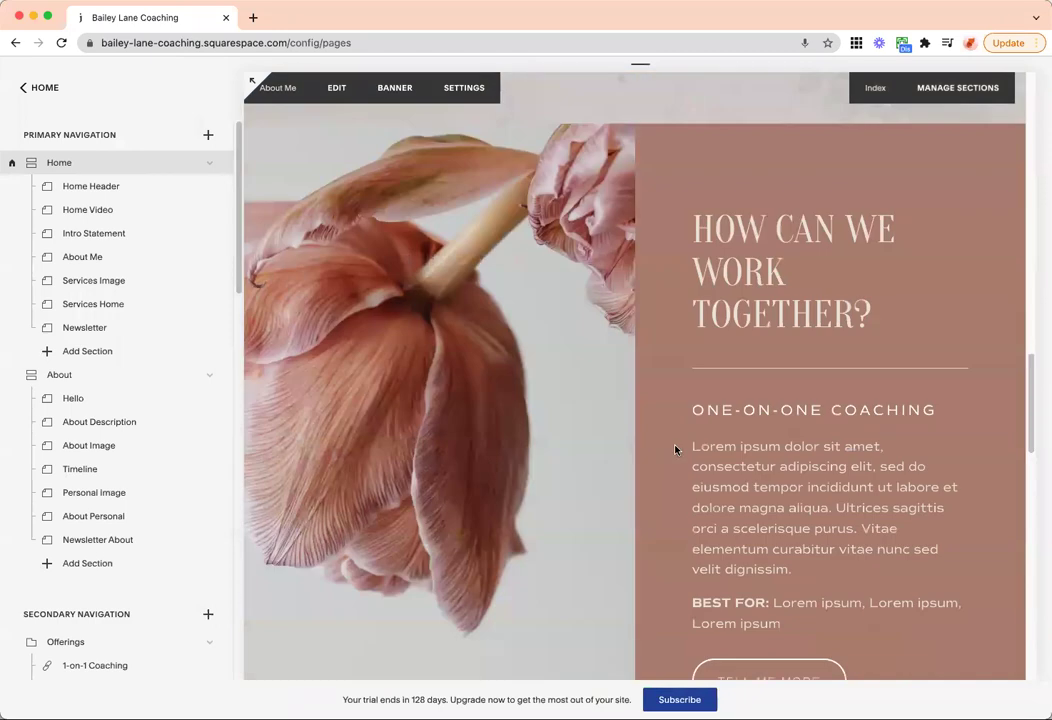
{"action": "scroll", "coordinate": [141, 544], "scroll_direction": "down", "scroll_amount": 3}
{"action": "scroll", "coordinate": [141, 544], "scroll_direction": "down", "scroll_amount": 7}
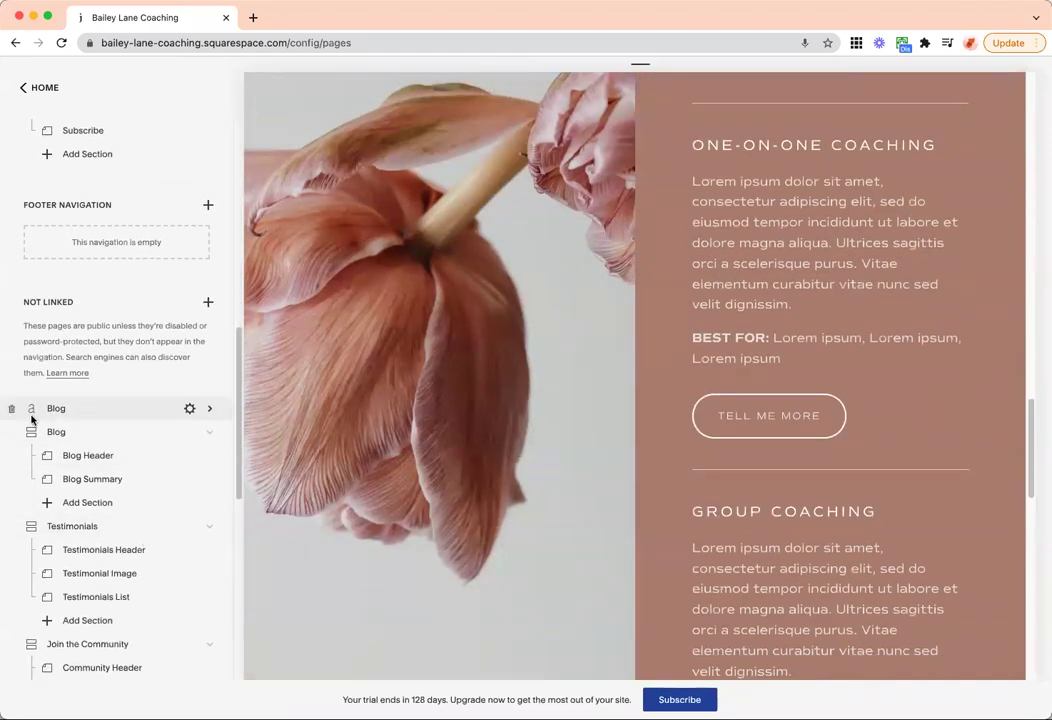
{"action": "left_click", "coordinate": [50, 430]}
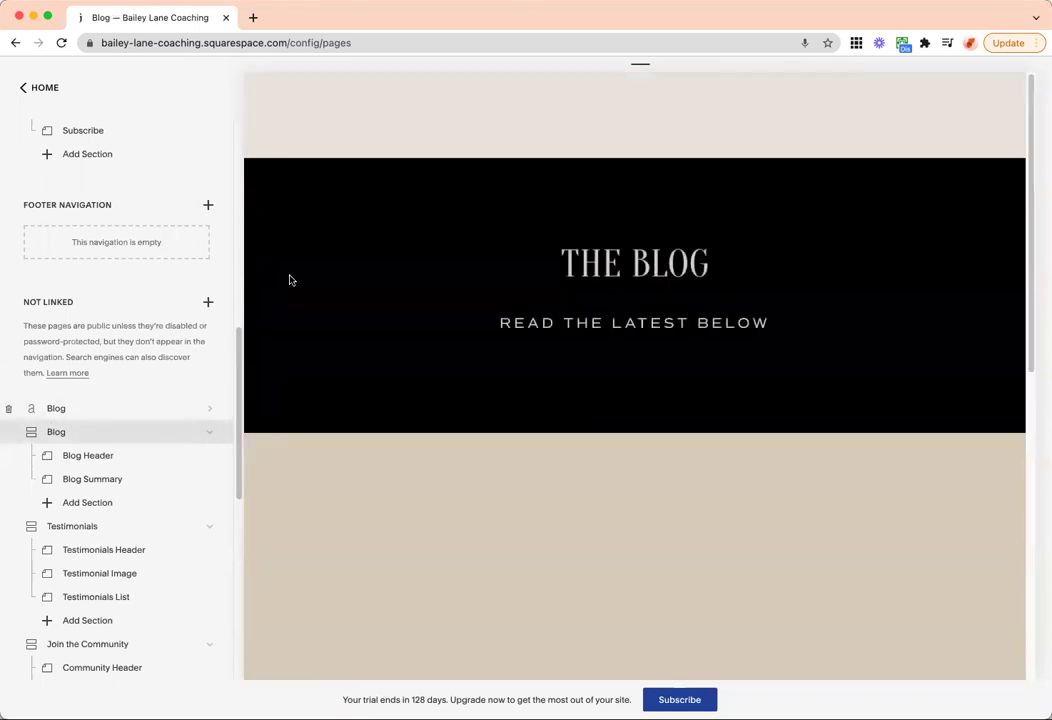
- Look through the Blog index page's post summaries and open the Blog collection listed under Not Linked
{"action": "scroll", "coordinate": [560, 400], "scroll_direction": "down", "scroll_amount": 5}
{"action": "scroll", "coordinate": [586, 420], "scroll_direction": "up", "scroll_amount": 1}
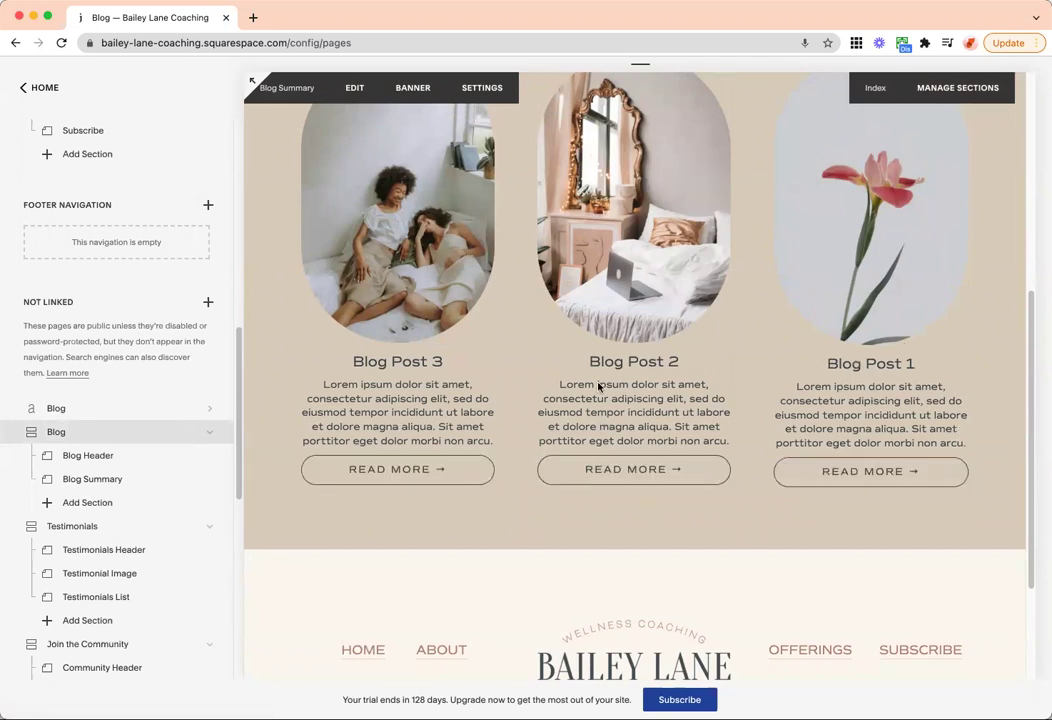
{"action": "scroll", "coordinate": [600, 385], "scroll_direction": "up", "scroll_amount": 1}
{"action": "scroll", "coordinate": [672, 381], "scroll_direction": "up", "scroll_amount": 5}
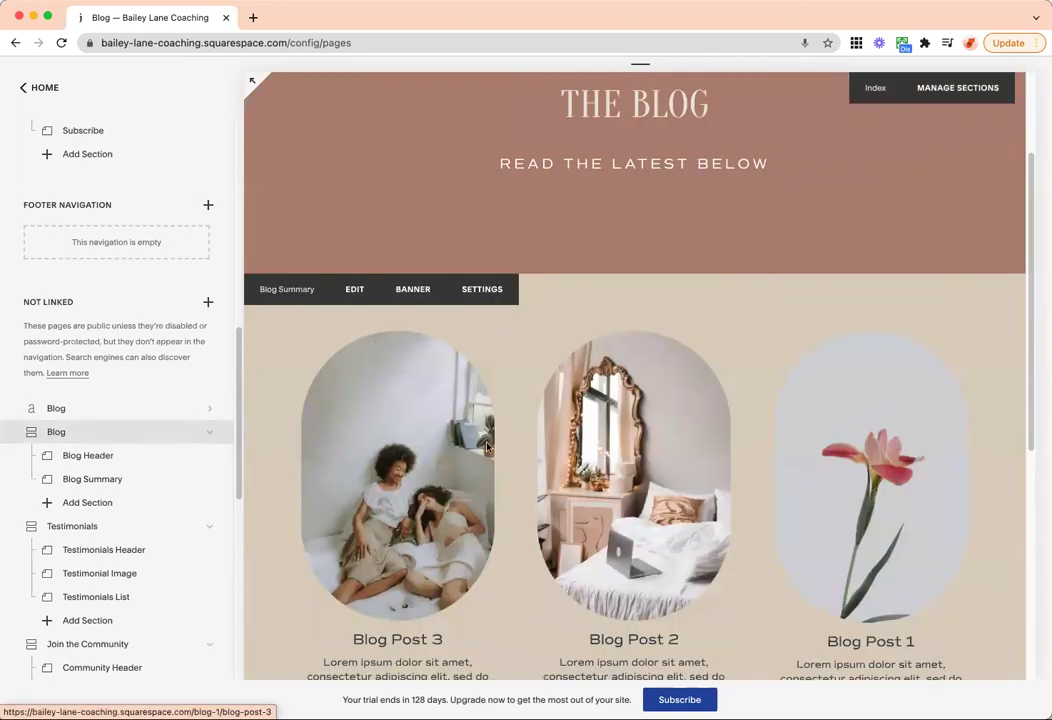
{"action": "left_click", "coordinate": [56, 409]}
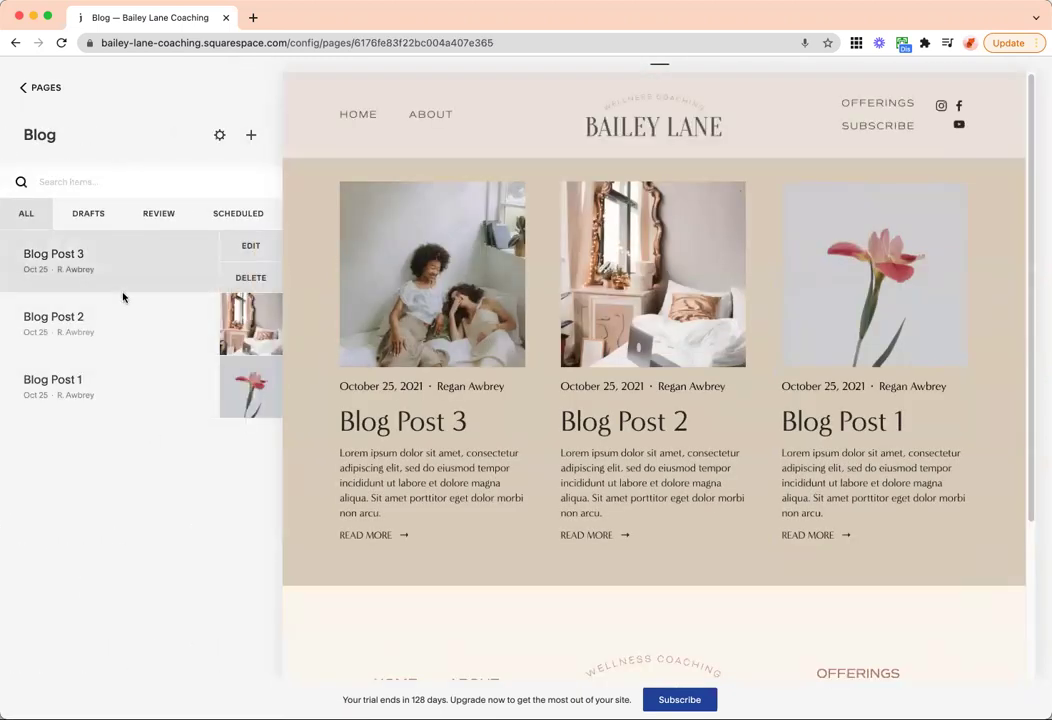
- Open Blog Post 1 for editing and view the content blocks available for its body, without adding one
{"action": "mouse_move", "coordinate": [122, 383]}
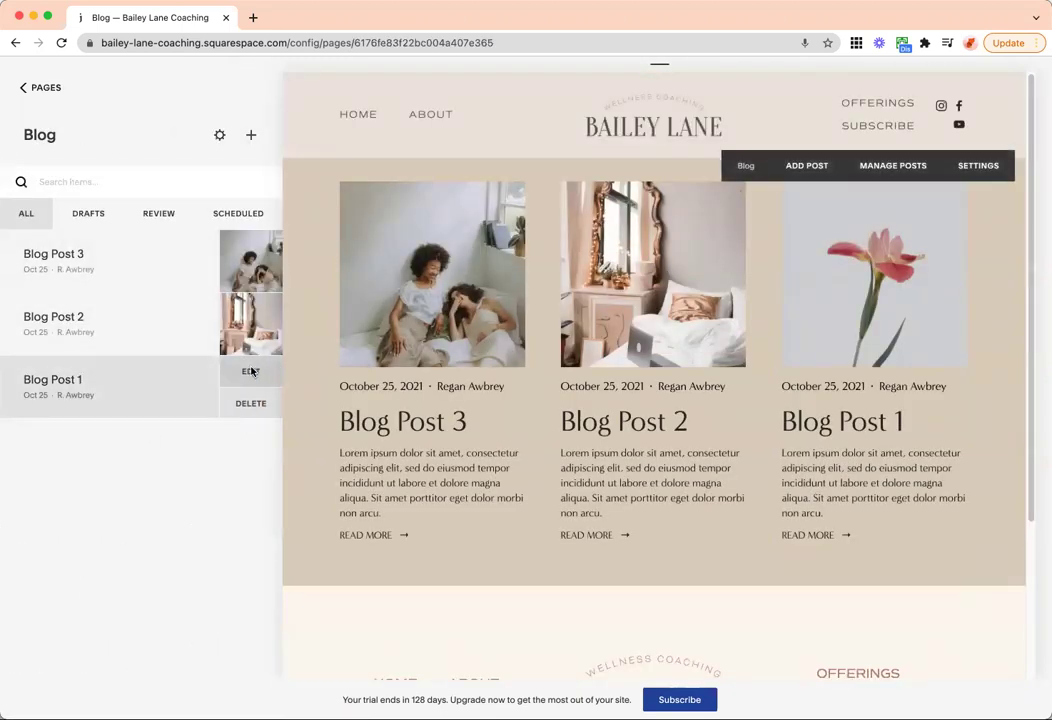
{"action": "left_click", "coordinate": [250, 371]}
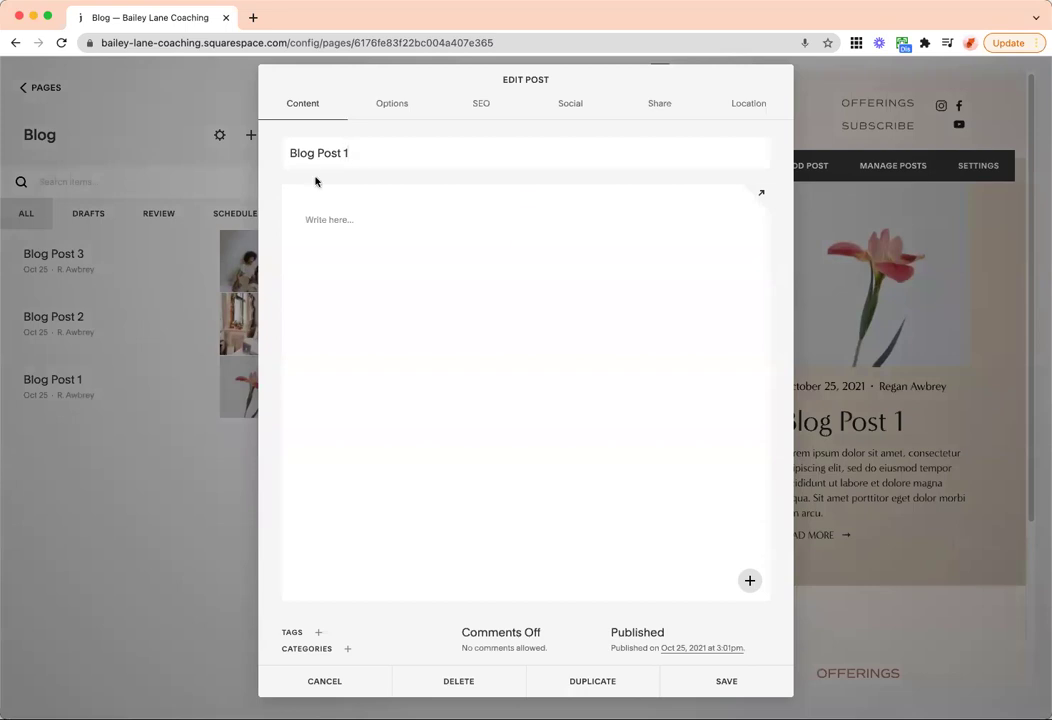
{"action": "left_click", "coordinate": [357, 222]}
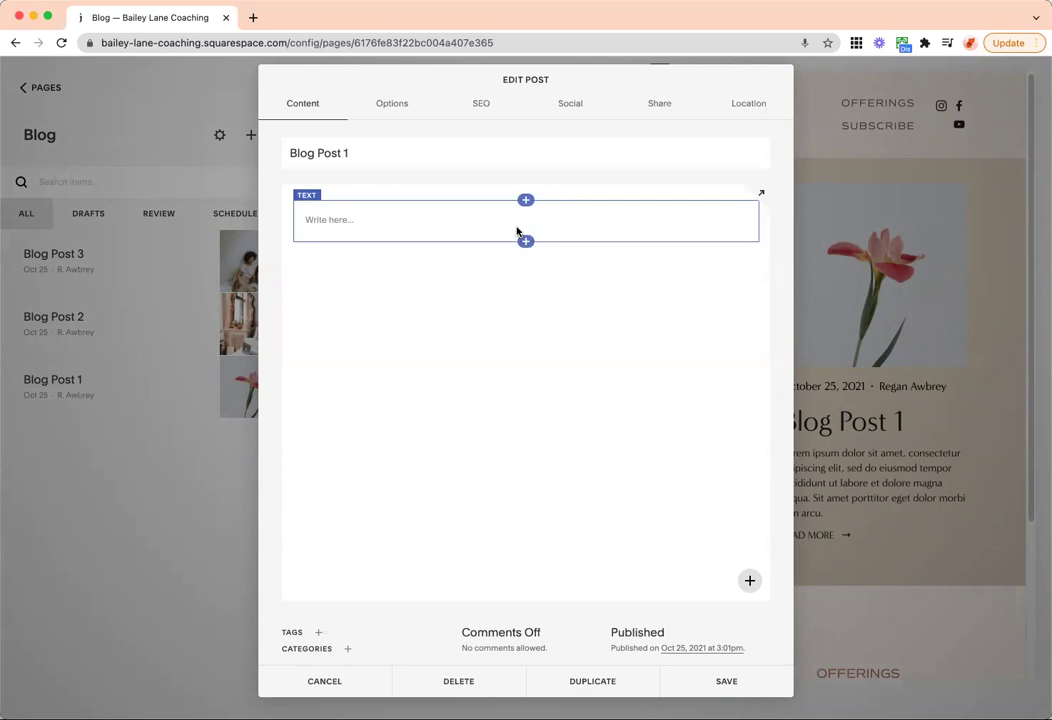
{"action": "left_click", "coordinate": [525, 241]}
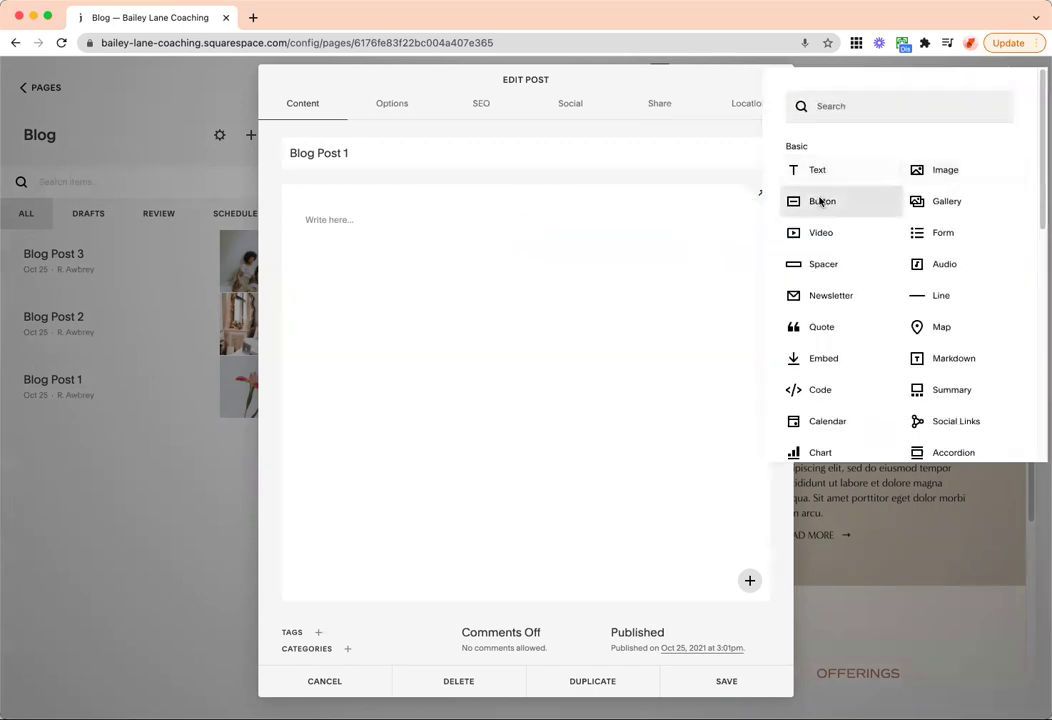
{"action": "left_click", "coordinate": [515, 343]}
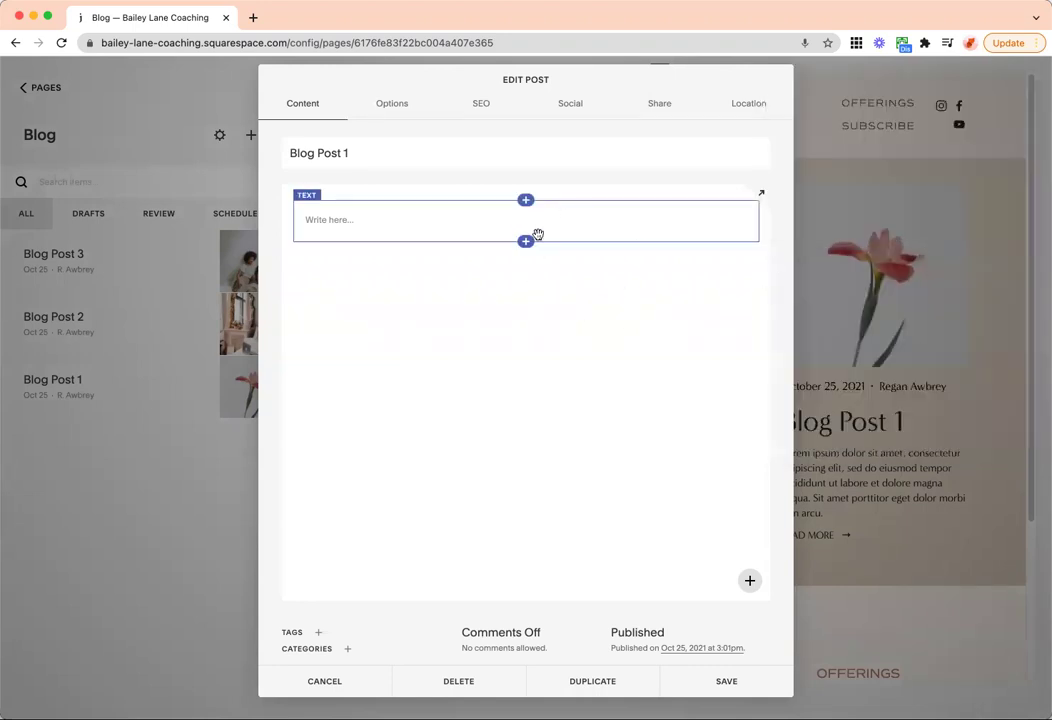
- View the category and tag entry options for Blog Post 1, leaving both empty
{"action": "left_click", "coordinate": [347, 649]}
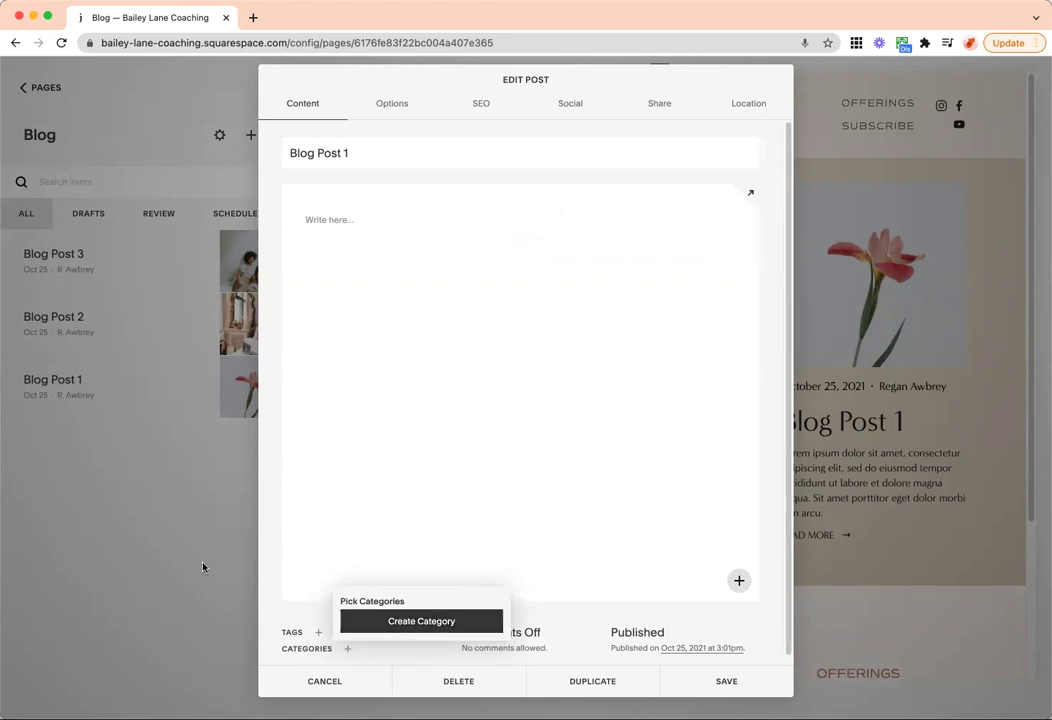
{"action": "left_click", "coordinate": [318, 632]}
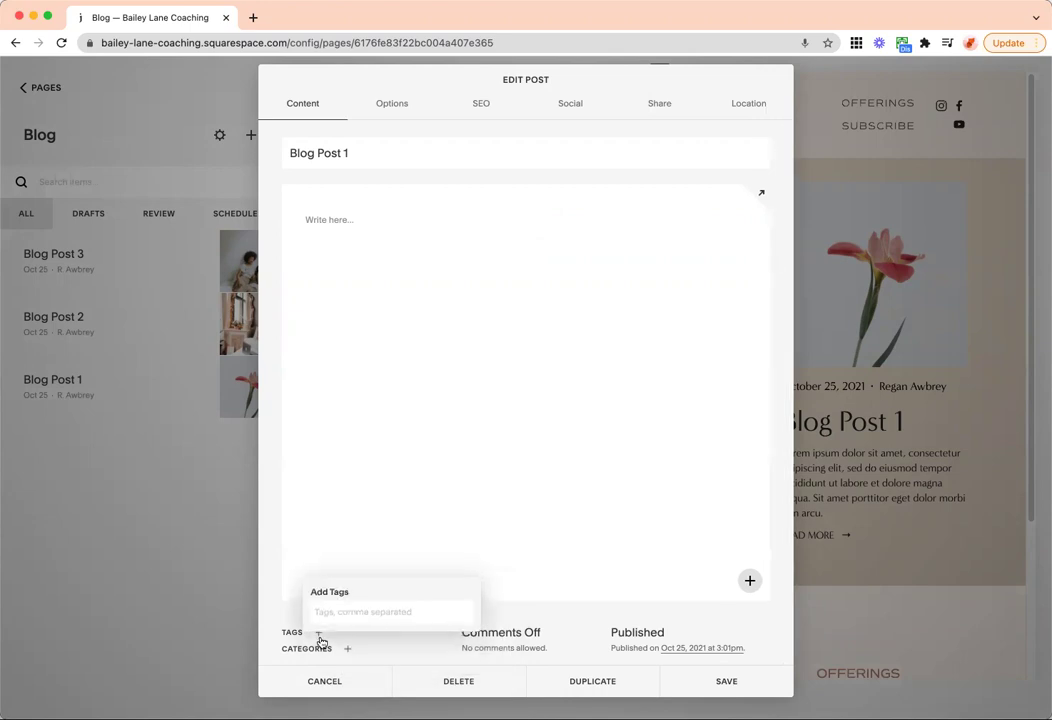
{"action": "left_click", "coordinate": [360, 554]}
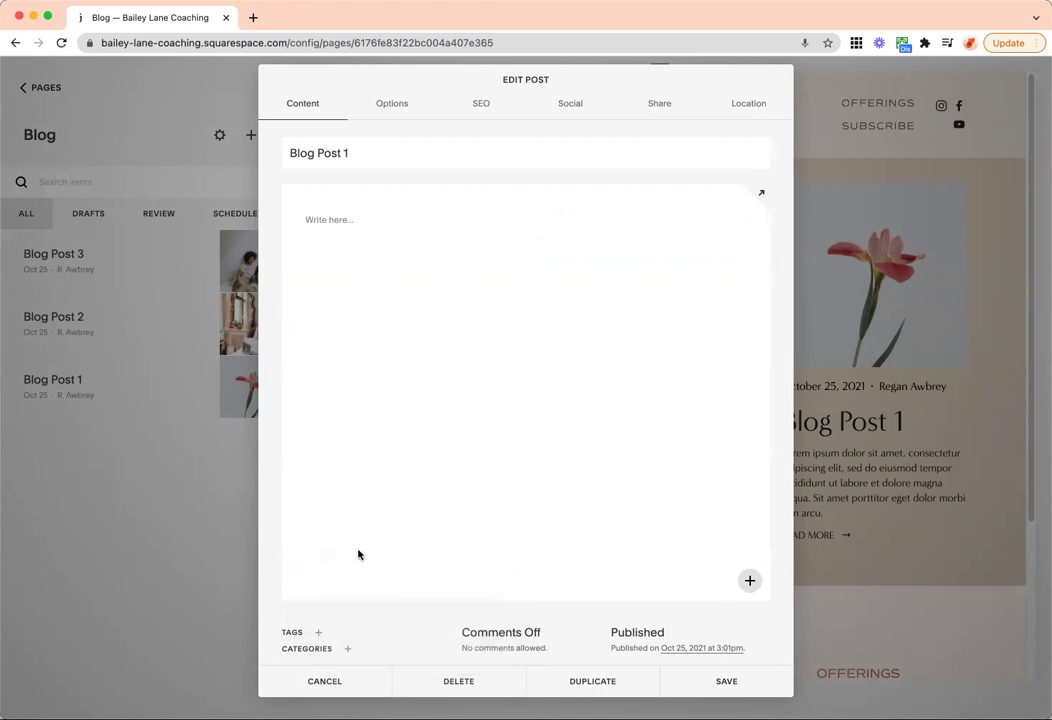
- Review Blog Post 1's options, including the source URL and excerpt text, and close the post without saving
{"action": "left_click", "coordinate": [389, 103]}
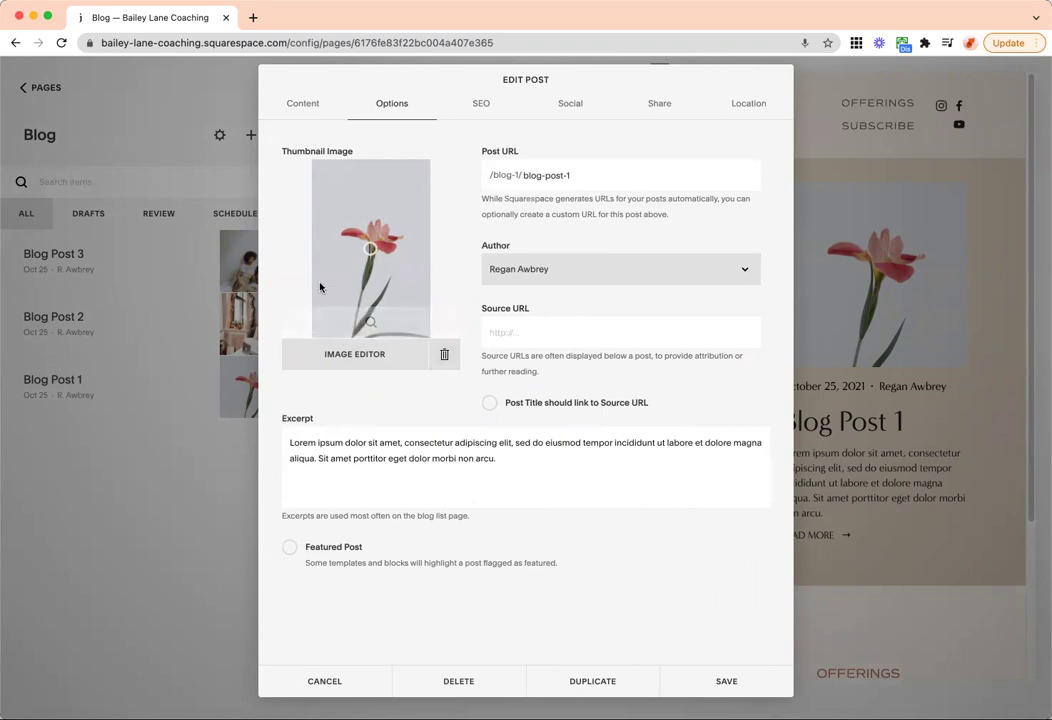
{"action": "left_click", "coordinate": [575, 342]}
{"action": "left_click", "coordinate": [564, 306]}
{"action": "left_click_drag", "start_coordinate": [535, 465], "coordinate": [208, 441]}
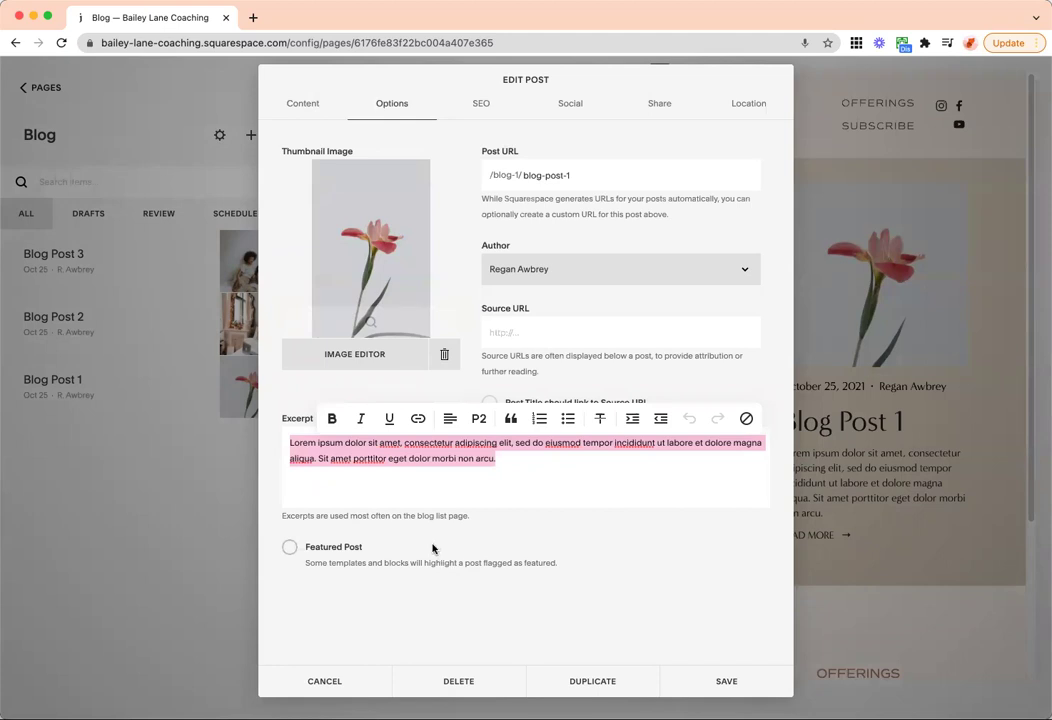
{"action": "left_click", "coordinate": [345, 682]}
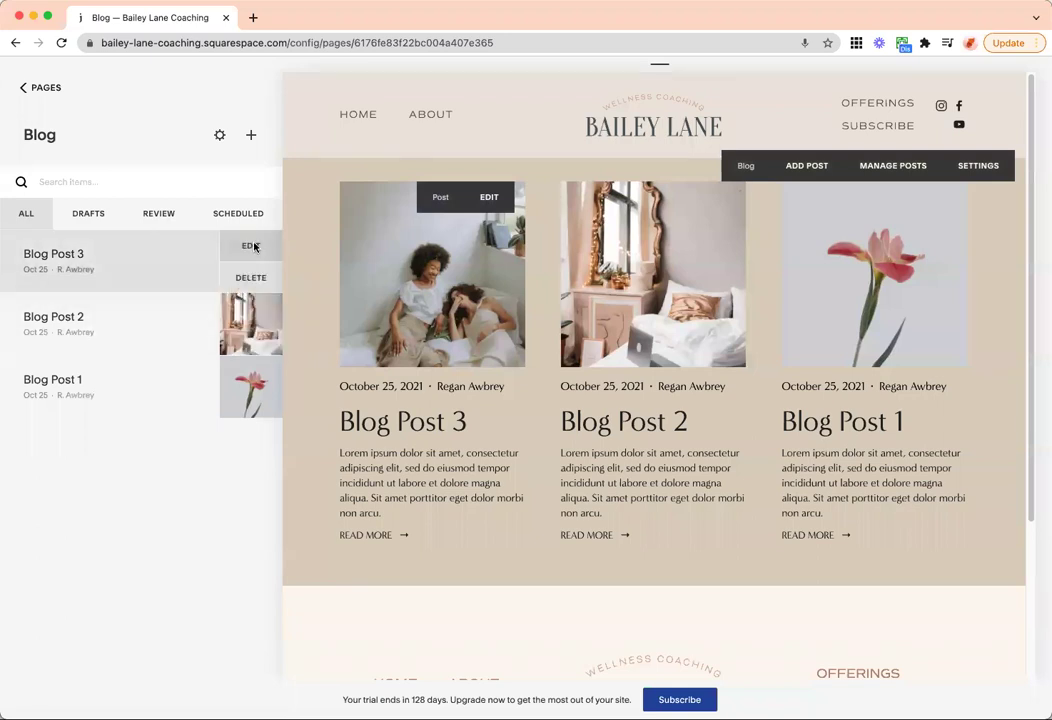
- View the editors for Blog Post 3 and a new blank blog post, closing each without saving
{"action": "left_click", "coordinate": [250, 246]}
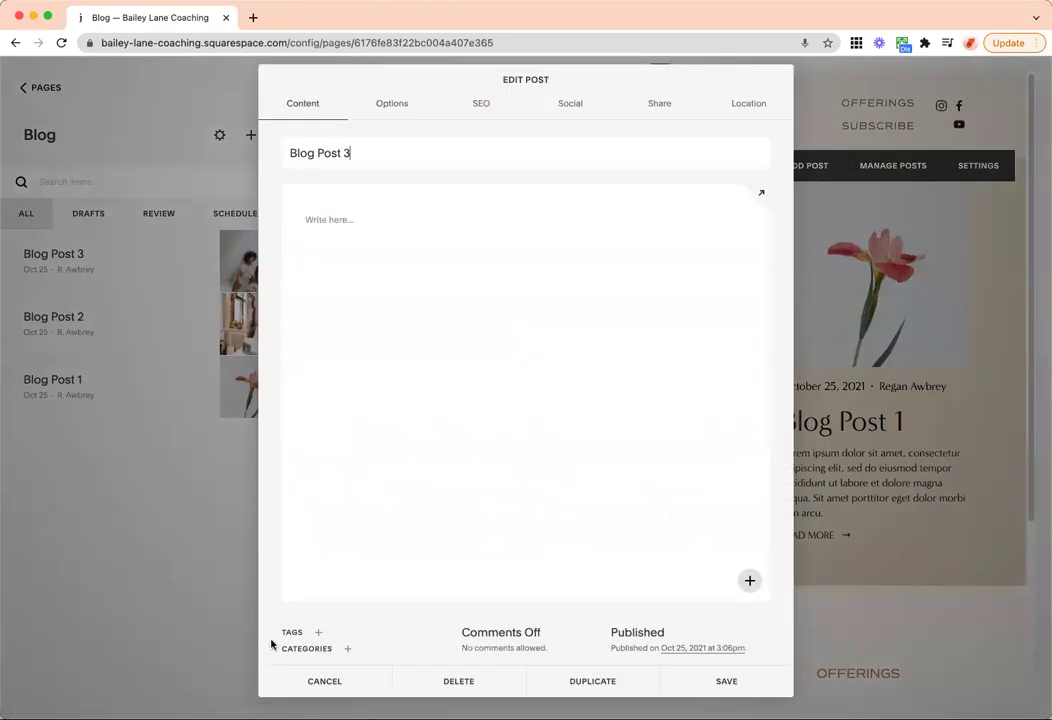
{"action": "left_click", "coordinate": [357, 690]}
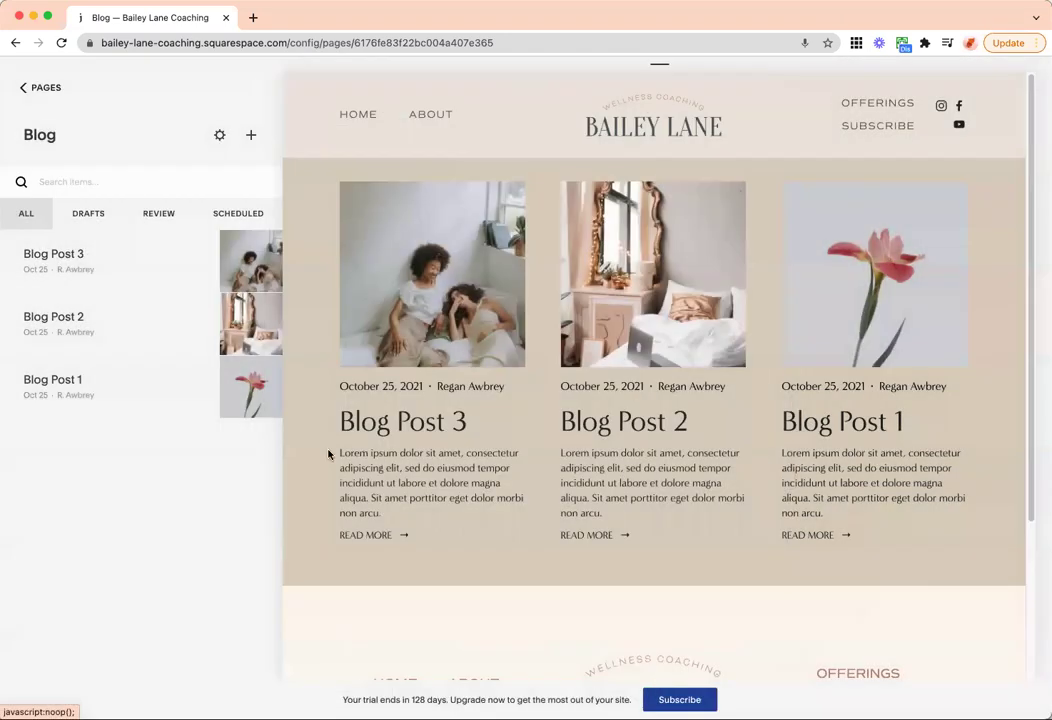
{"action": "left_click", "coordinate": [250, 137]}
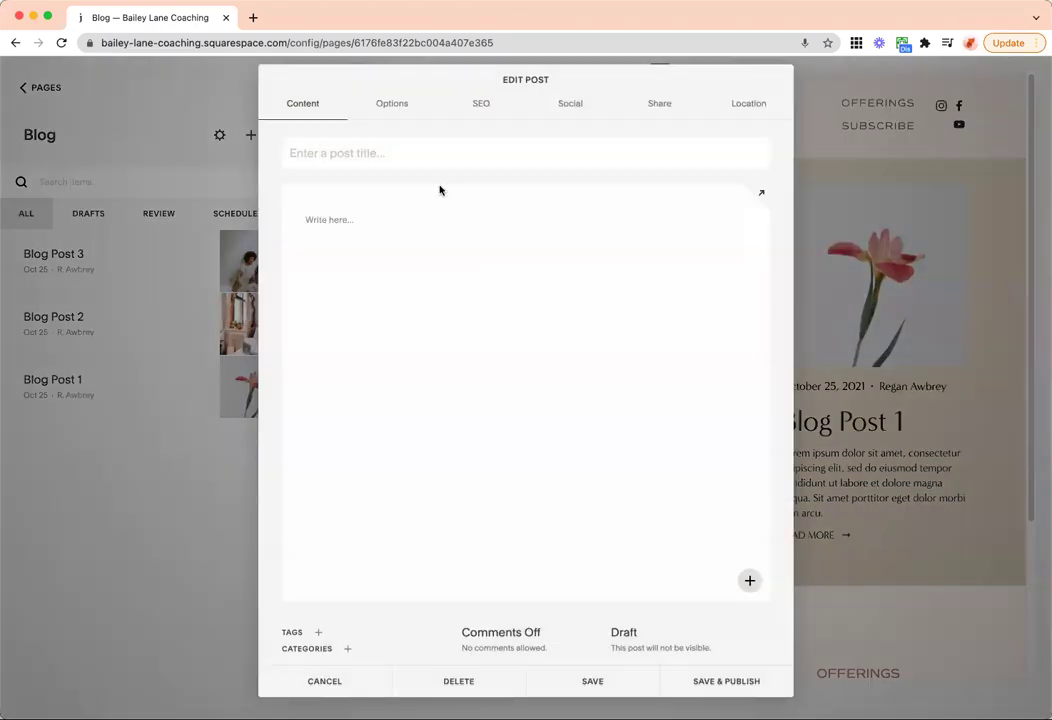
{"action": "left_click", "coordinate": [357, 681]}
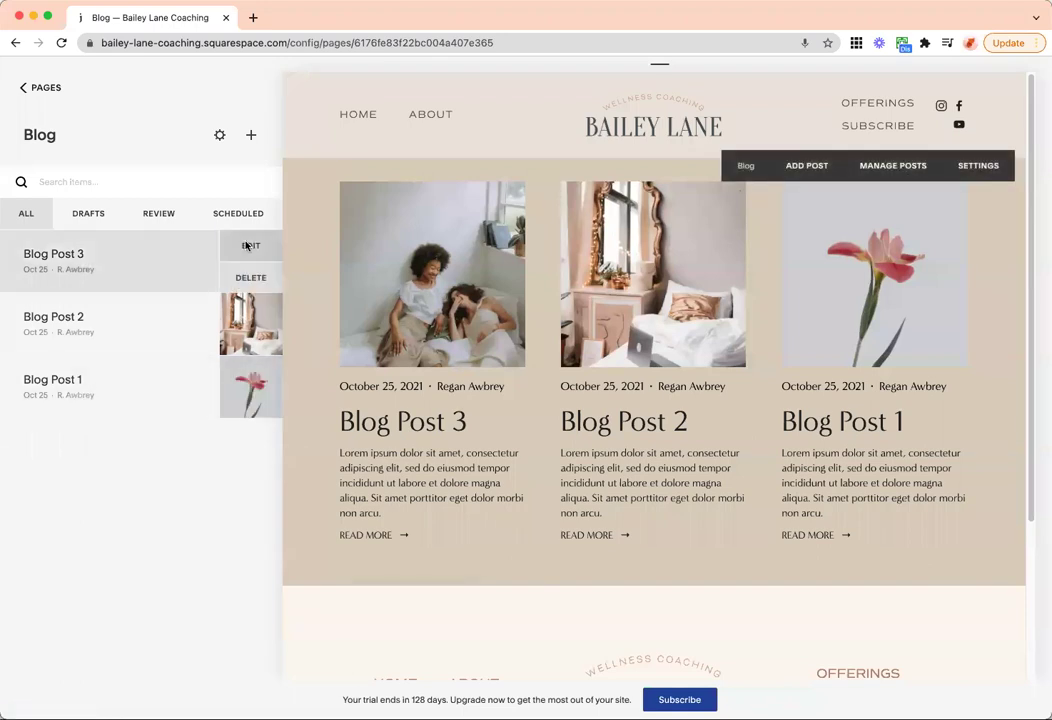
- Review the SEO, Social, Share and Location settings of Blog Post 3 and close the post without saving
{"action": "left_click", "coordinate": [248, 245]}
{"action": "left_click", "coordinate": [483, 104]}
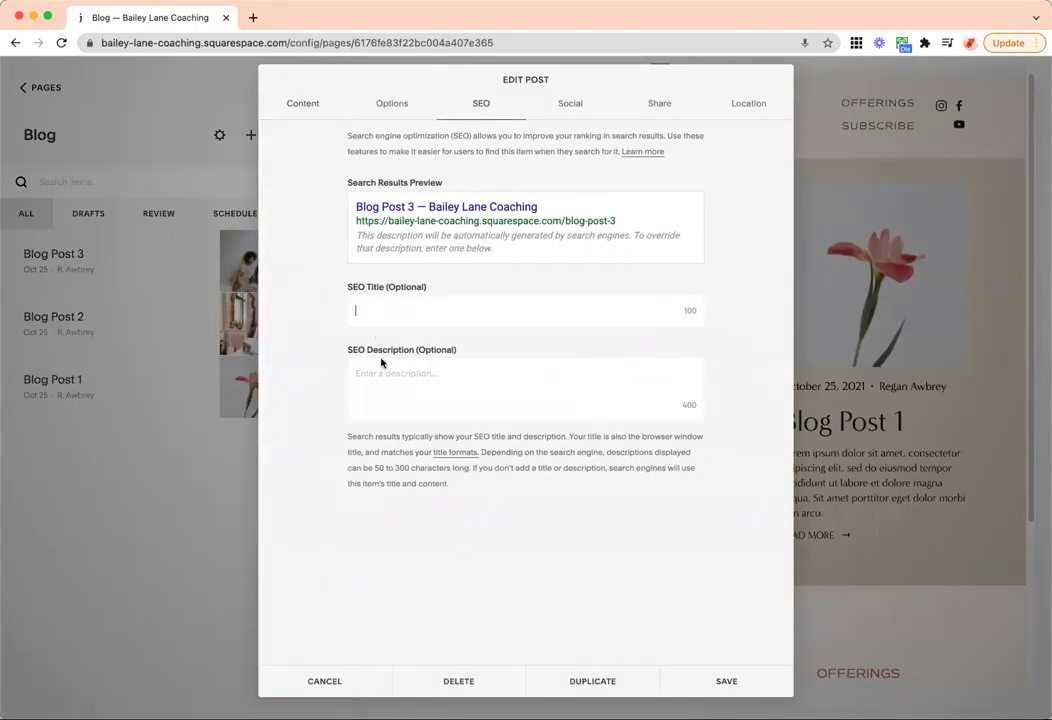
{"action": "left_click", "coordinate": [570, 104]}
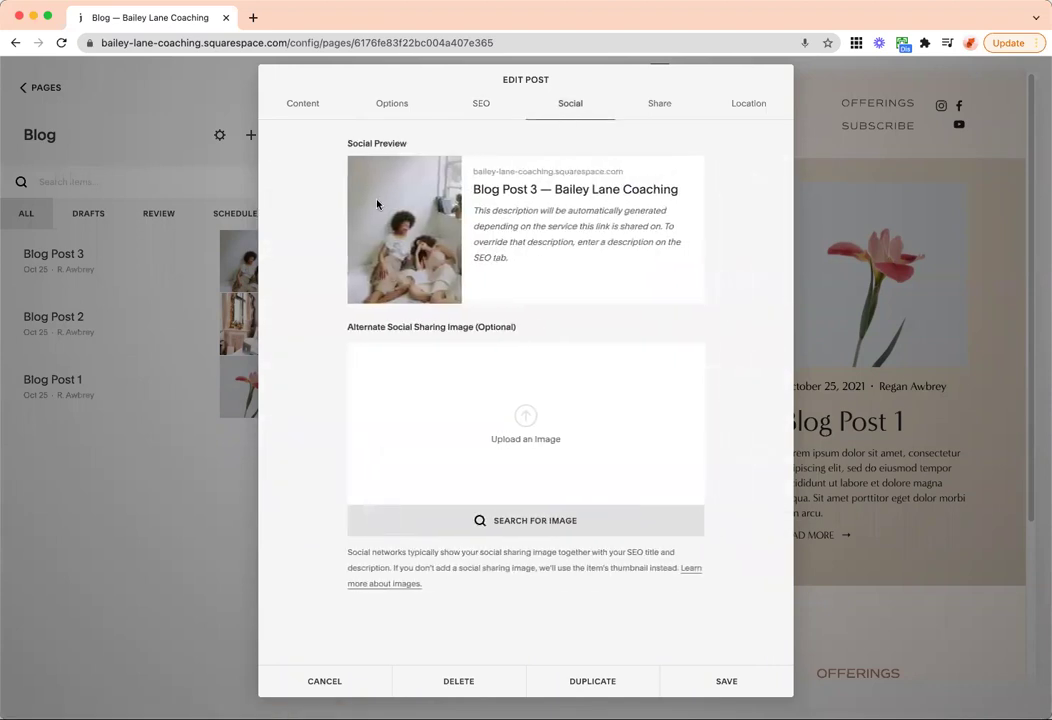
{"action": "left_click", "coordinate": [672, 105]}
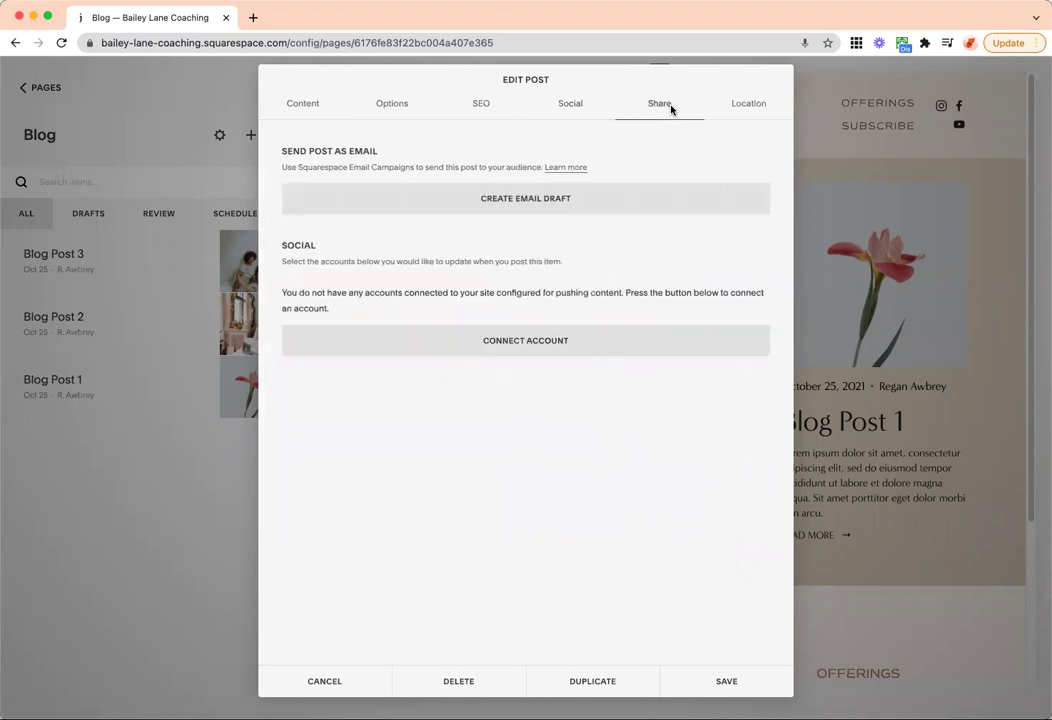
{"action": "left_click", "coordinate": [753, 112]}
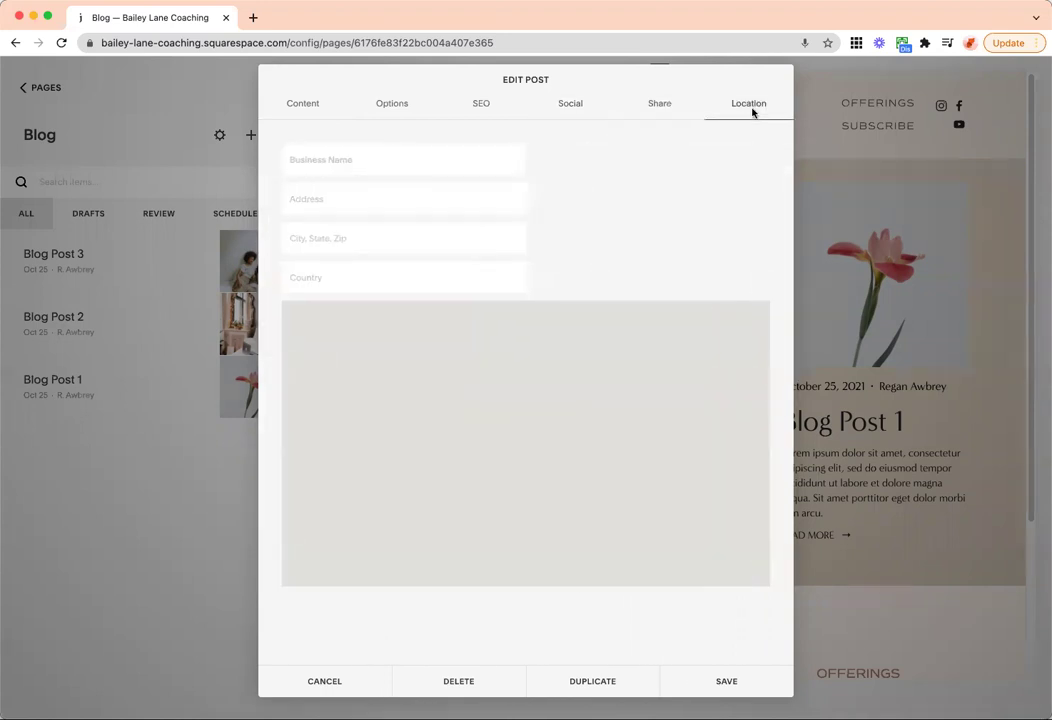
{"action": "left_click", "coordinate": [354, 690]}
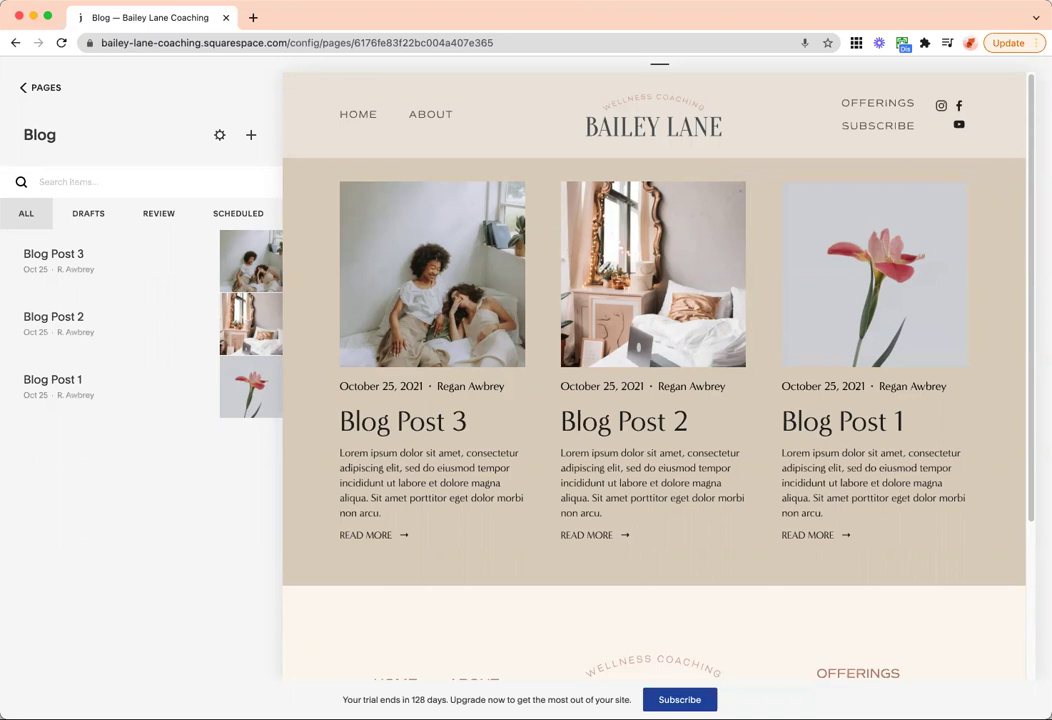
- Open the Contact page's Page Content section for editing and view the blocks that can be added above the form
{"action": "scroll", "coordinate": [590, 316], "scroll_direction": "down", "scroll_amount": 3}
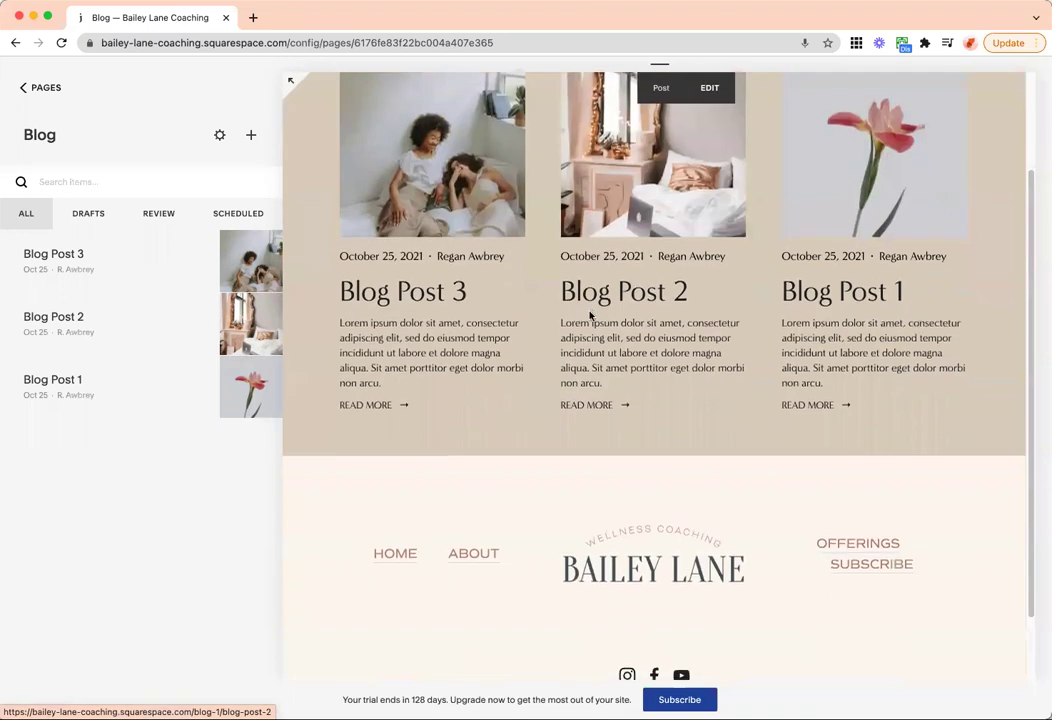
{"action": "scroll", "coordinate": [590, 316], "scroll_direction": "down", "scroll_amount": 2}
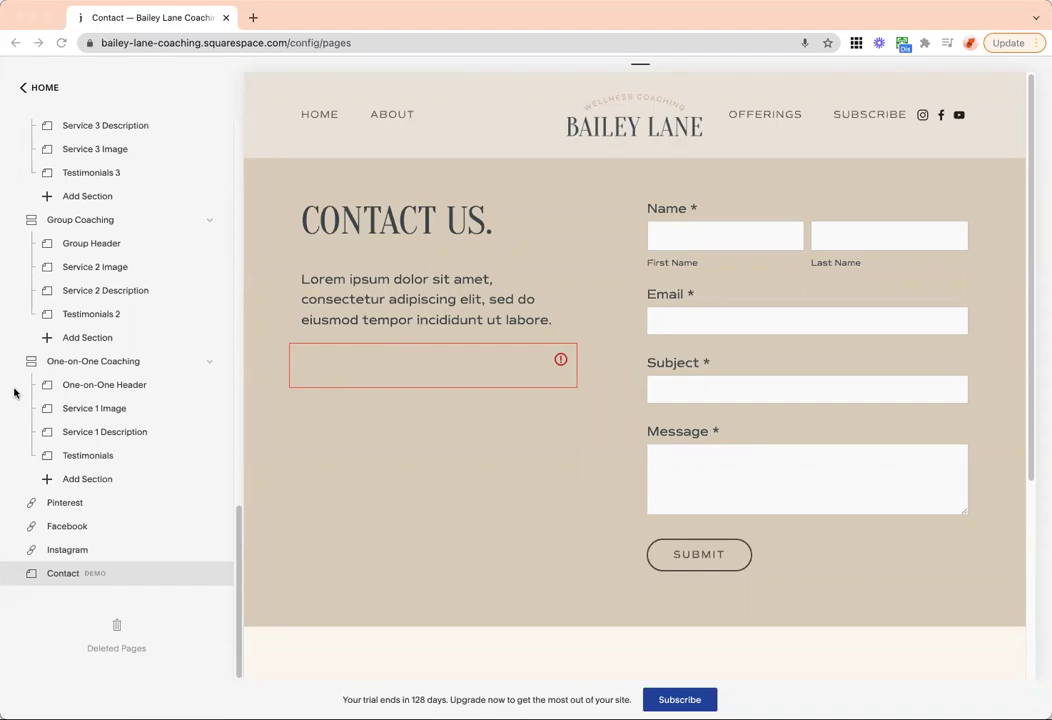
{"action": "double_click", "coordinate": [561, 277]}
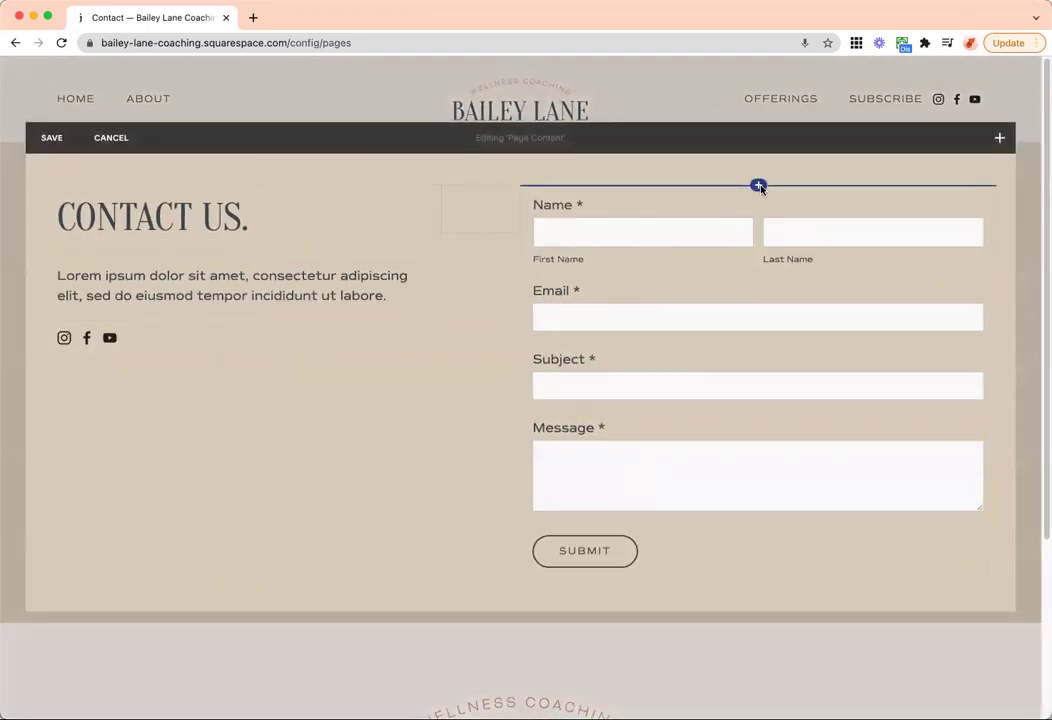
{"action": "left_click", "coordinate": [757, 184]}
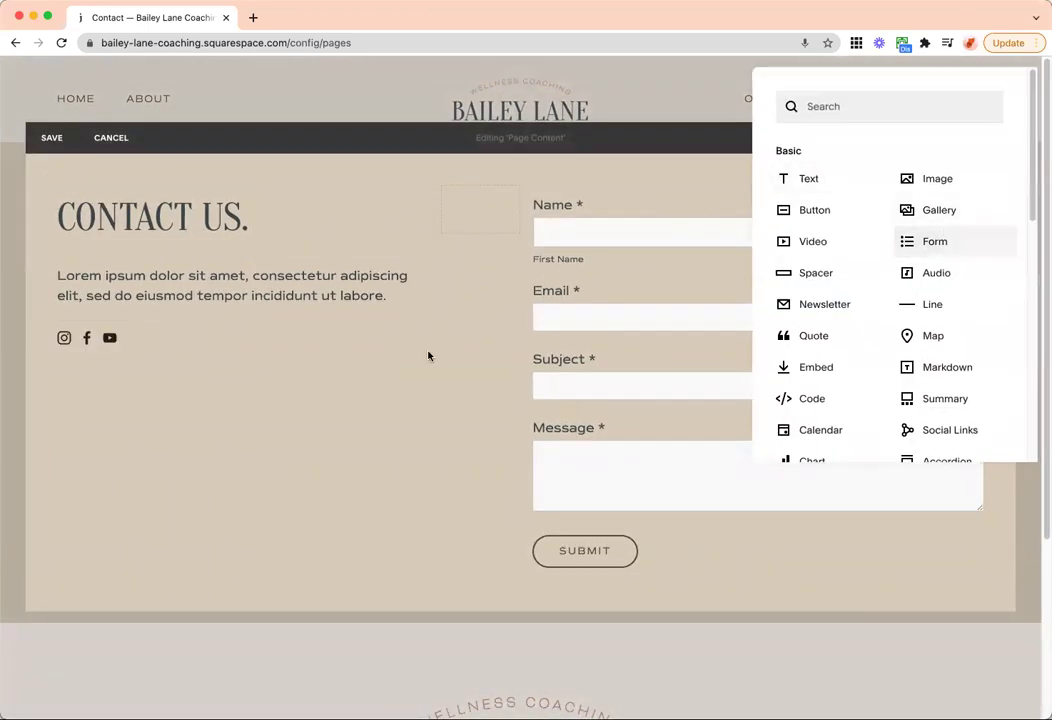
- Name the contact form "Contact" and select its button text without changing it
{"action": "double_click", "coordinate": [723, 321]}
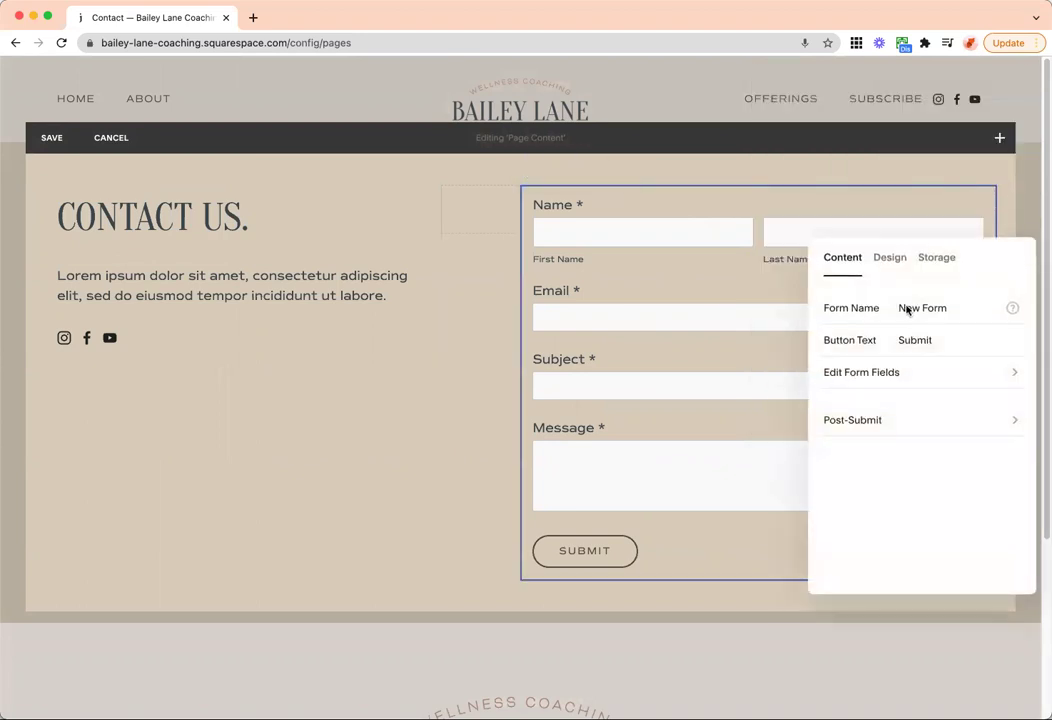
{"action": "triple_click", "coordinate": [906, 308]}
{"action": "type", "text": "Contact"}
{"action": "double_click", "coordinate": [917, 341]}
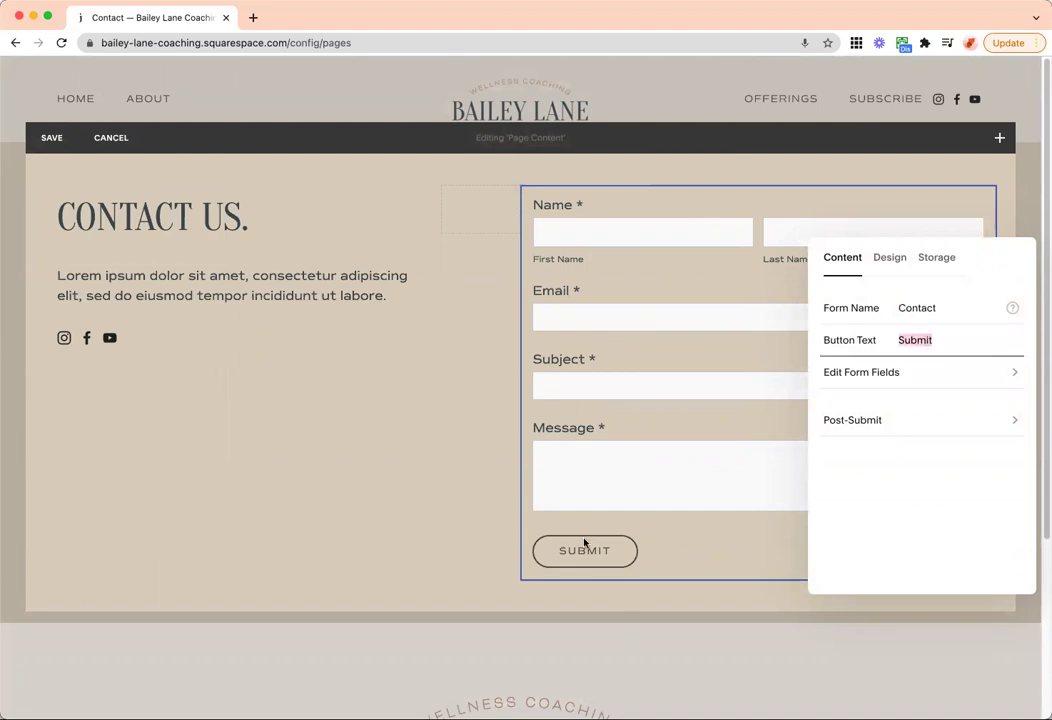
- View the contact form's field removal and reordering controls, and relabel the Message field as "How can I help you?"
{"action": "left_click", "coordinate": [880, 373]}
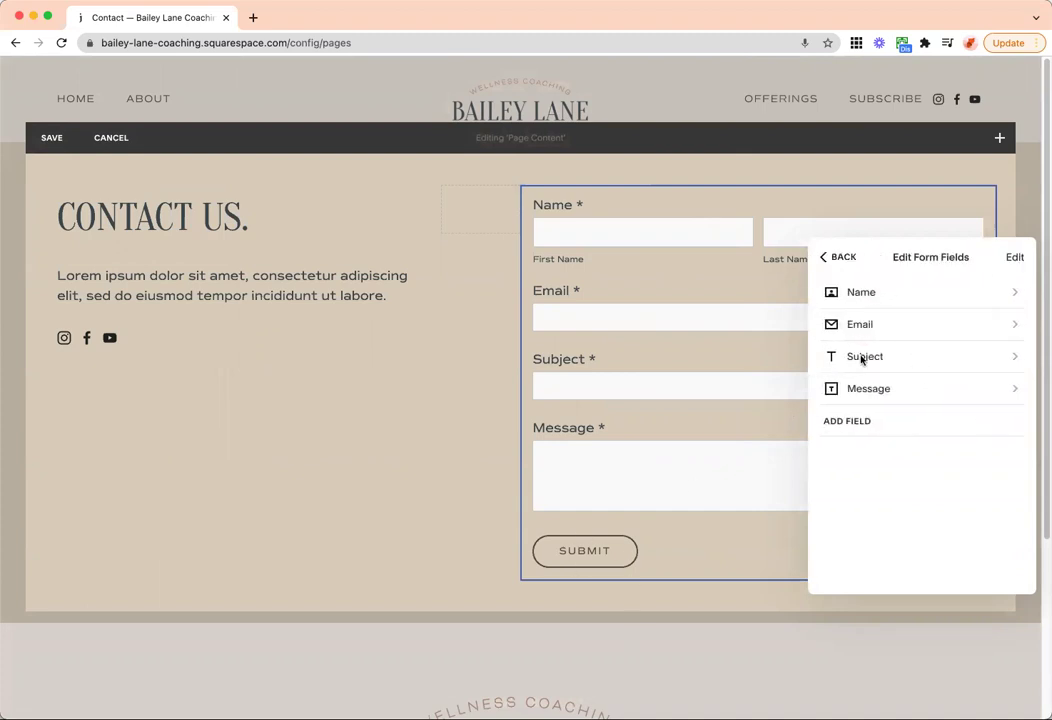
{"action": "left_click", "coordinate": [1014, 258]}
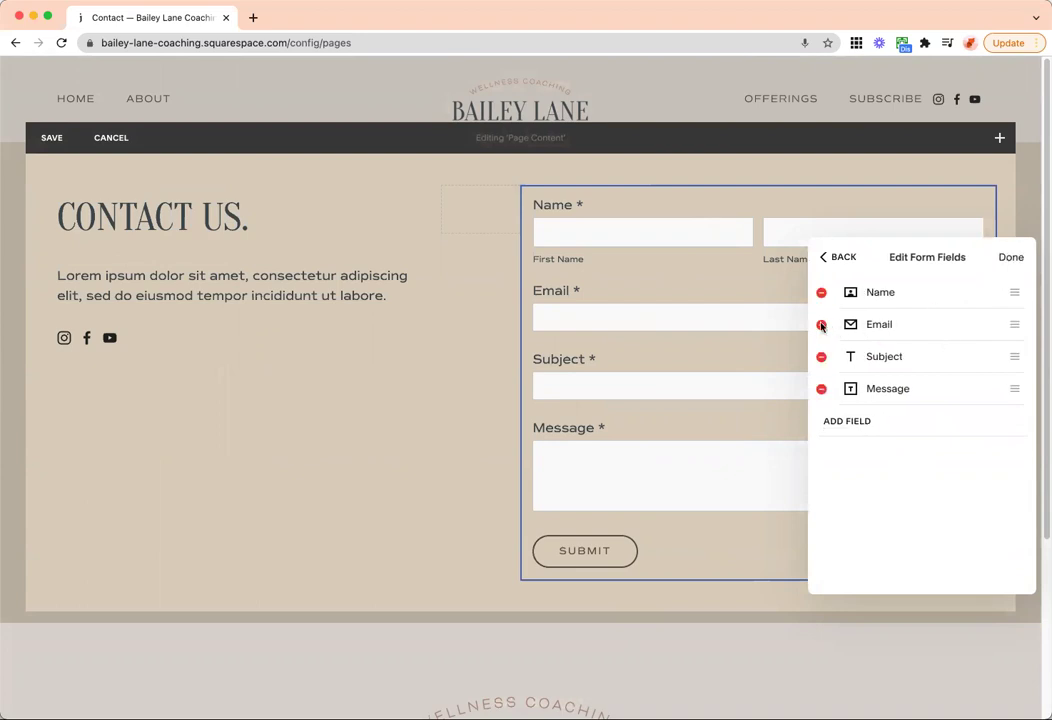
{"action": "left_click", "coordinate": [1011, 258]}
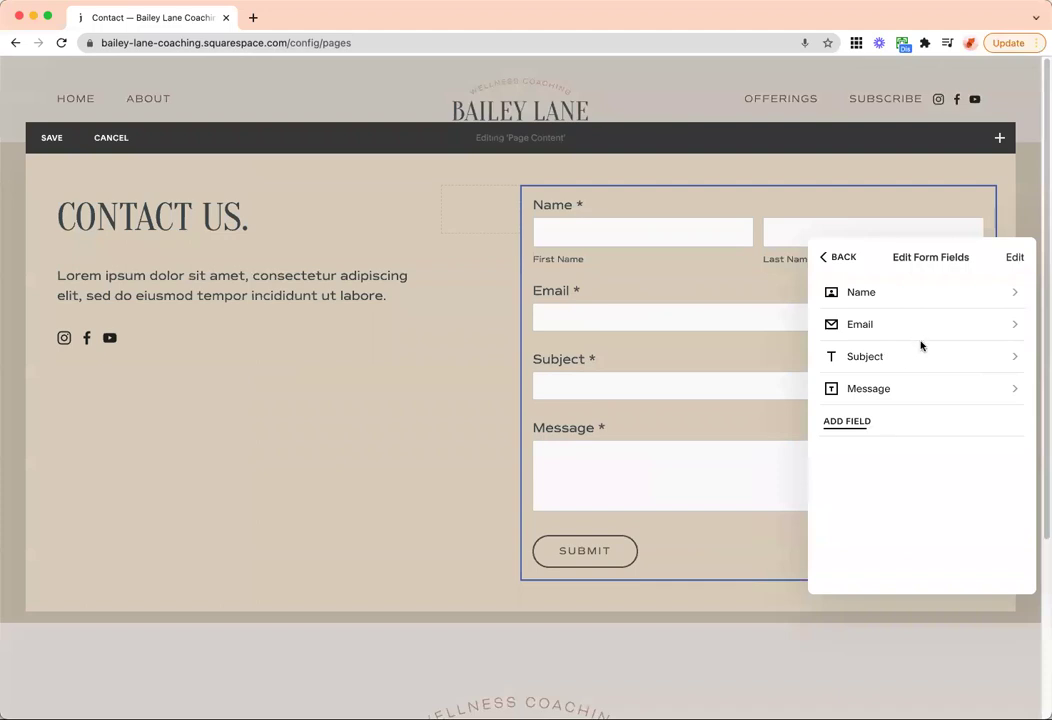
{"action": "left_click", "coordinate": [931, 393]}
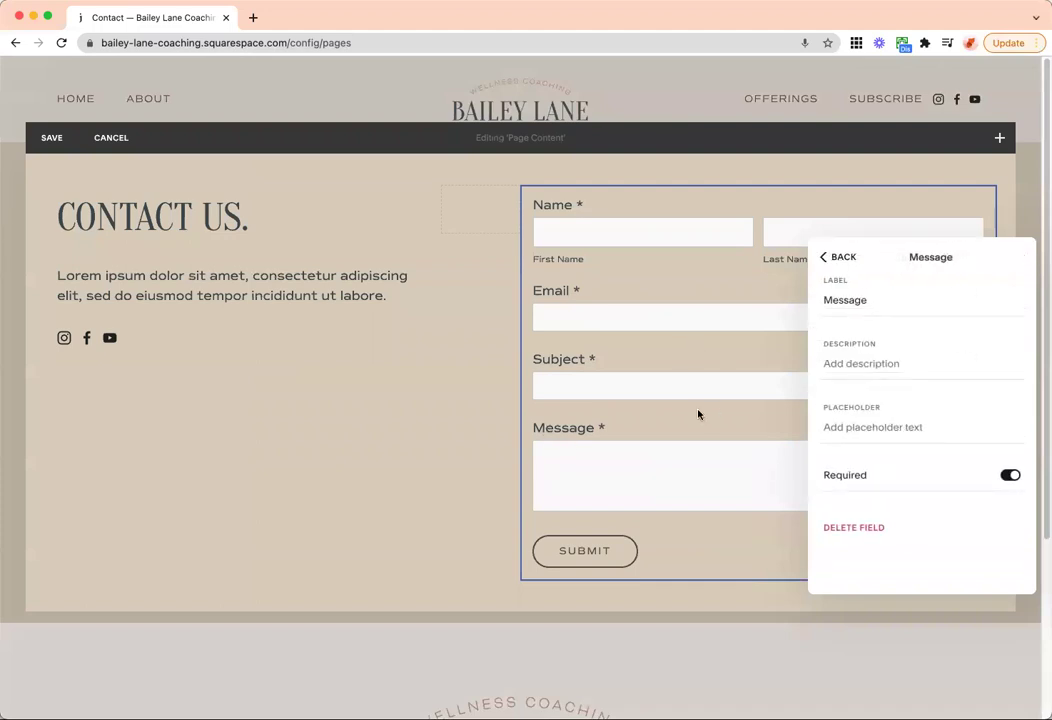
{"action": "double_click", "coordinate": [877, 311]}
{"action": "type", "text": "How can I help you?"}
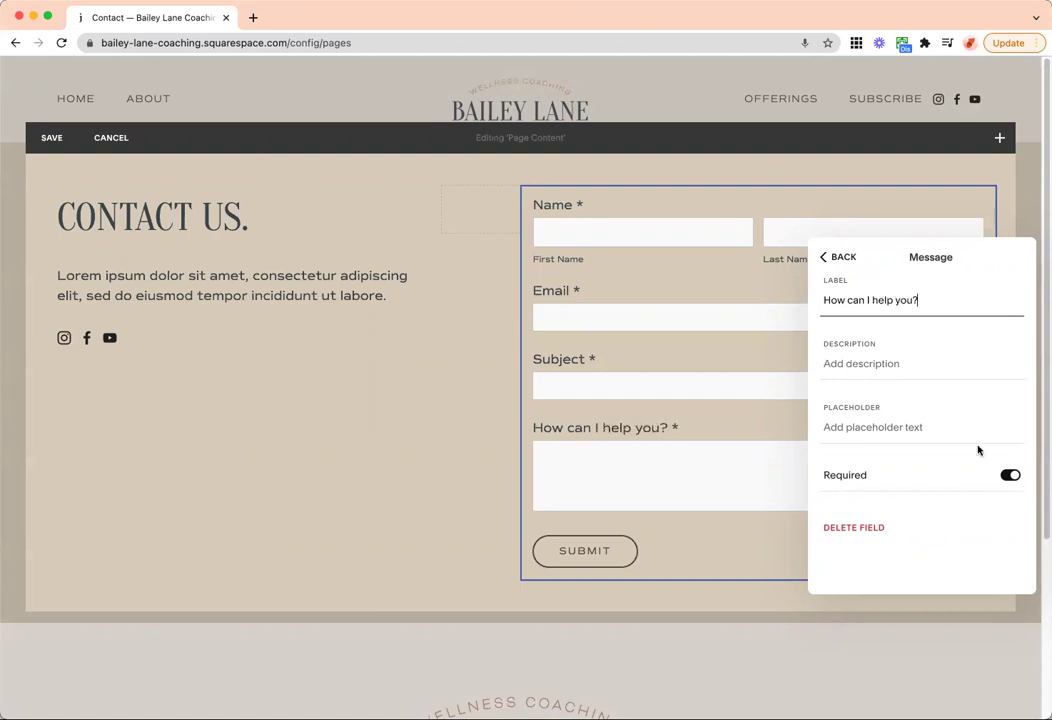
{"action": "left_click", "coordinate": [840, 258]}
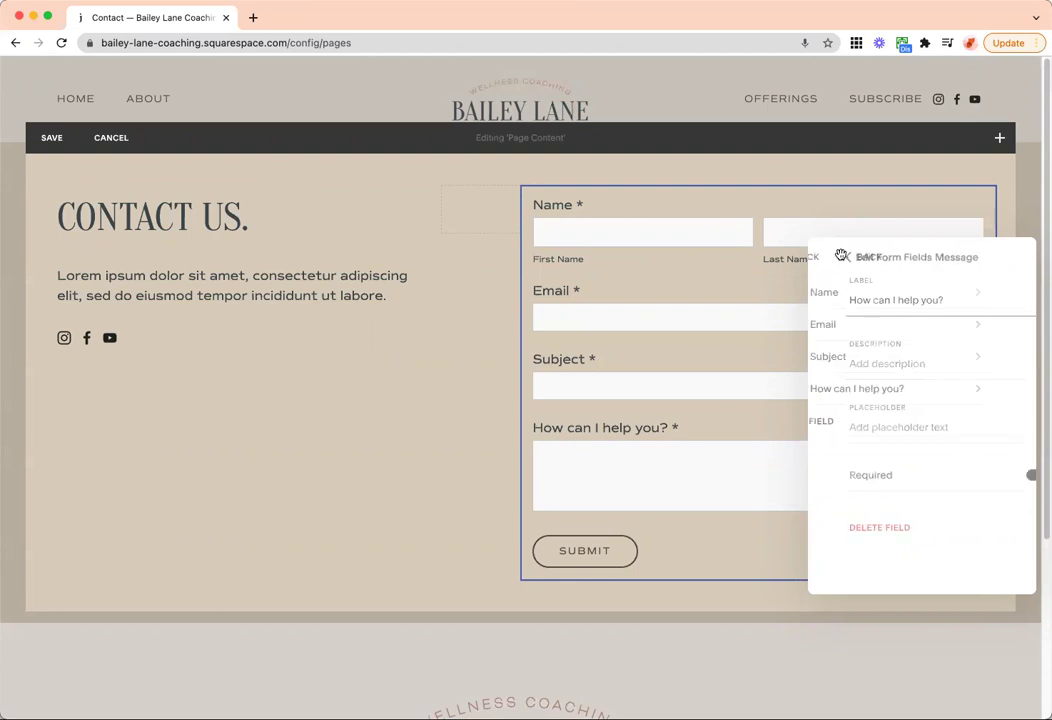
- View the field types that can be added to the contact form and return to its main content settings
{"action": "left_click", "coordinate": [850, 422]}
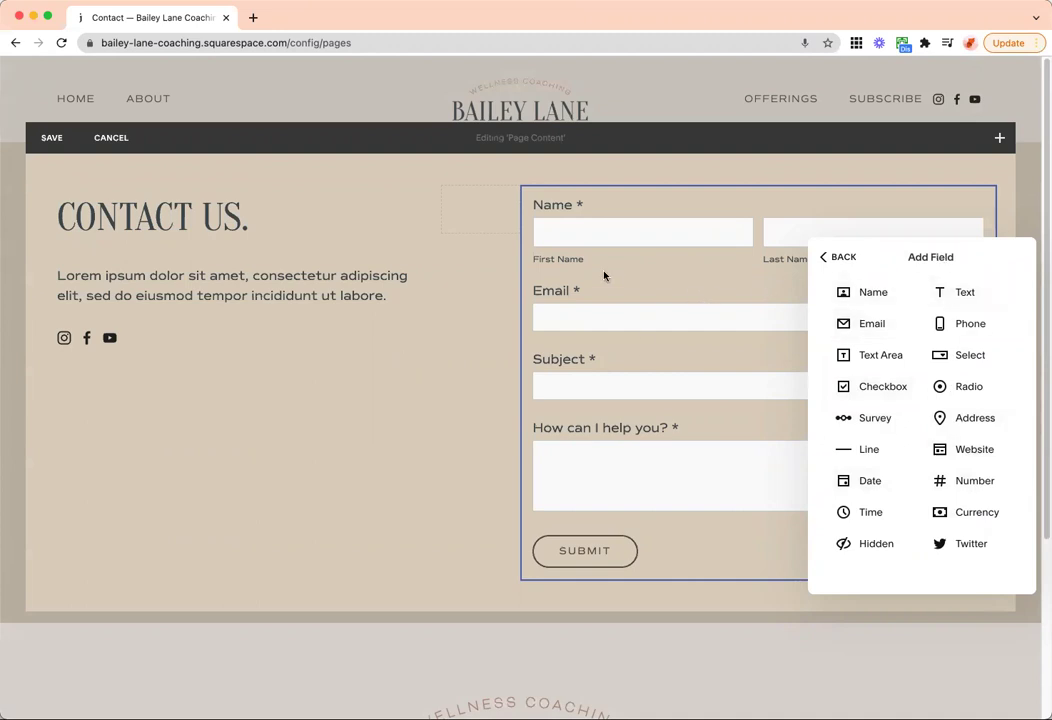
{"action": "left_click", "coordinate": [834, 257]}
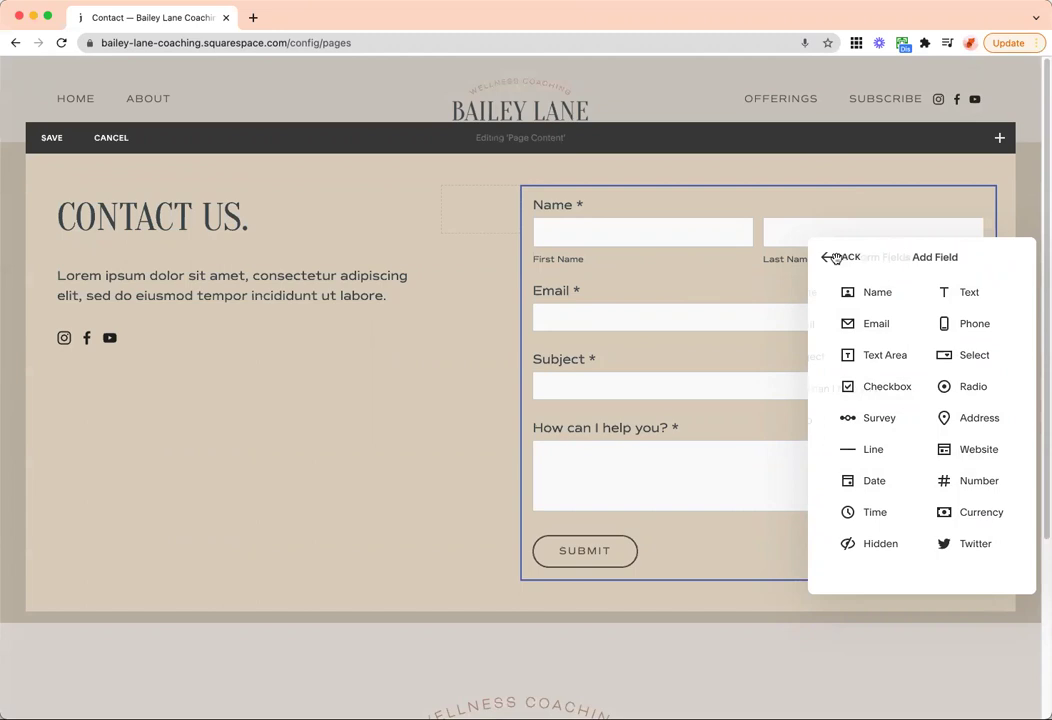
{"action": "left_click", "coordinate": [838, 258]}
{"action": "mouse_move", "coordinate": [1006, 316]}
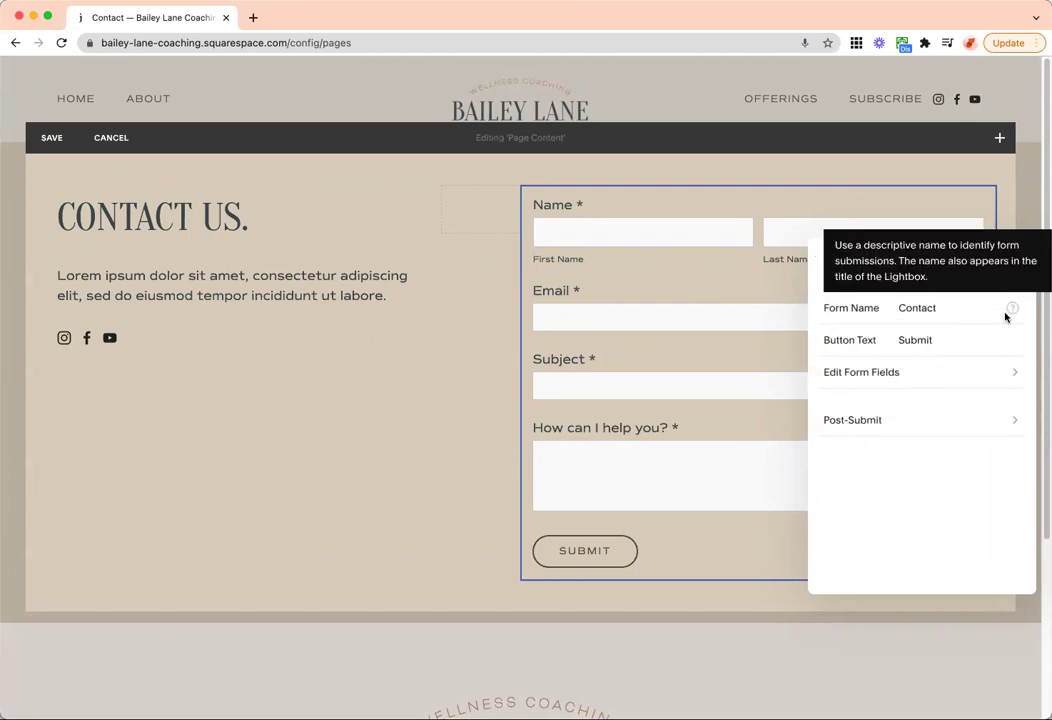
- Turn on the contact form's Lightbox option to preview it as a button on the page, and turn the option off again
{"action": "left_click", "coordinate": [891, 259]}
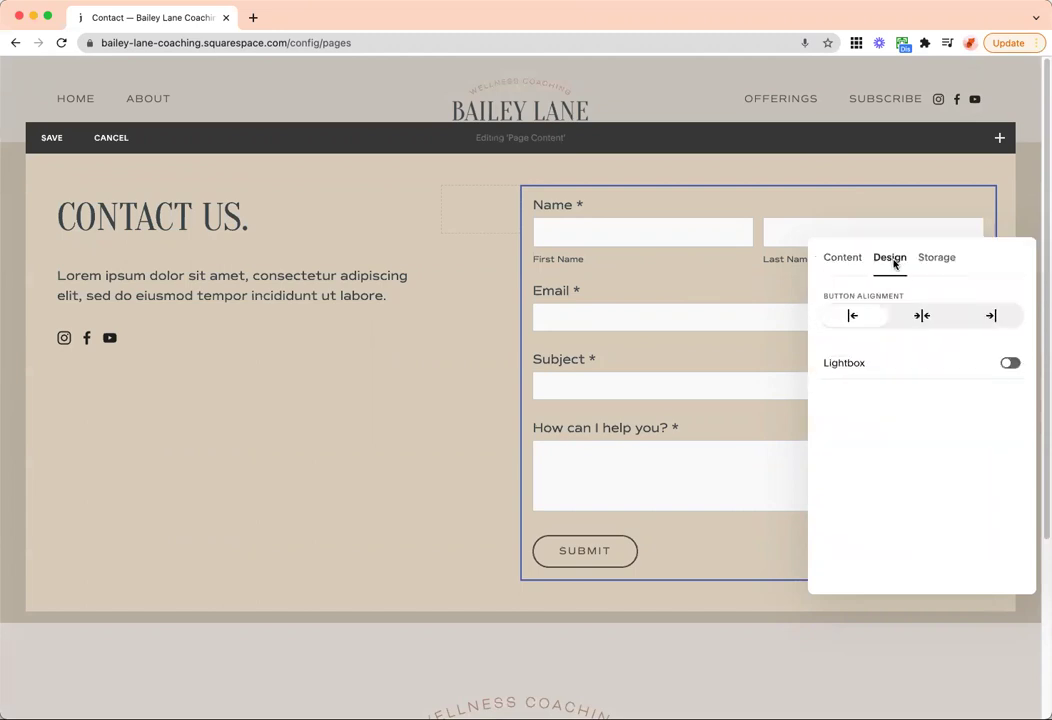
{"action": "left_click", "coordinate": [1011, 364]}
{"action": "left_click", "coordinate": [651, 349]}
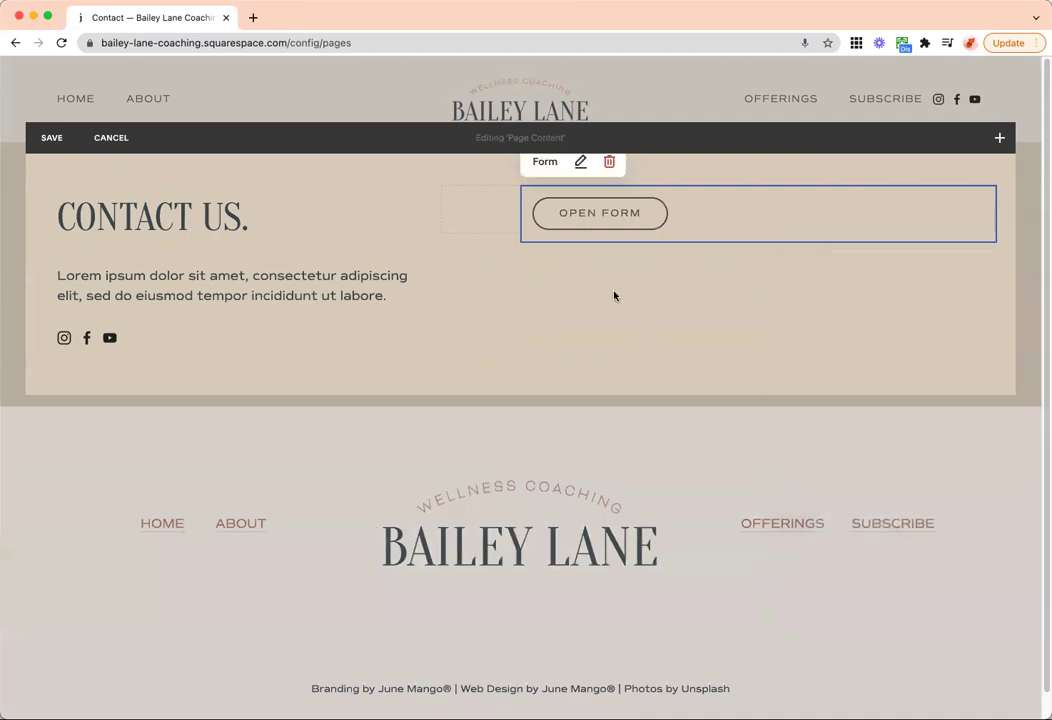
{"action": "left_click", "coordinate": [584, 162]}
{"action": "left_click", "coordinate": [889, 257]}
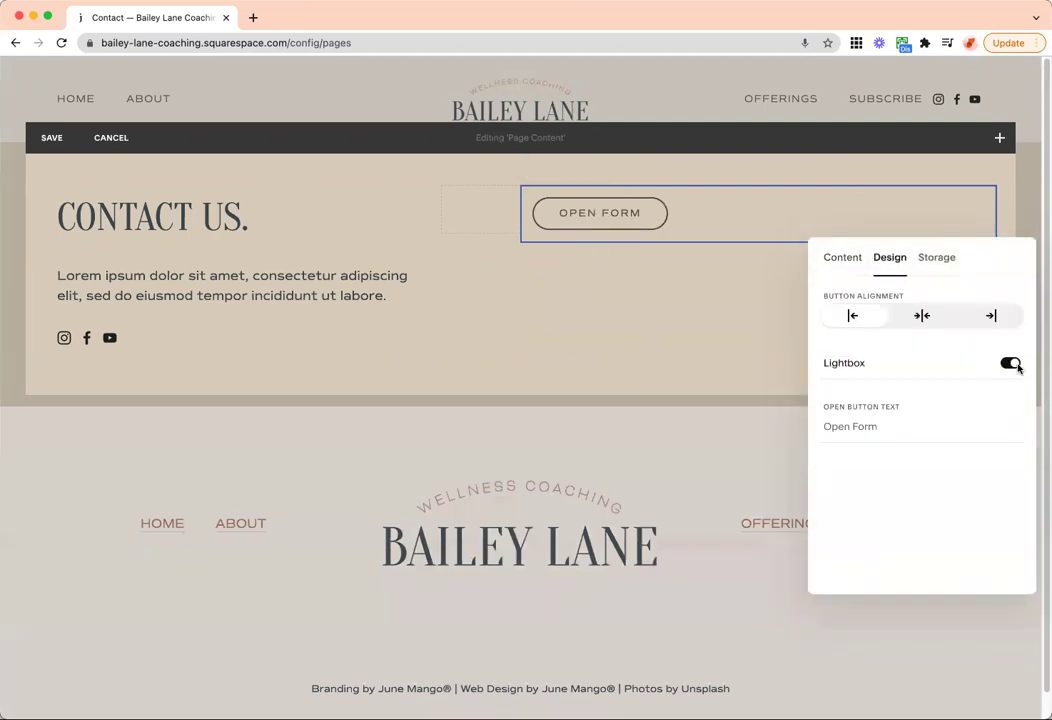
{"action": "left_click", "coordinate": [1017, 366]}
{"action": "left_click", "coordinate": [282, 472]}
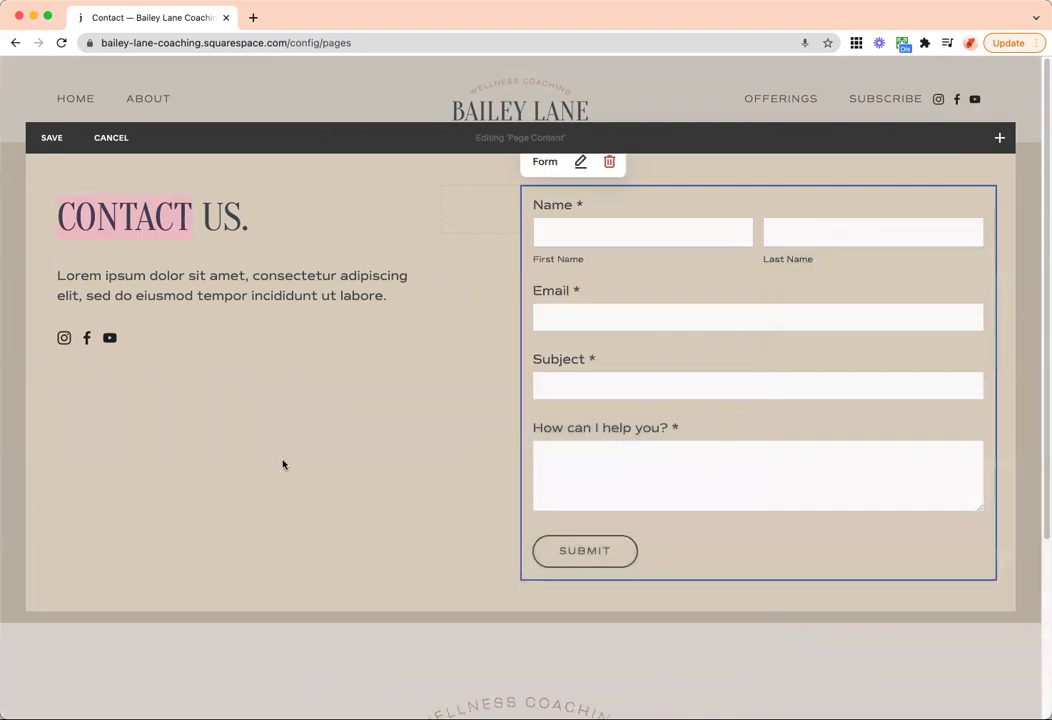
- Save the Contact page's Page Content edits and look over the page down to its footer
{"action": "left_click", "coordinate": [51, 137]}
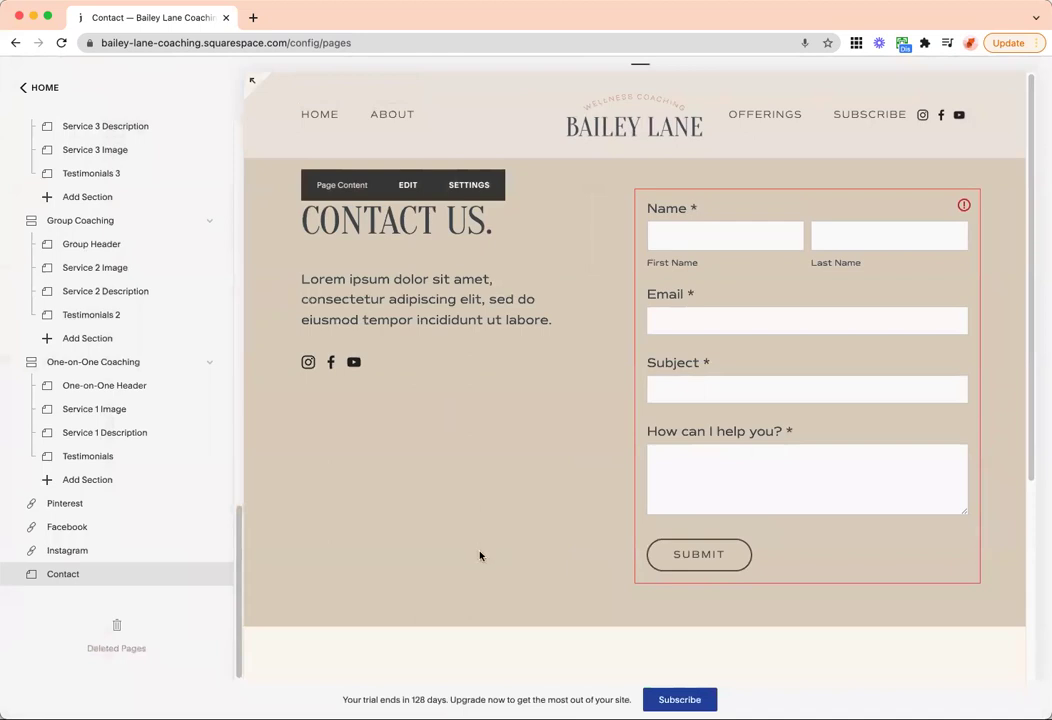
{"action": "scroll", "coordinate": [480, 556], "scroll_direction": "down", "scroll_amount": 3}
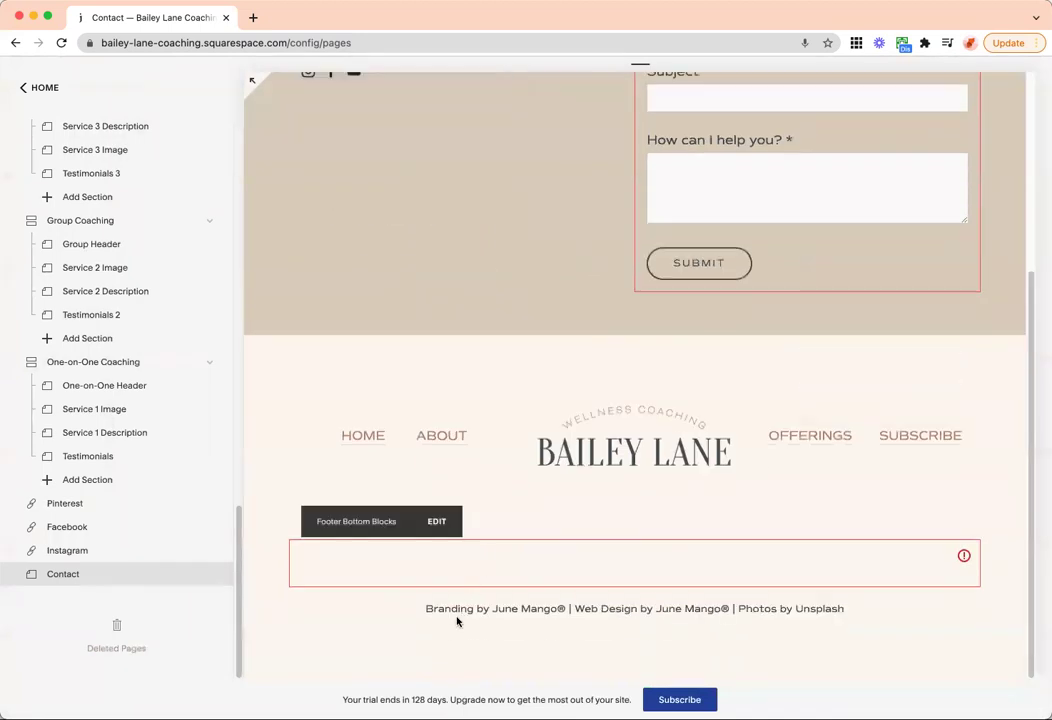